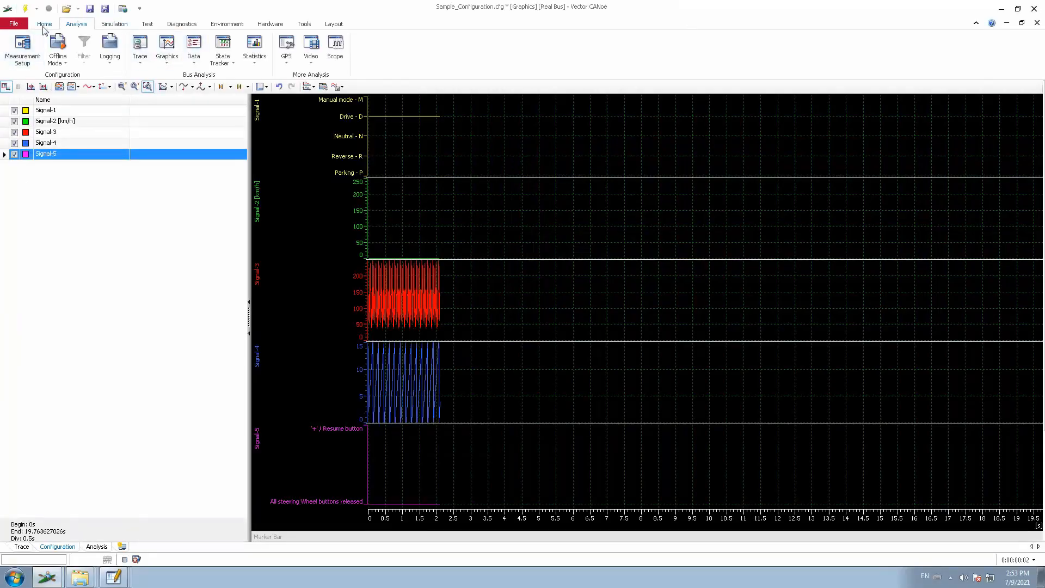
Step: Open the measurement setup and display the window of its Graphics block
{"action": "left_click", "coordinate": [30, 49]}
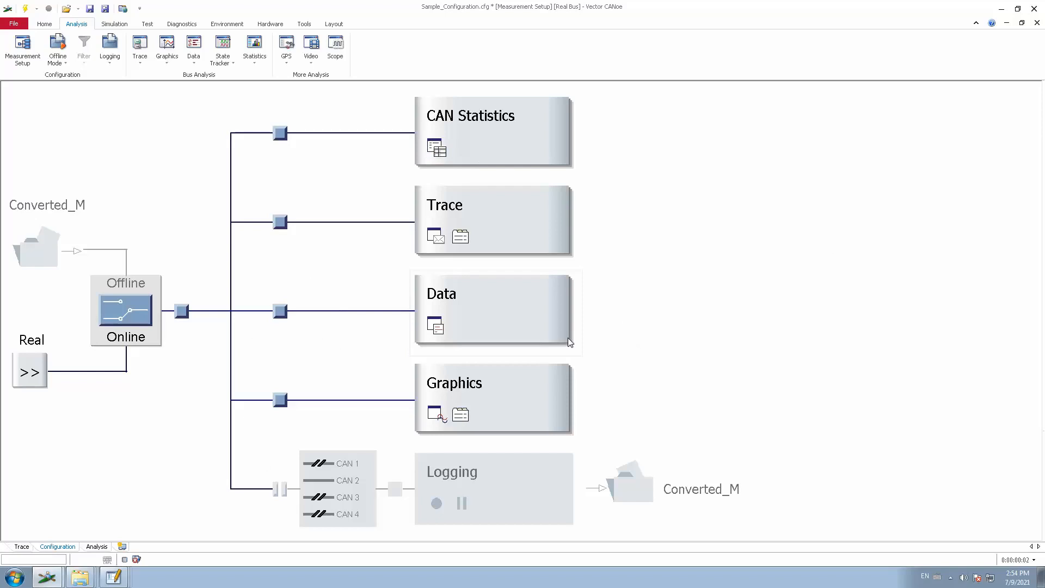
{"action": "right_click", "coordinate": [563, 268]}
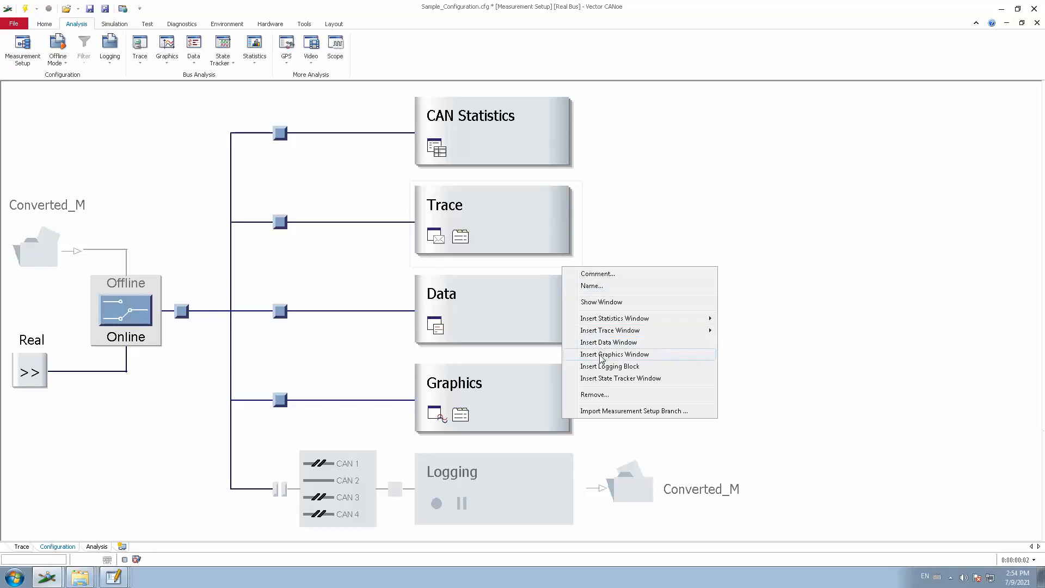
{"action": "left_click", "coordinate": [654, 432]}
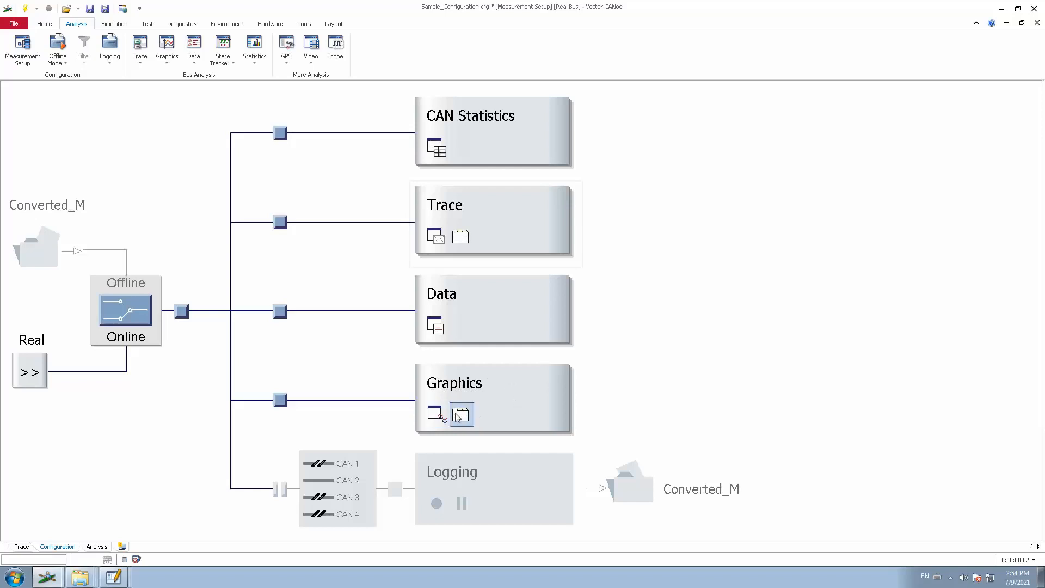
{"action": "left_click", "coordinate": [437, 413]}
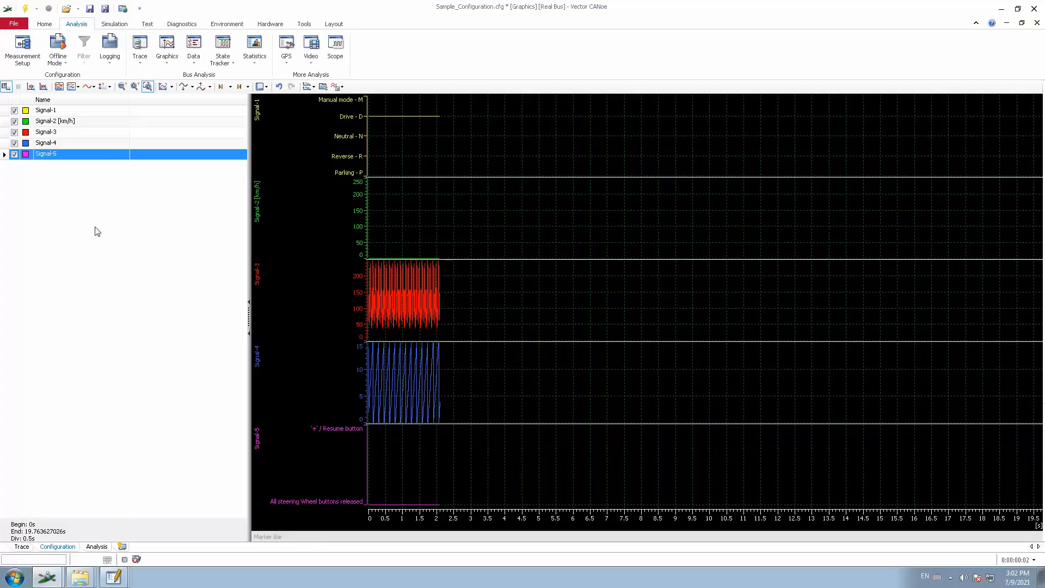
{"action": "right_click", "coordinate": [83, 202]}
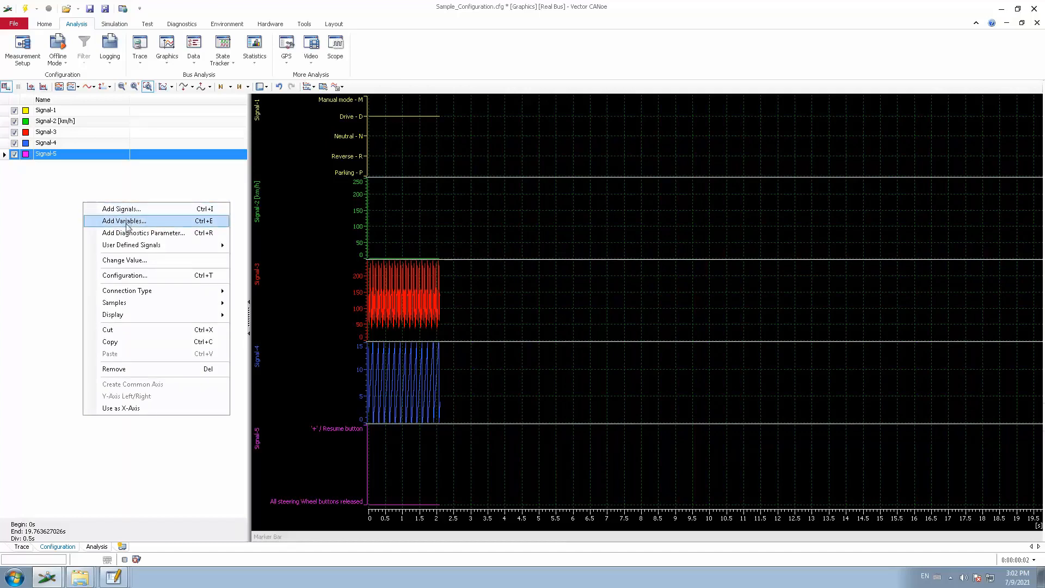
{"action": "left_click", "coordinate": [58, 205]}
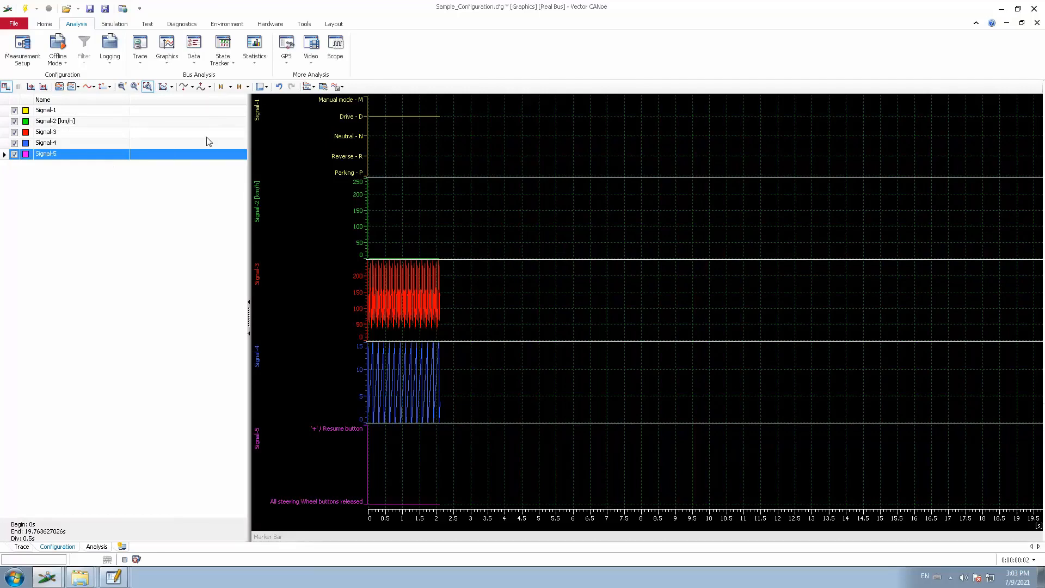
Step: Hide the signal legend of the Graphics window and show it again
{"action": "left_click", "coordinate": [7, 87]}
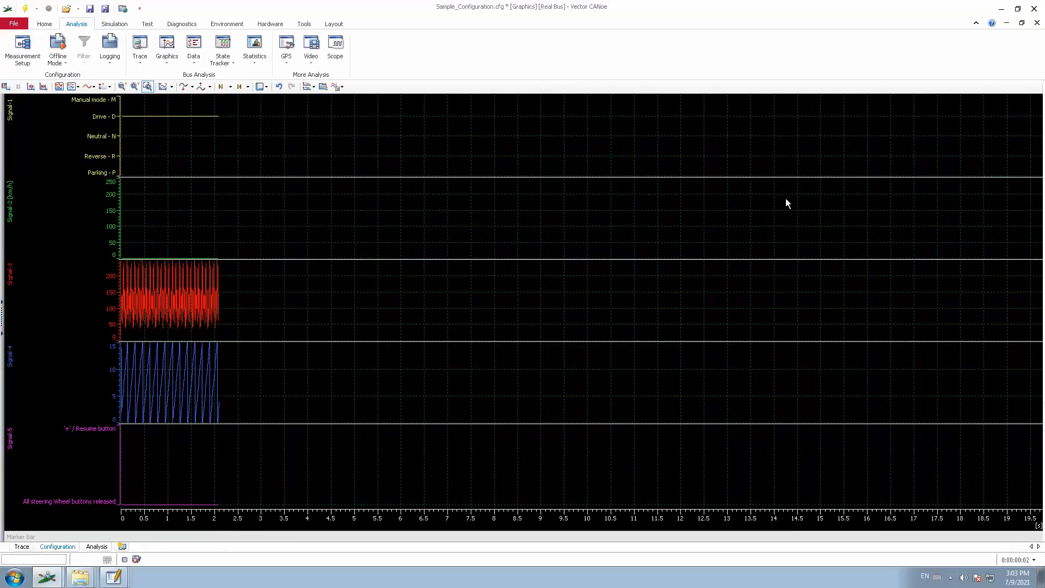
{"action": "left_click", "coordinate": [7, 87]}
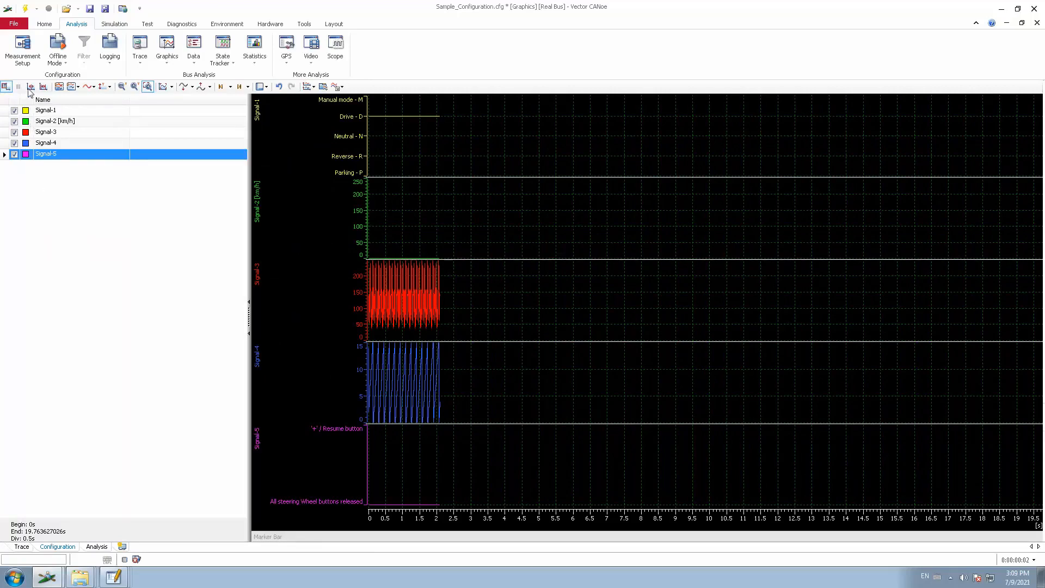
Step: Start the measurement and, while it runs, pause the signal display, resume it and pause it again
{"action": "left_click", "coordinate": [25, 11]}
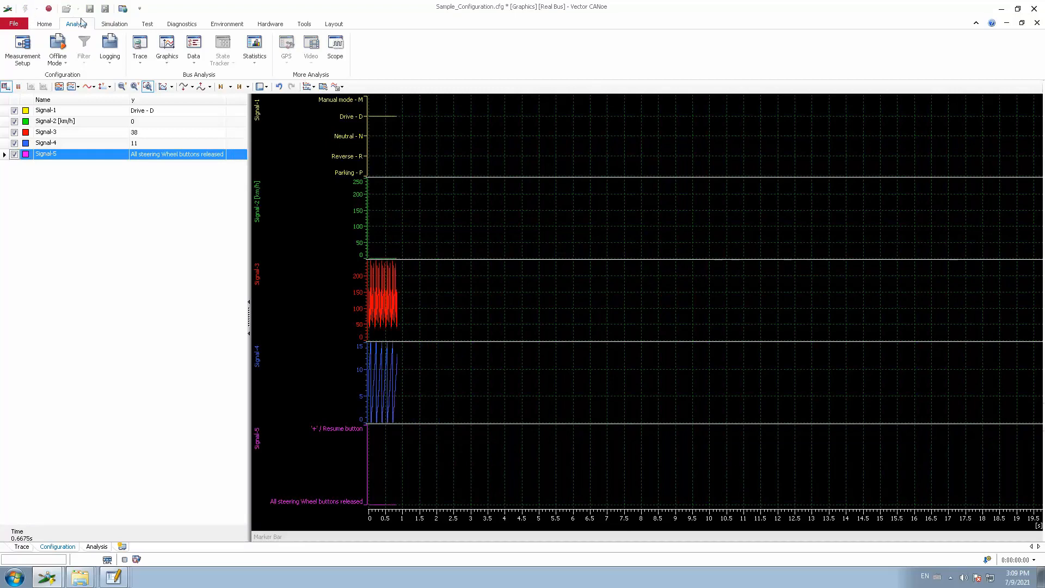
{"action": "left_click", "coordinate": [19, 87]}
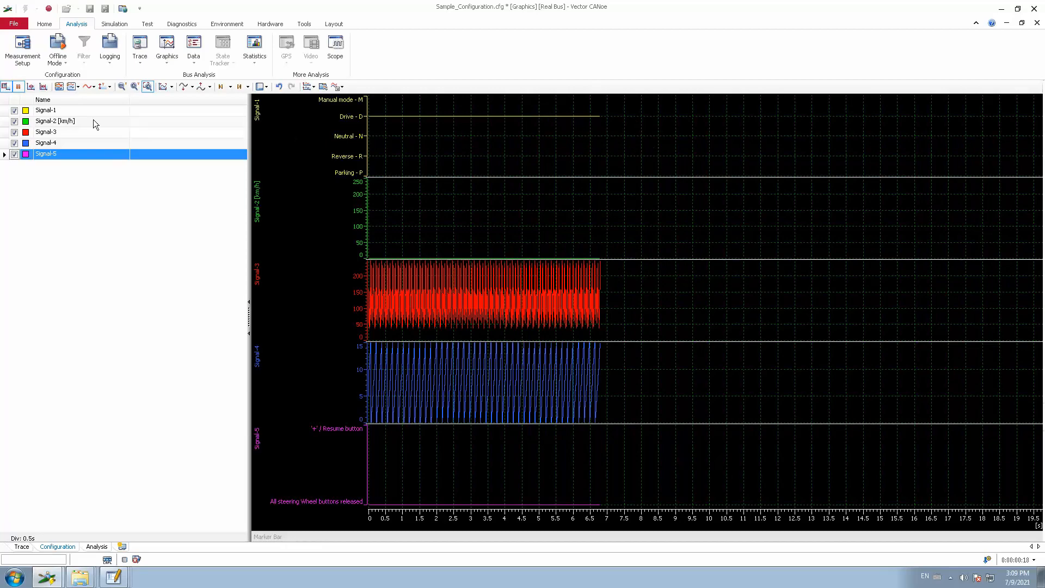
{"action": "left_click", "coordinate": [18, 87]}
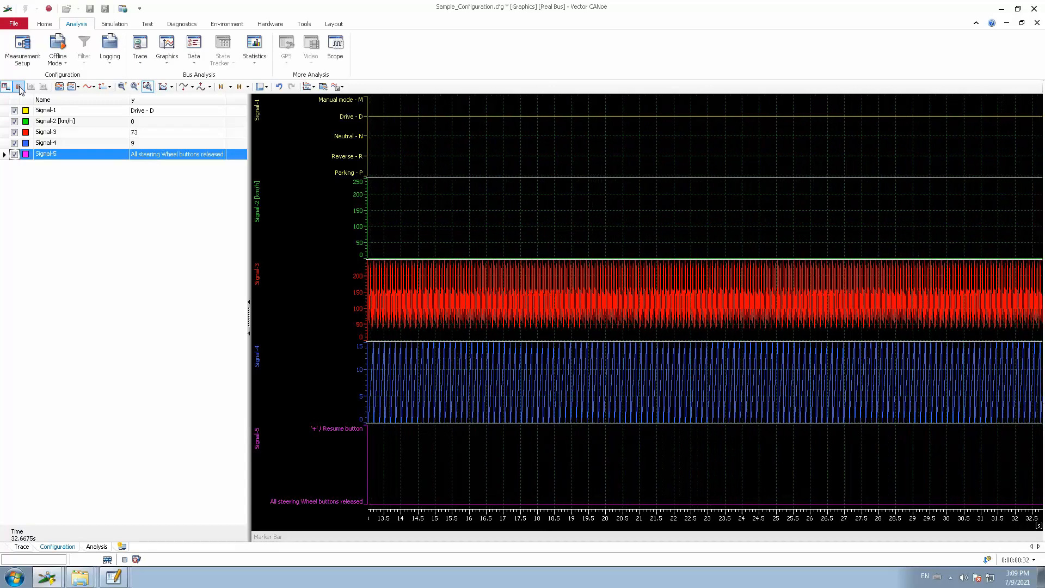
{"action": "left_click", "coordinate": [18, 86]}
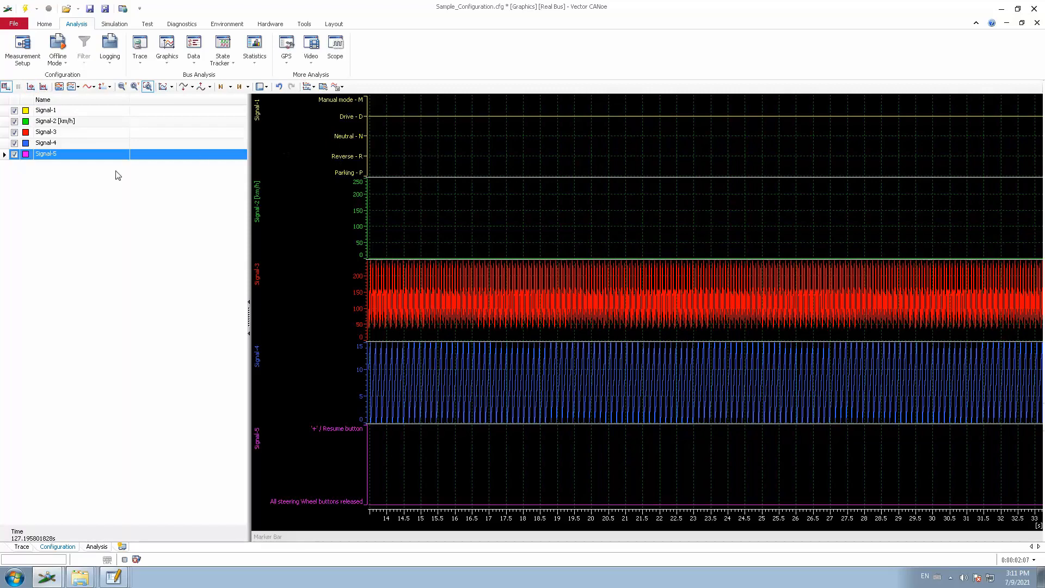
Step: Run a new measurement for about 6 seconds and stop it
{"action": "left_click", "coordinate": [25, 9]}
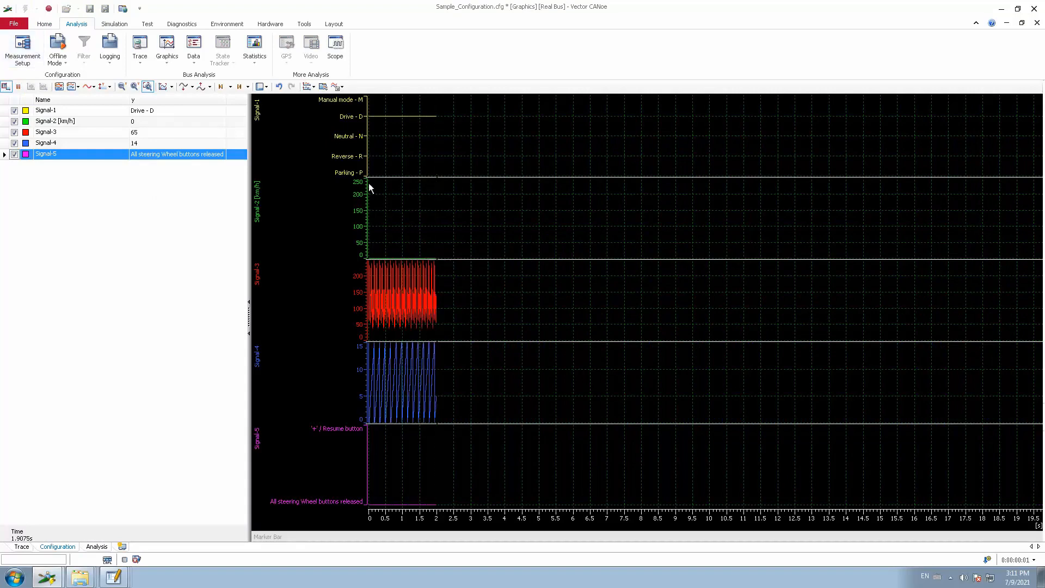
{"action": "left_click", "coordinate": [49, 8]}
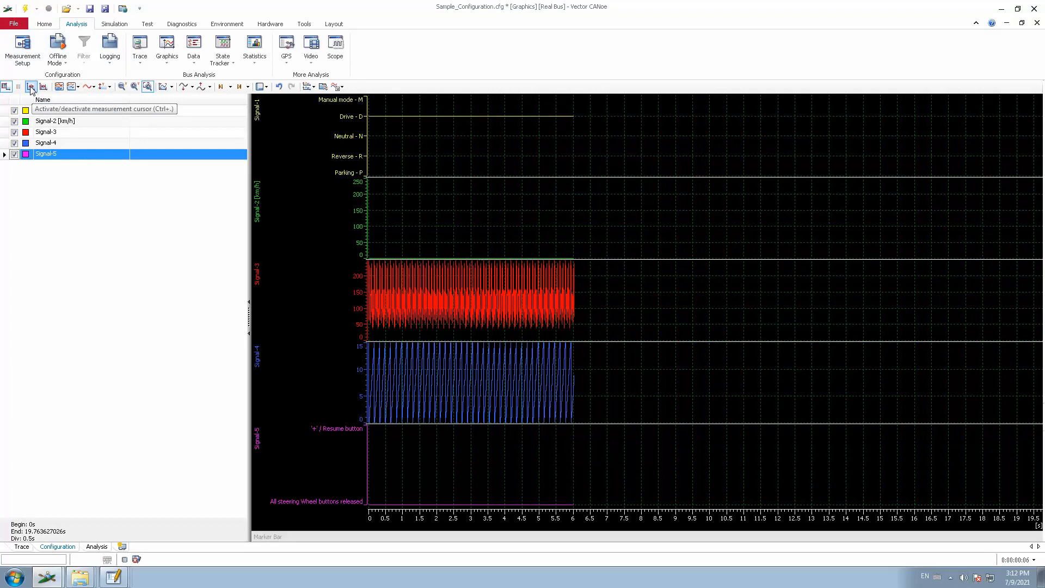
Step: Activate the measurement cursor and move it to about 5 s and back to about 2.7 s to read the signal values
{"action": "left_click", "coordinate": [31, 88]}
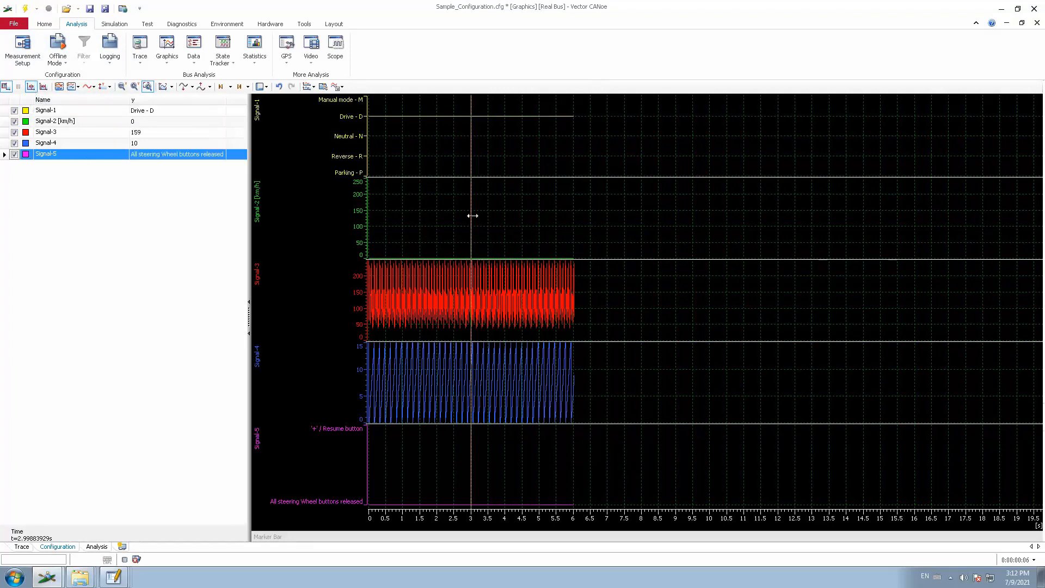
{"action": "left_click_drag", "start_coordinate": [471, 216], "coordinate": [538, 216]}
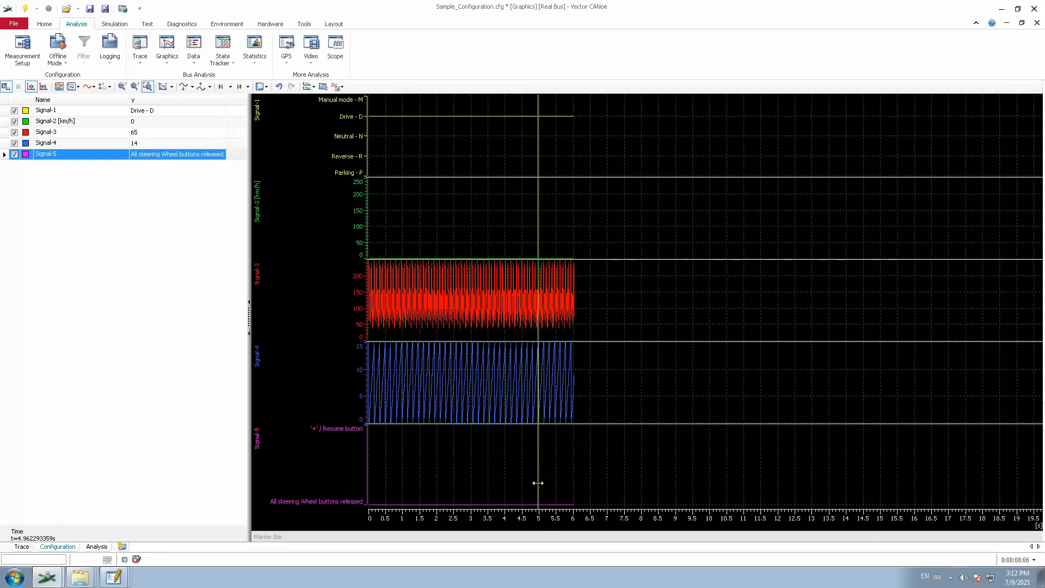
{"action": "left_click_drag", "start_coordinate": [537, 483], "coordinate": [538, 484]}
{"action": "left_click_drag", "start_coordinate": [539, 167], "coordinate": [461, 166]}
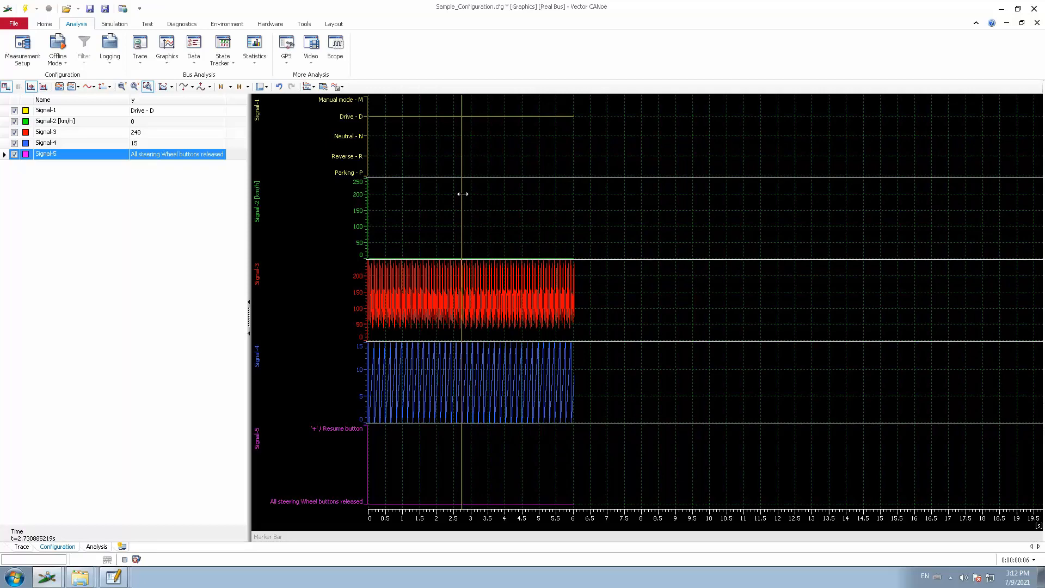
Step: Activate the difference cursors and place them at about 2.0 s and about 4.2 s to compare the signal values
{"action": "left_click", "coordinate": [43, 87]}
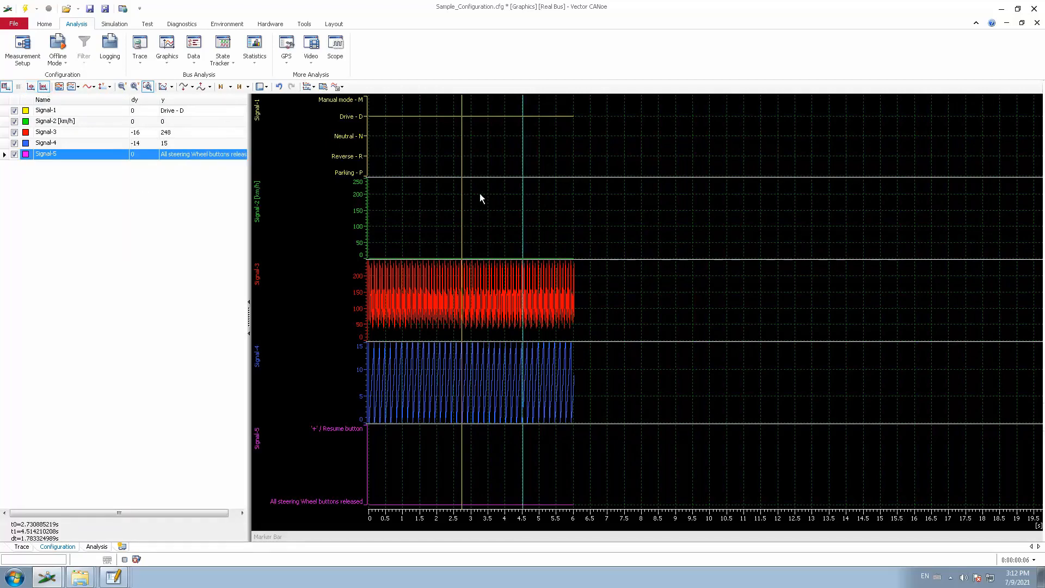
{"action": "left_click_drag", "start_coordinate": [462, 169], "coordinate": [437, 164]}
{"action": "left_click_drag", "start_coordinate": [521, 166], "coordinate": [513, 169]}
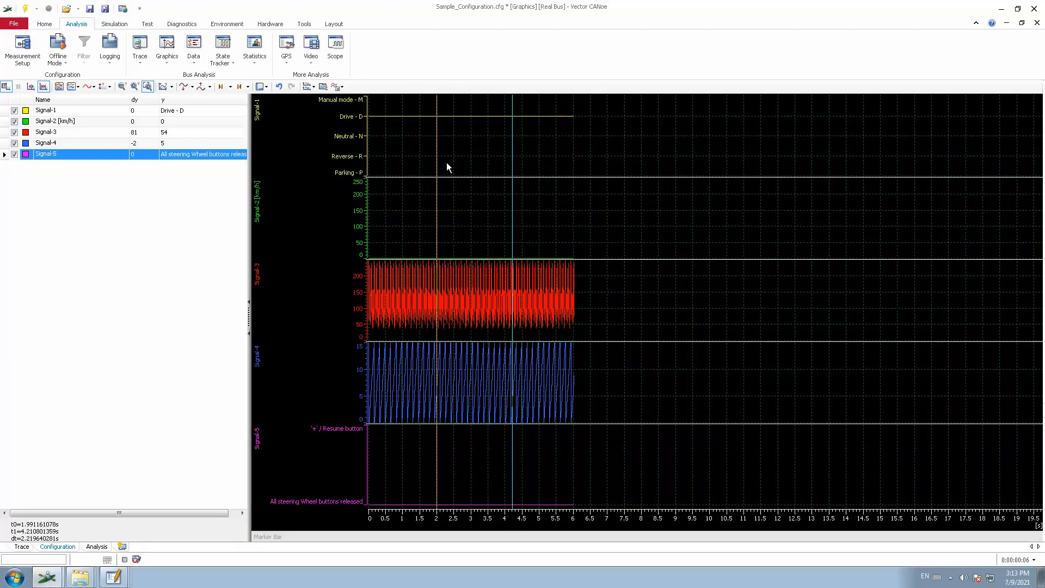
Step: Select Signal-1 and move the first difference cursor to about 1.53 s to read that signal's values
{"action": "left_click", "coordinate": [45, 112]}
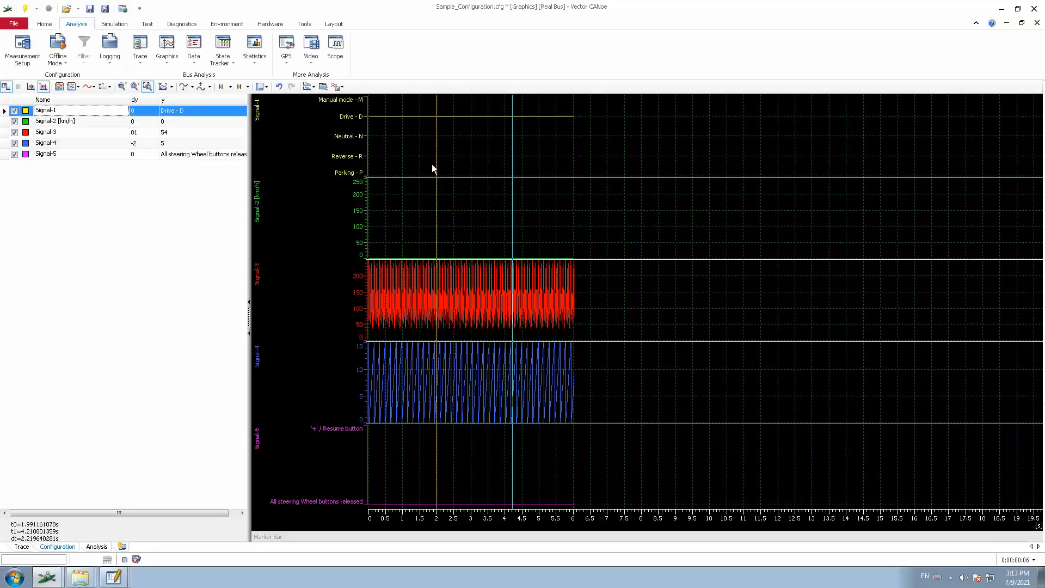
{"action": "left_click_drag", "start_coordinate": [437, 184], "coordinate": [435, 184]}
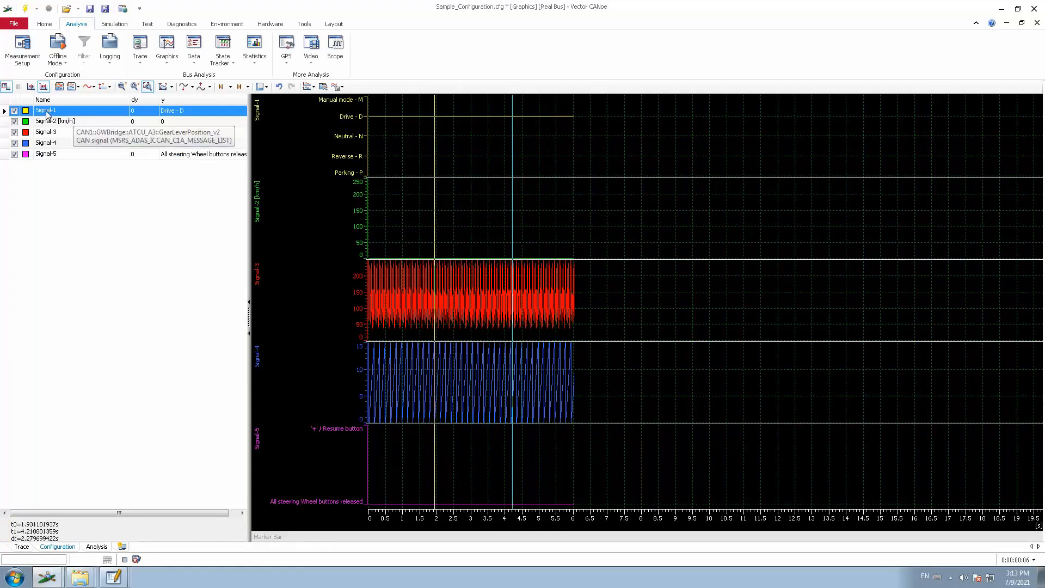
{"action": "left_click_drag", "start_coordinate": [434, 139], "coordinate": [421, 129]}
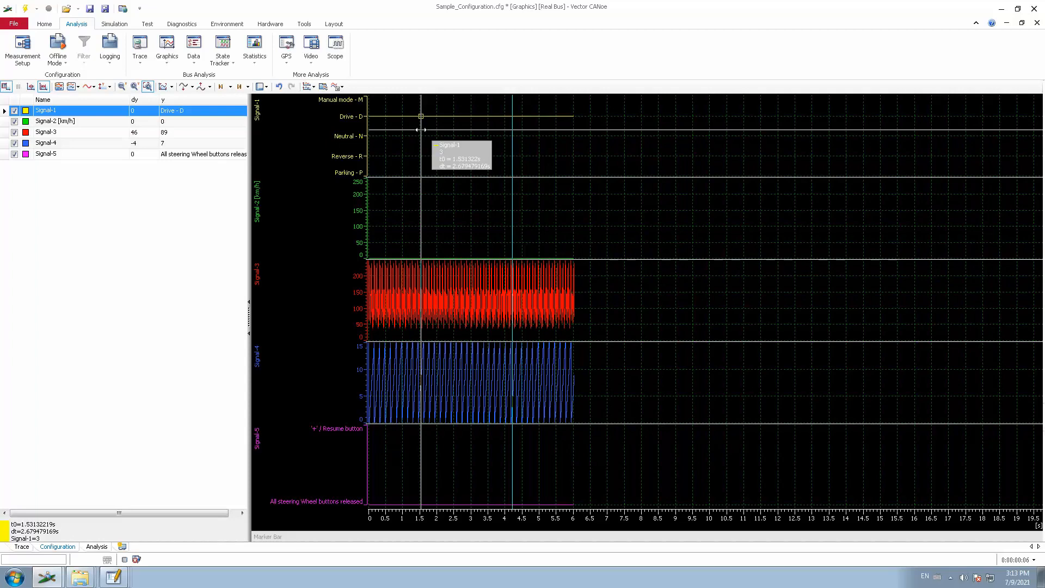
{"action": "left_click_drag", "start_coordinate": [421, 130], "coordinate": [421, 130]}
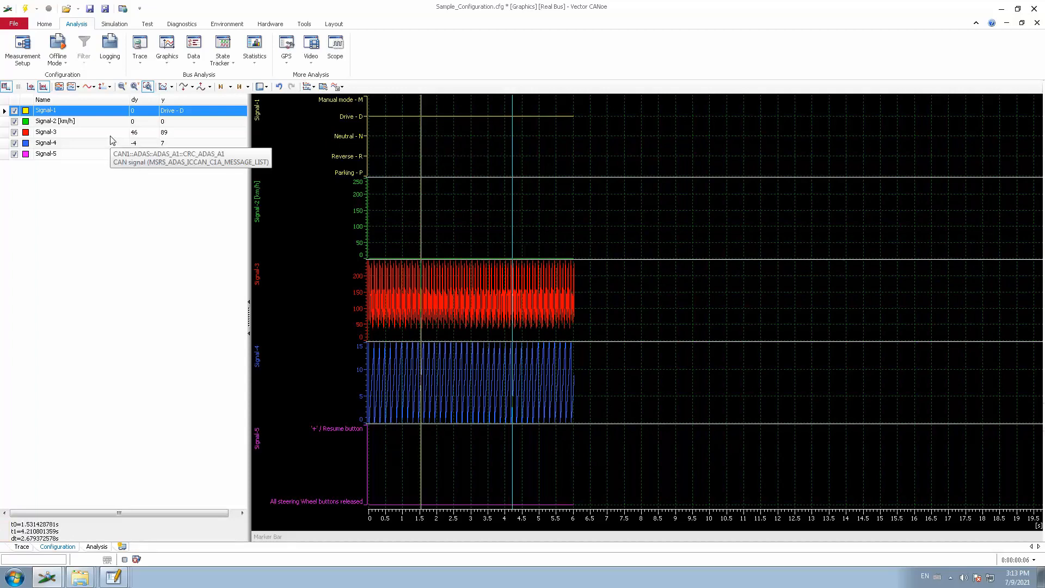
Step: Select Signal-3 and move the first difference cursor to about 1.37 s to read its difference
{"action": "left_click", "coordinate": [51, 132]}
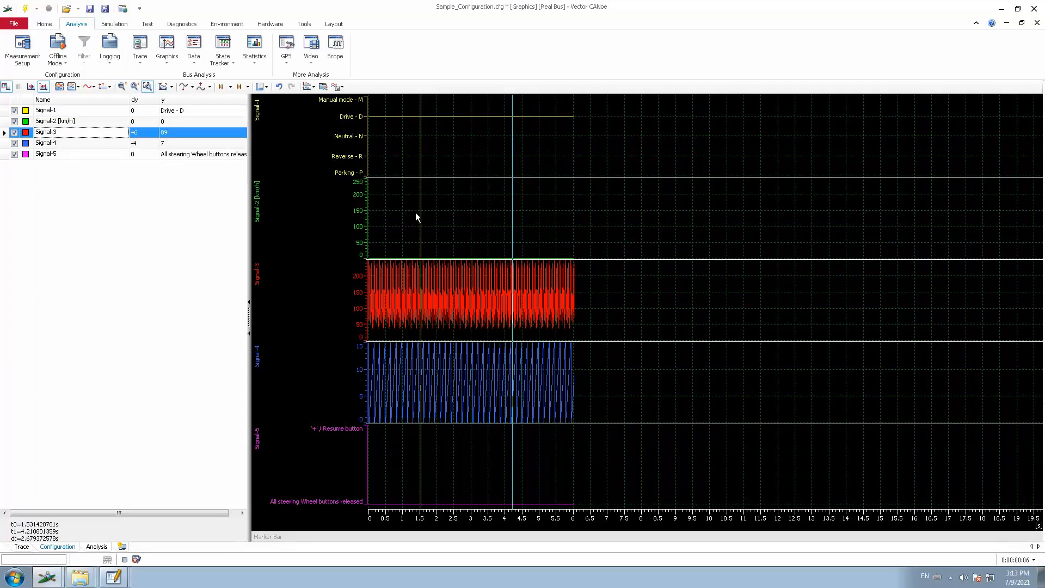
{"action": "left_click_drag", "start_coordinate": [420, 205], "coordinate": [416, 203]}
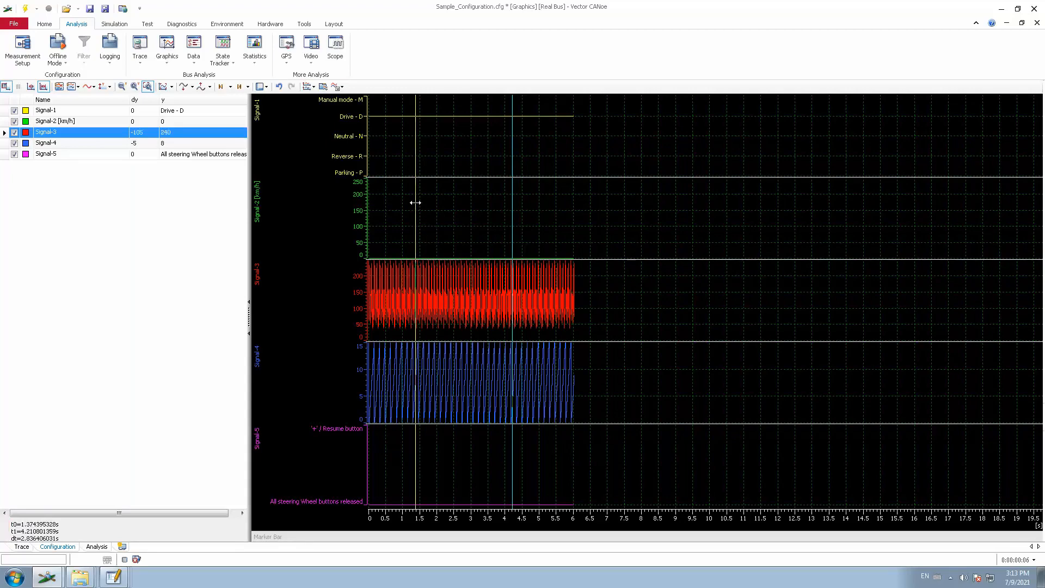
Step: Fit all signals into the graph, select Signal-4 and move the first difference cursor to about 1.23 s
{"action": "left_click", "coordinate": [163, 86]}
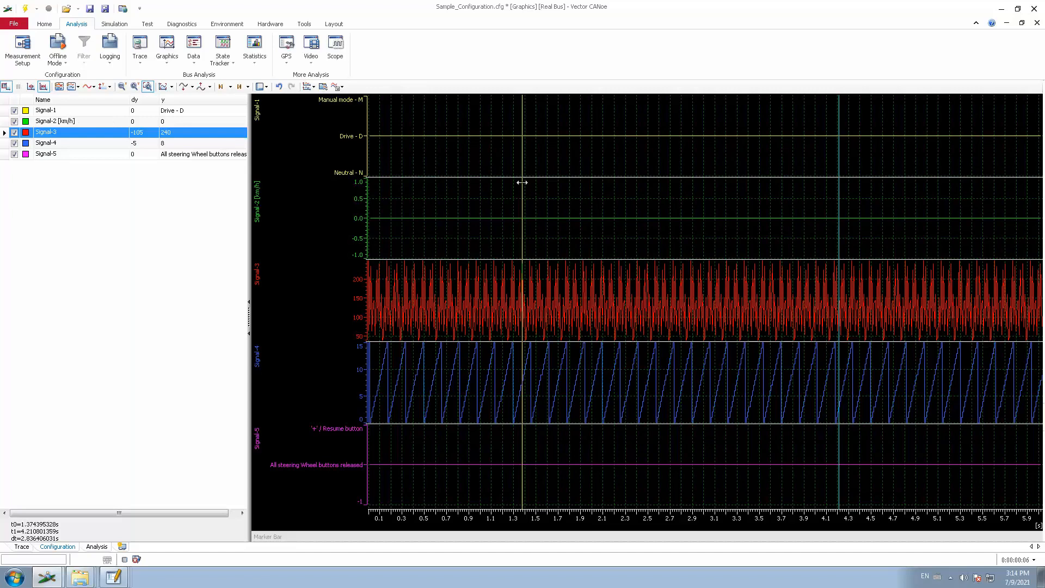
{"action": "left_click", "coordinate": [55, 144]}
{"action": "left_click_drag", "start_coordinate": [521, 226], "coordinate": [508, 227]}
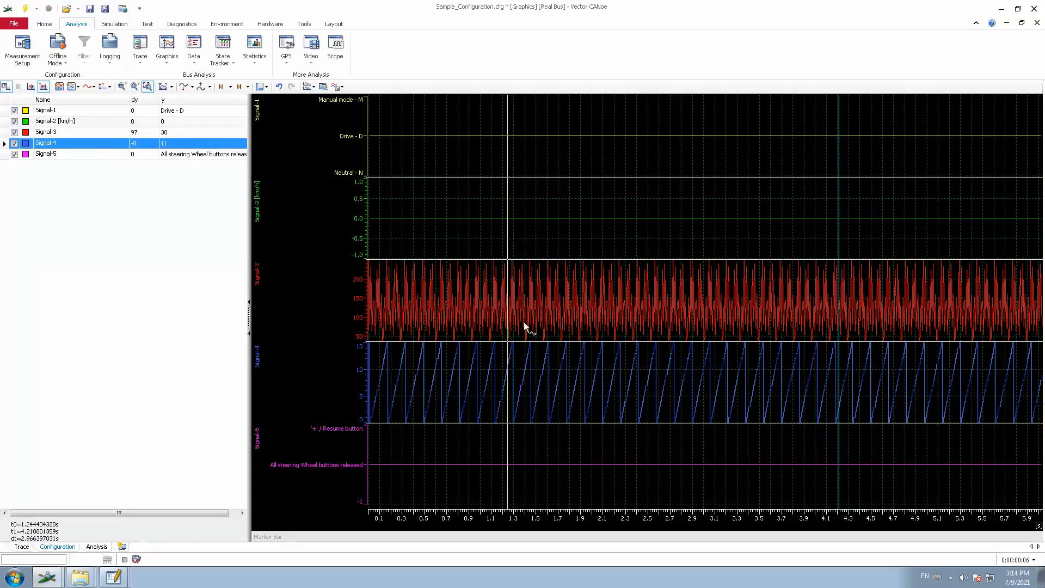
{"action": "left_click_drag", "start_coordinate": [508, 383], "coordinate": [507, 373]}
Step: Select Signal-3 and move the second difference cursor to about 4.1 s
{"action": "left_click", "coordinate": [54, 133]}
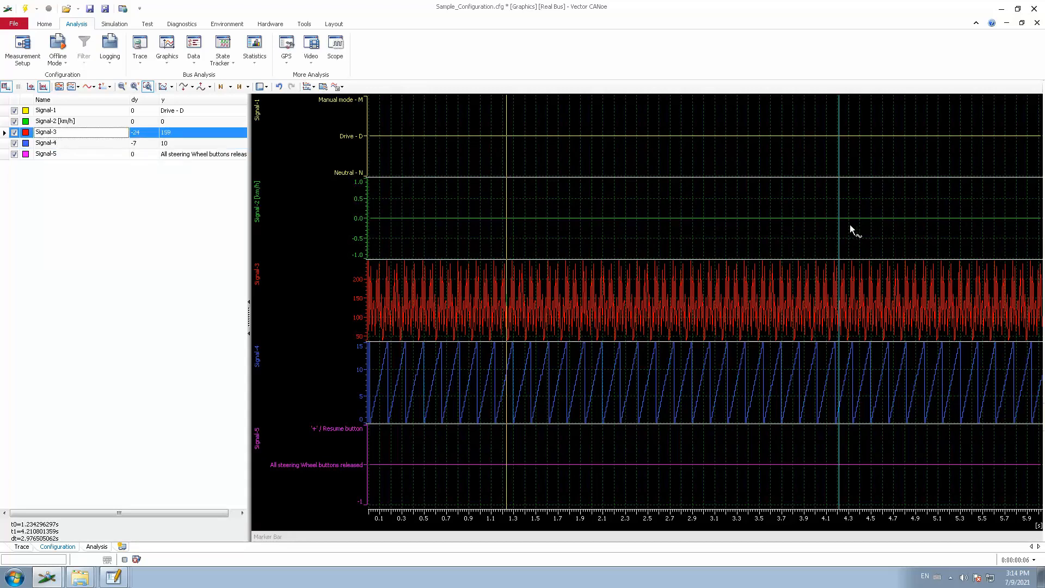
{"action": "left_click_drag", "start_coordinate": [842, 230], "coordinate": [826, 226]}
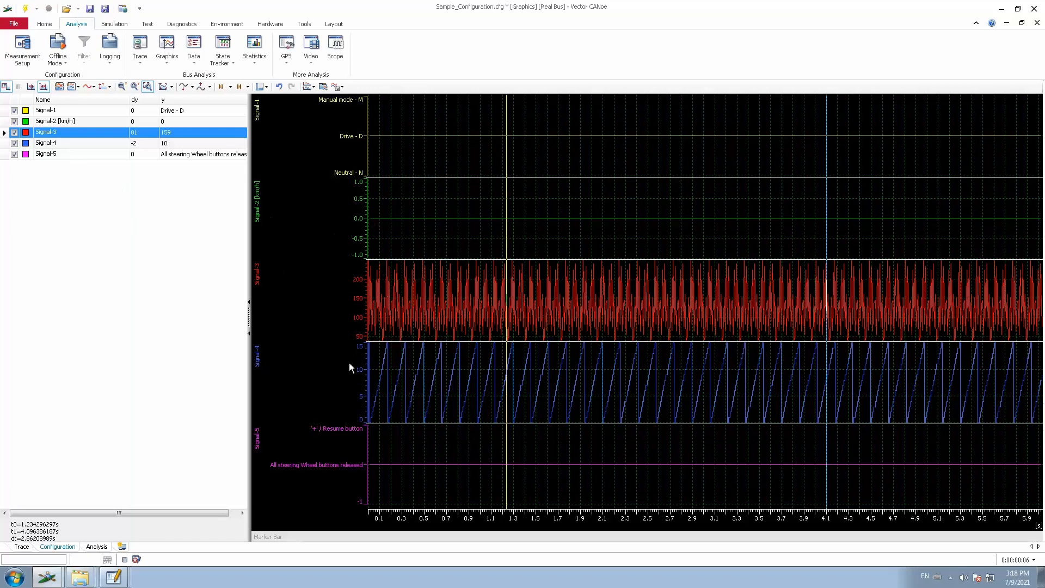
Step: Select Signal-4, turn on bold display of marked signals and turn it off again
{"action": "left_click", "coordinate": [64, 144]}
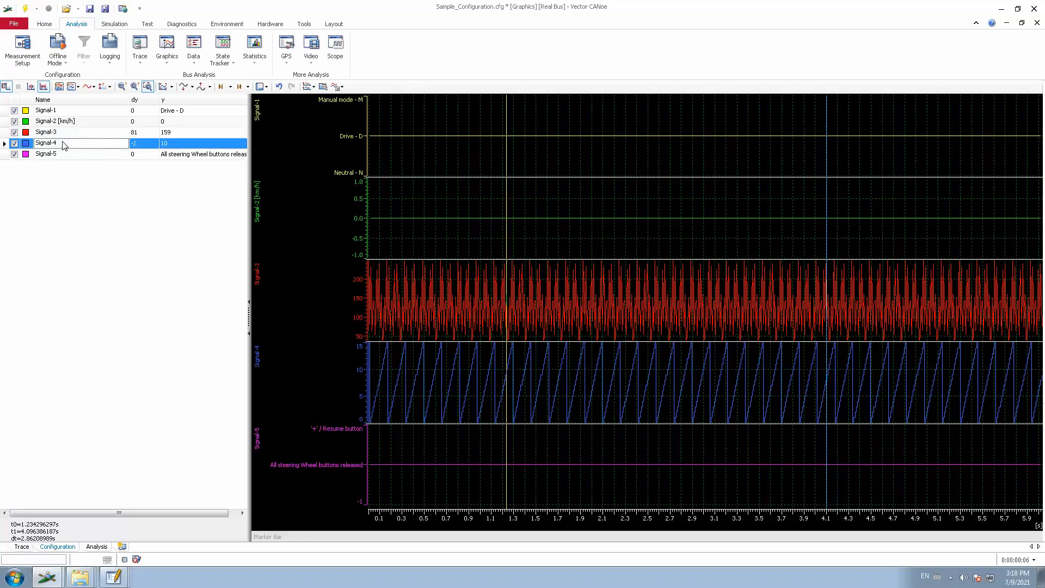
{"action": "left_click", "coordinate": [58, 87]}
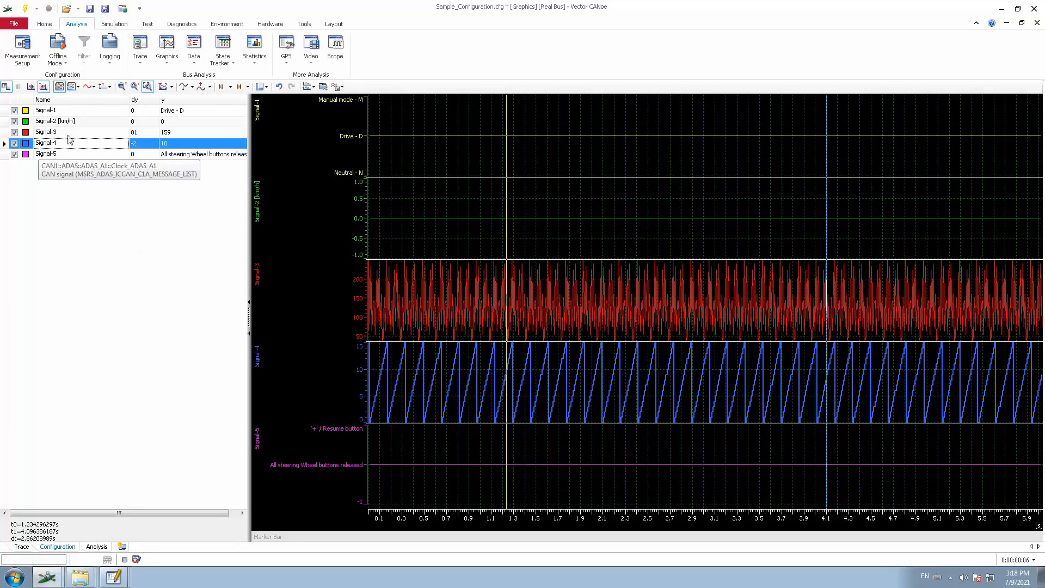
{"action": "left_click", "coordinate": [59, 87]}
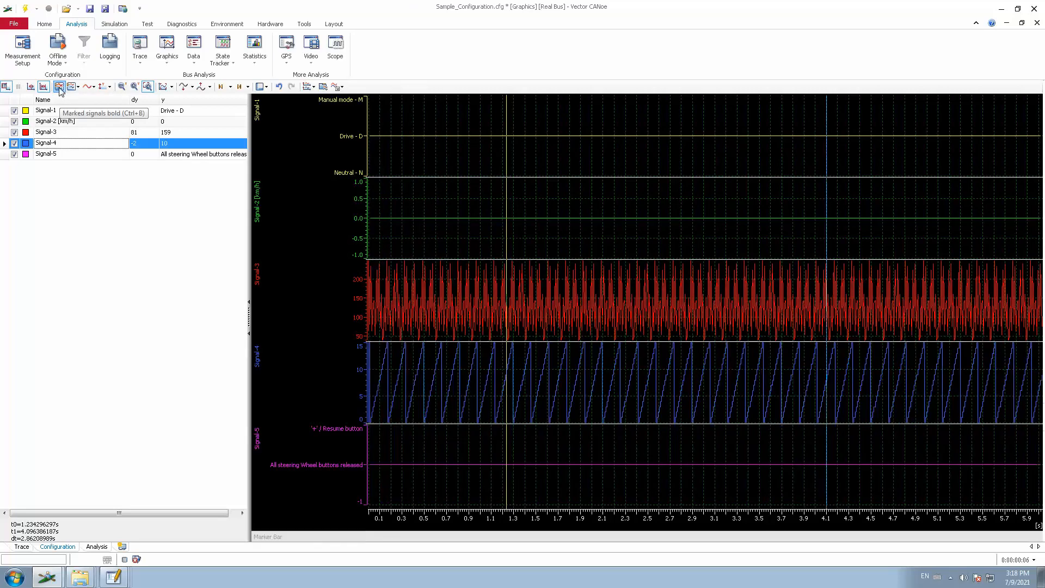
Step: Select Signal-2 and turn on bold display of marked signals
{"action": "left_click", "coordinate": [48, 123]}
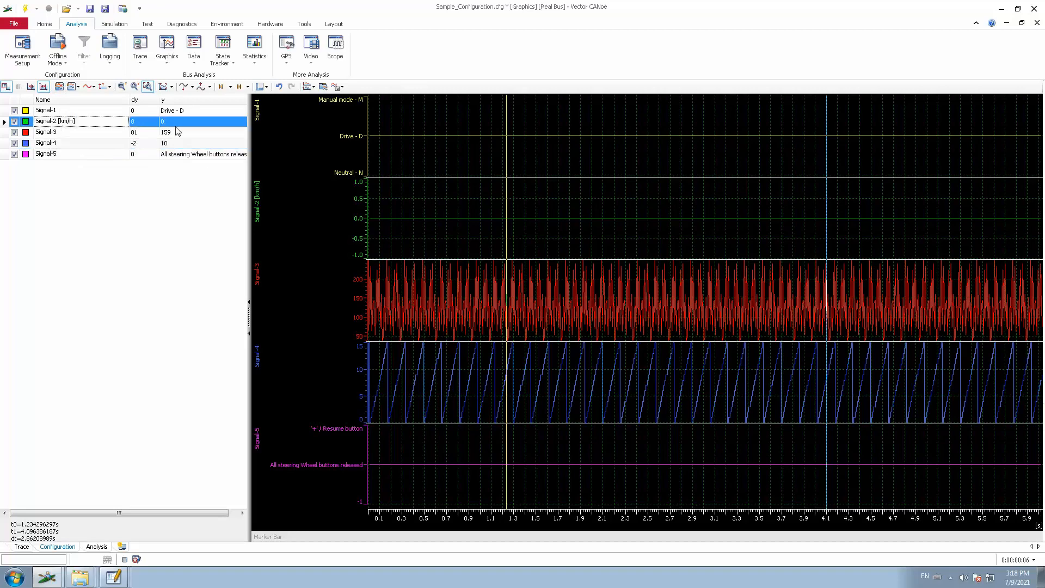
{"action": "left_click", "coordinate": [59, 88]}
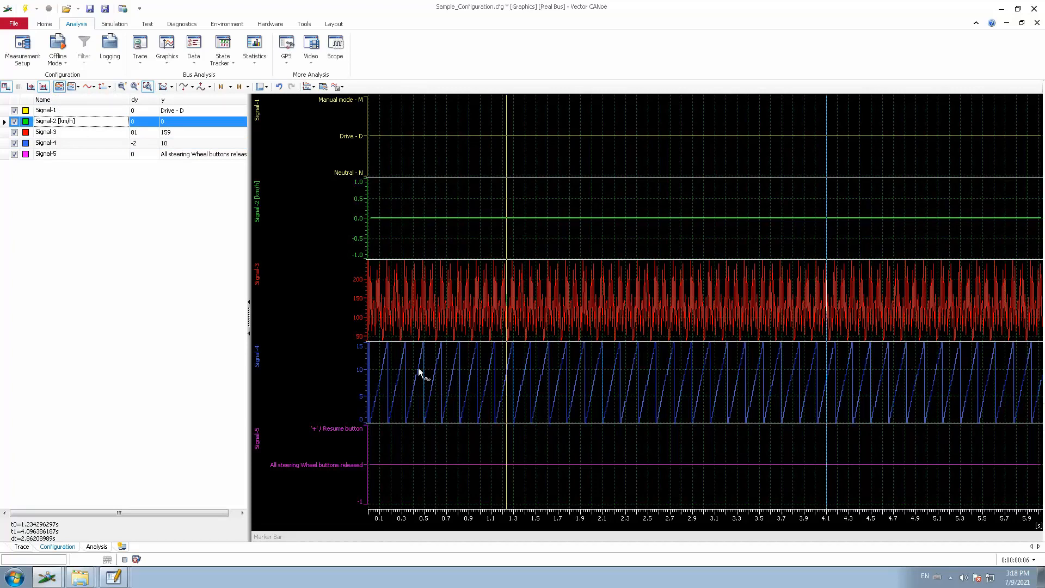
Step: Set the display mode to Show All Signals With Colors
{"action": "left_click", "coordinate": [79, 89]}
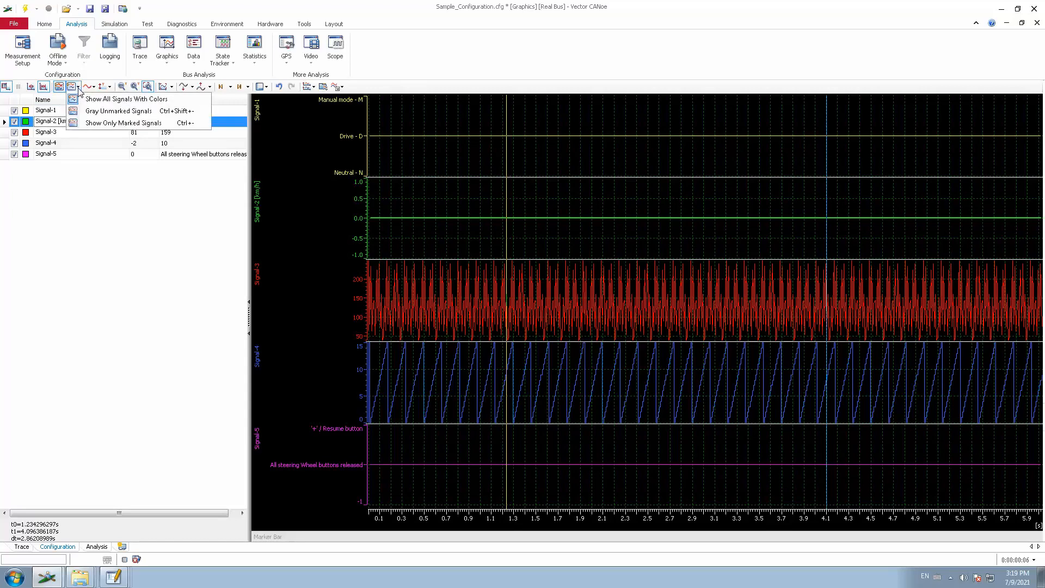
{"action": "left_click", "coordinate": [79, 89]}
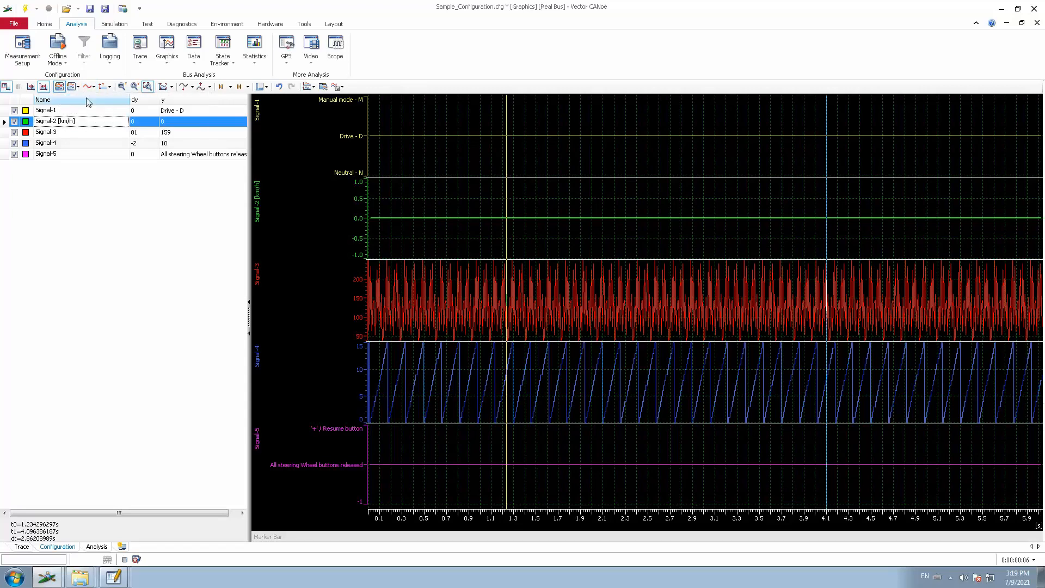
{"action": "left_click", "coordinate": [79, 89]}
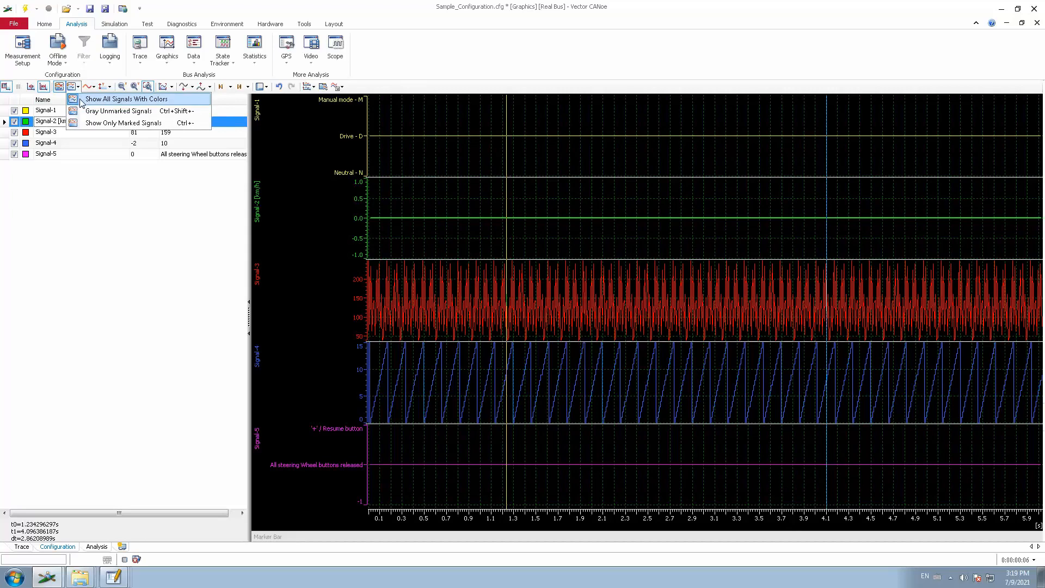
{"action": "left_click", "coordinate": [81, 100]}
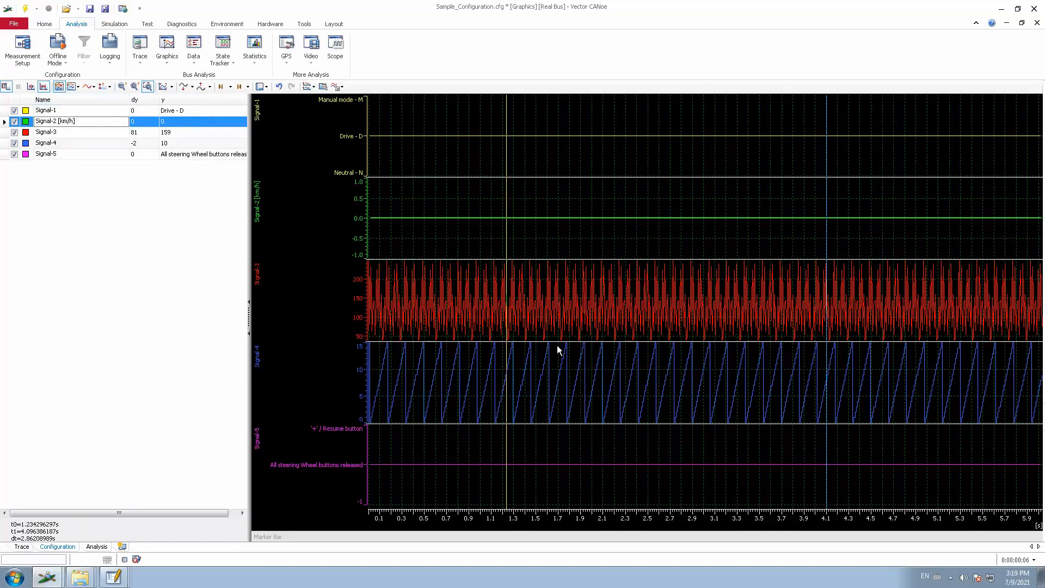
Step: Set the display mode to Gray Unmarked Signals and mark Signal-3 instead of Signal-2
{"action": "left_click", "coordinate": [78, 88]}
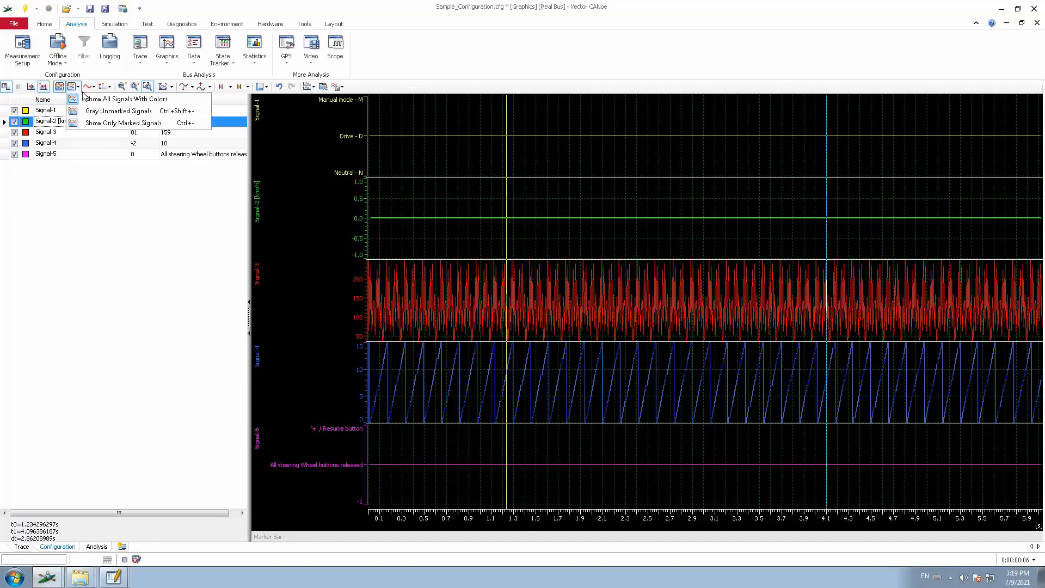
{"action": "left_click", "coordinate": [115, 112]}
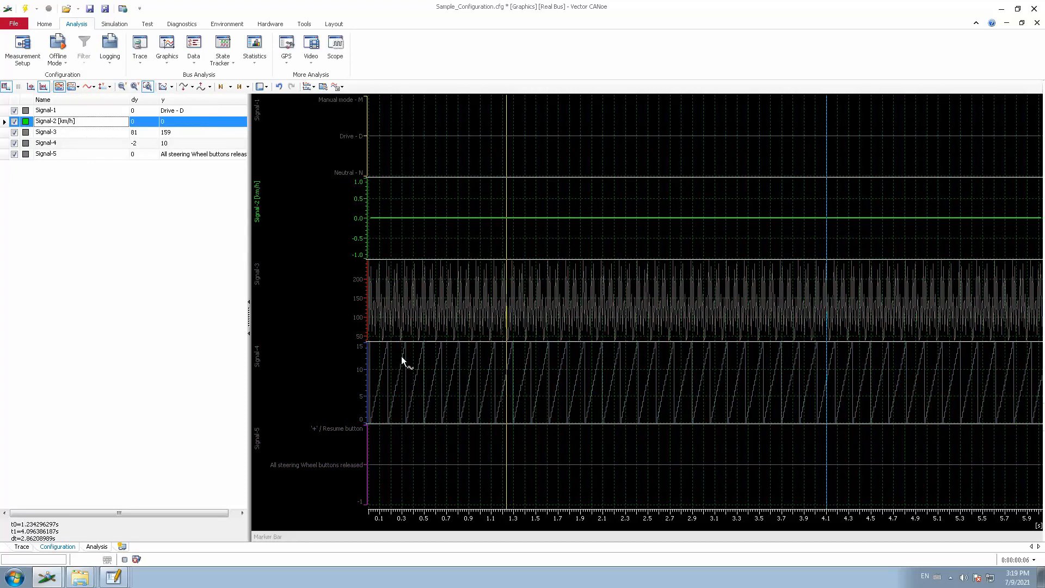
{"action": "left_click", "coordinate": [41, 133]}
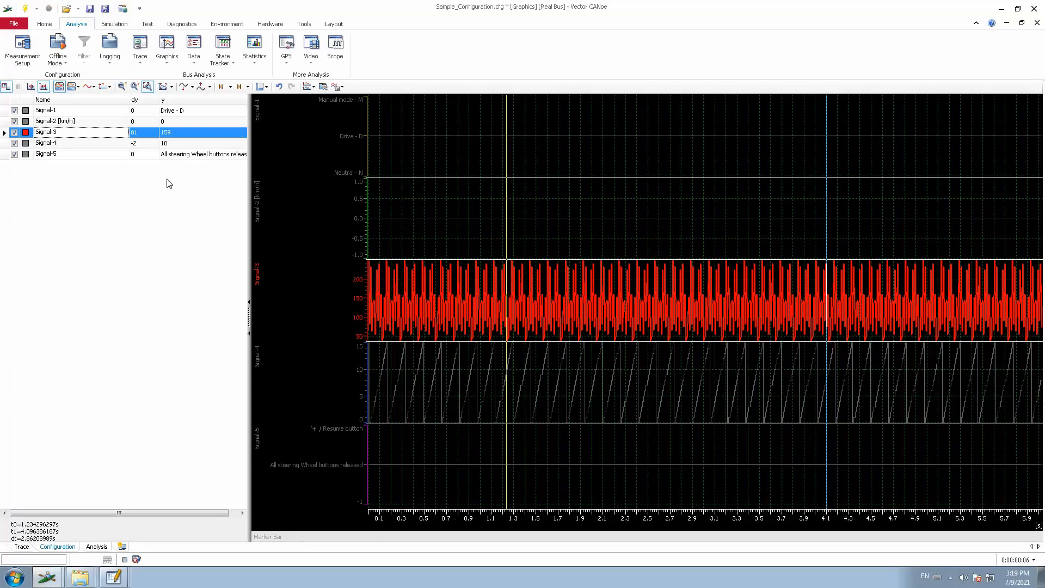
Step: Set the display mode to Show Only Marked Signals and turn off bold display of marked signals
{"action": "left_click", "coordinate": [78, 87]}
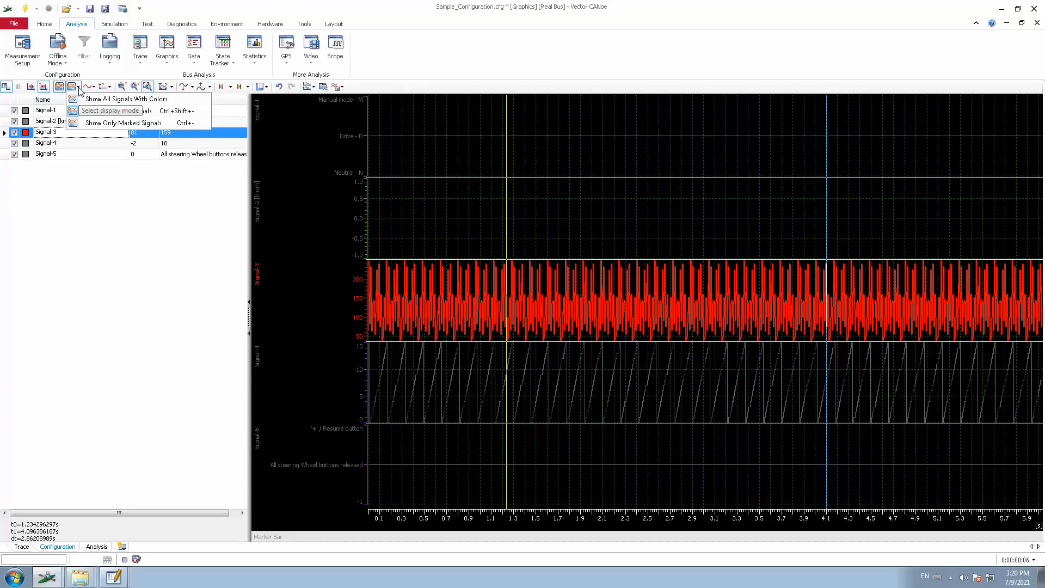
{"action": "left_click", "coordinate": [100, 127]}
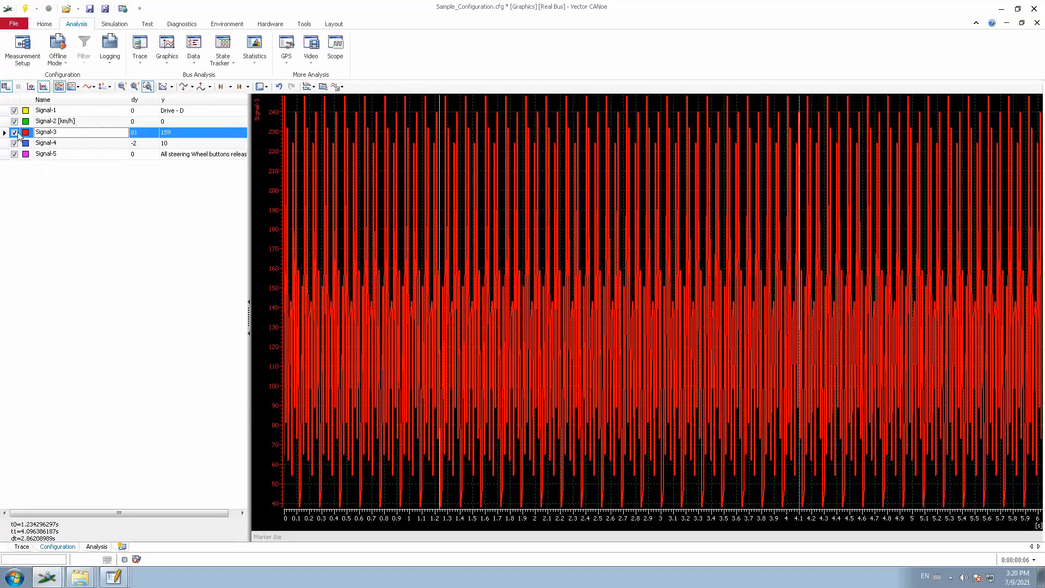
{"action": "left_click", "coordinate": [60, 87]}
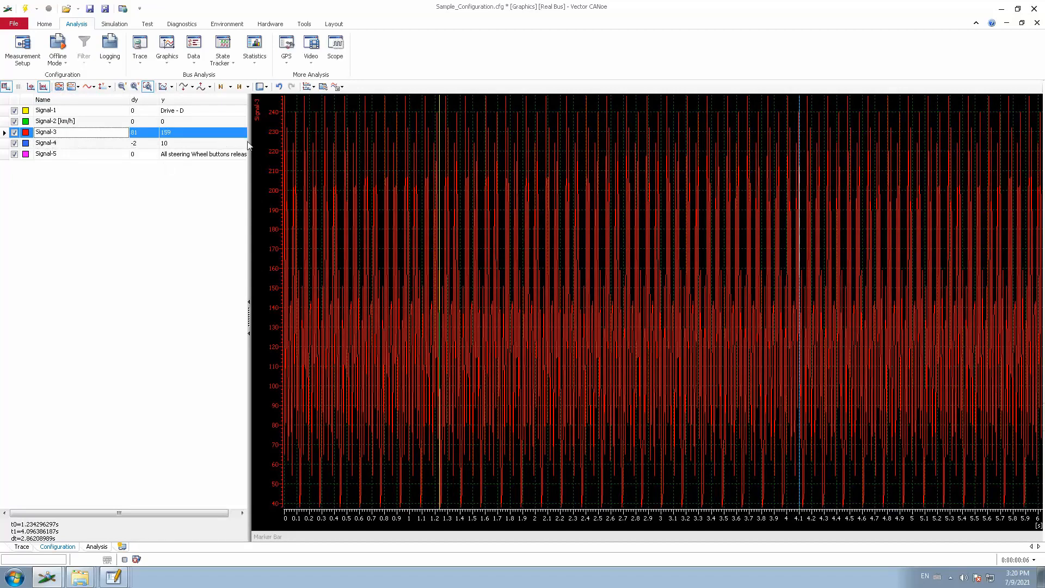
Step: Display Signal-1 alone, and extend the marking to the range Signal-1 through Signal-3
{"action": "left_click", "coordinate": [48, 112]}
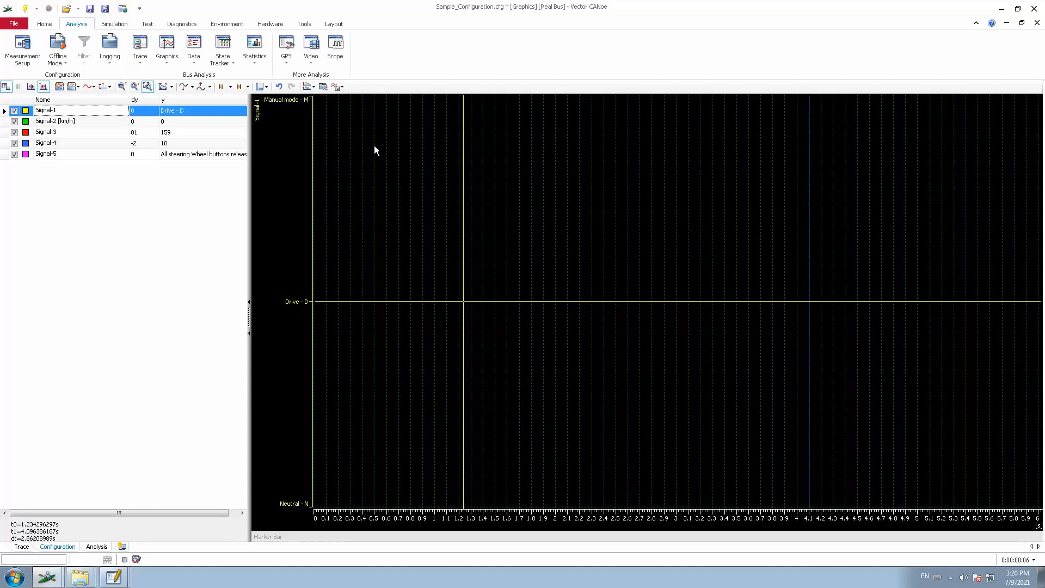
{"action": "left_click", "coordinate": [50, 134], "text": "shift"}
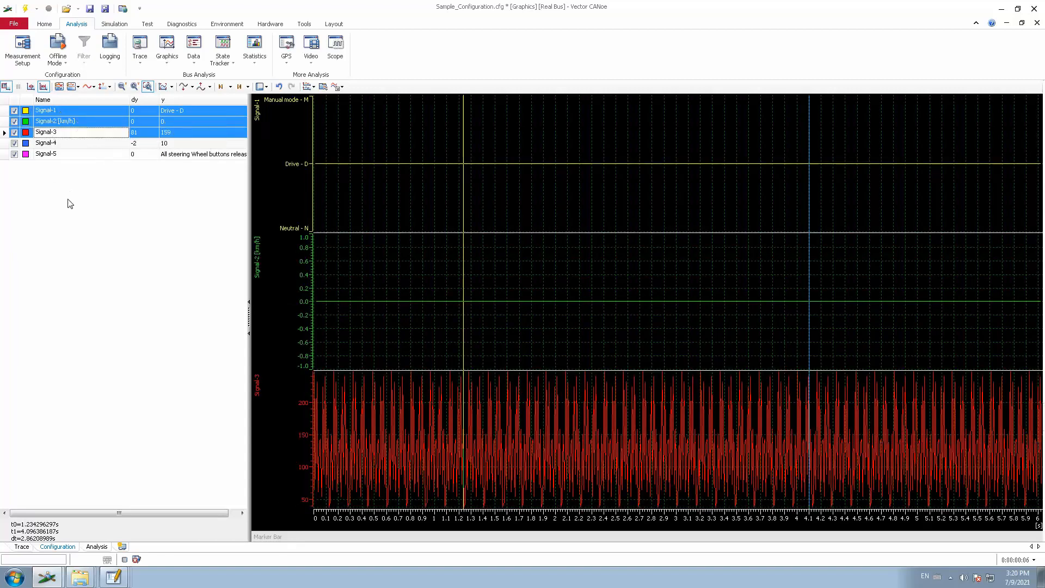
{"action": "left_click", "coordinate": [52, 113]}
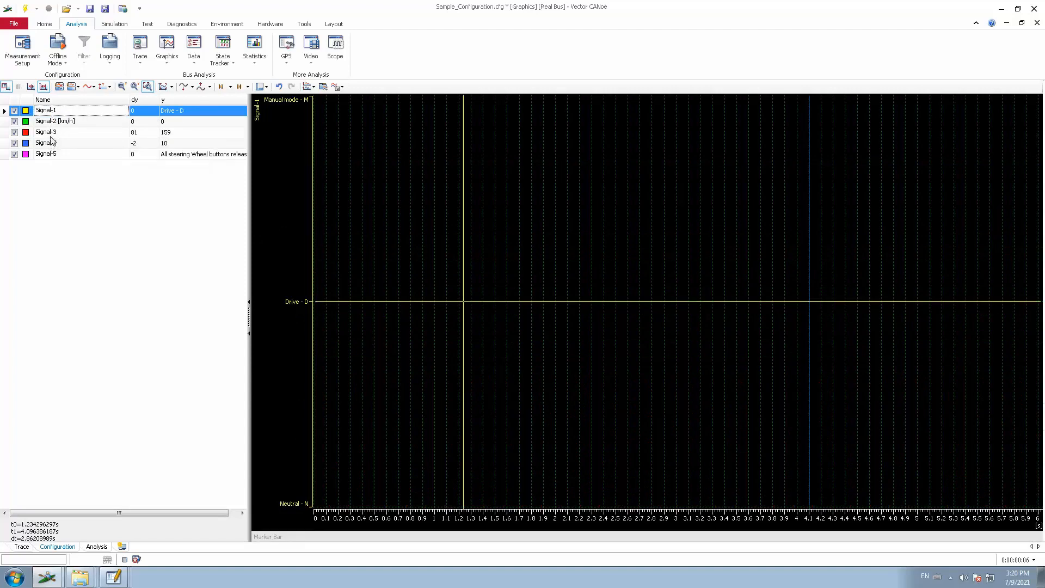
{"action": "left_click", "coordinate": [50, 136], "text": "shift"}
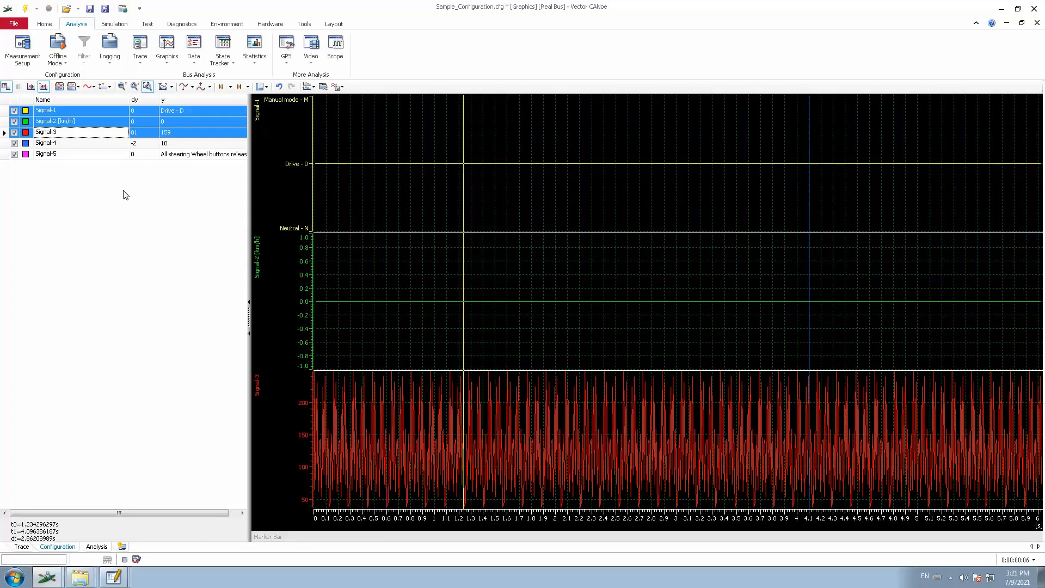
{"action": "left_click", "coordinate": [78, 86]}
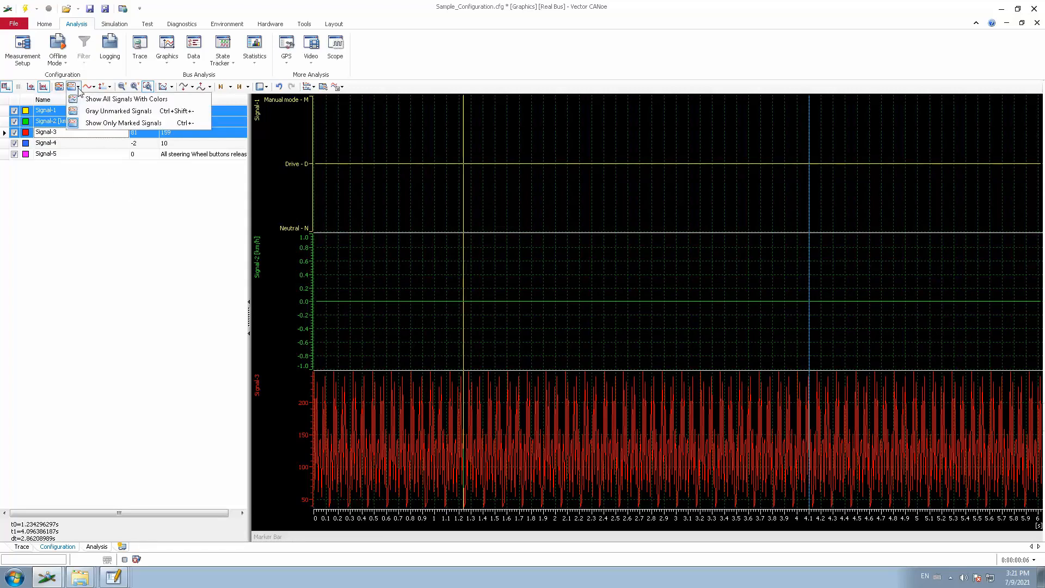
{"action": "left_click", "coordinate": [109, 221]}
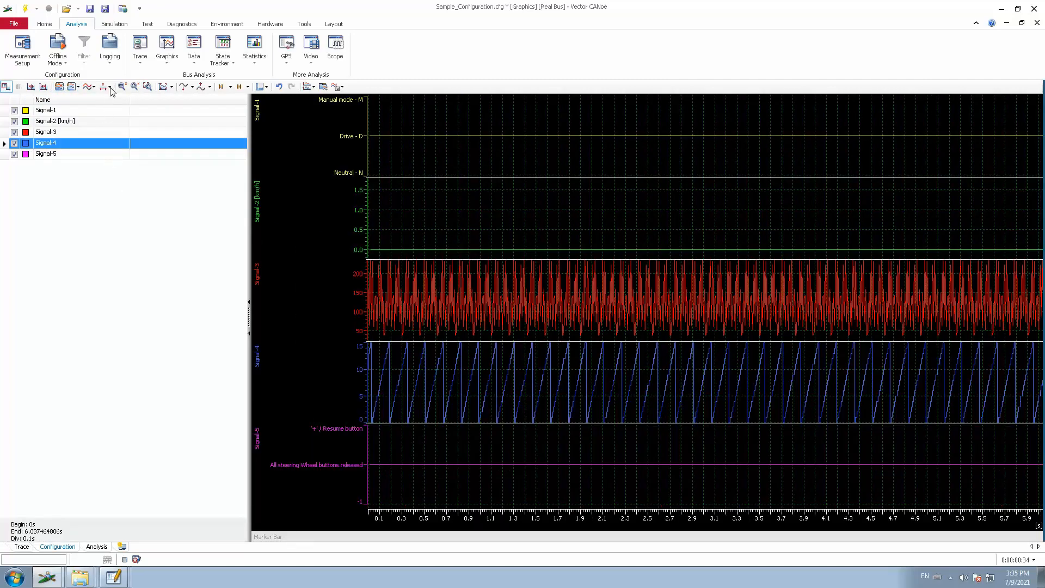
Step: Set the scaling mode to Adjust X-Axis and try to shift the time axis
{"action": "left_click", "coordinate": [110, 89]}
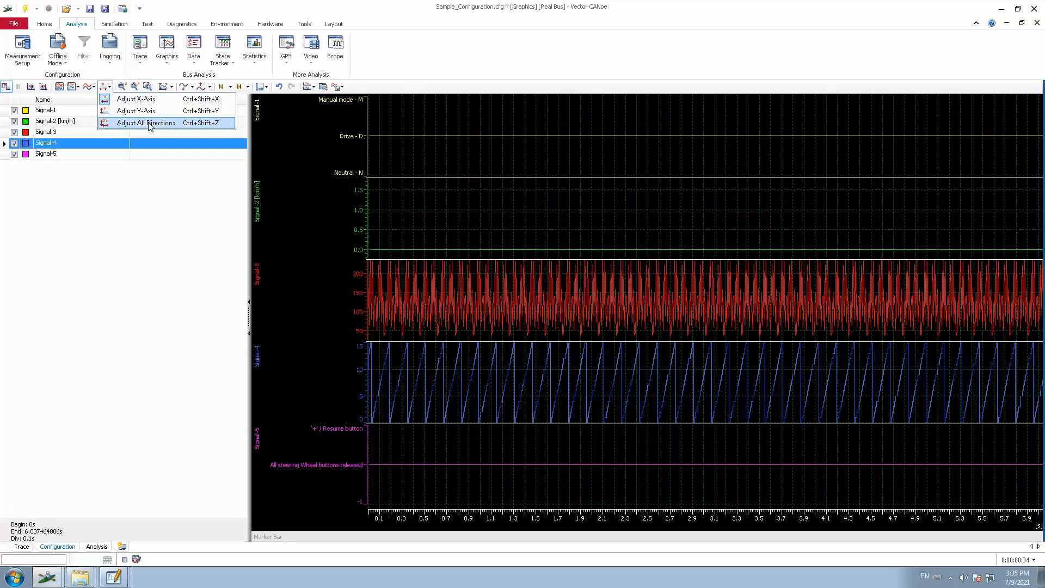
{"action": "left_click", "coordinate": [126, 101]}
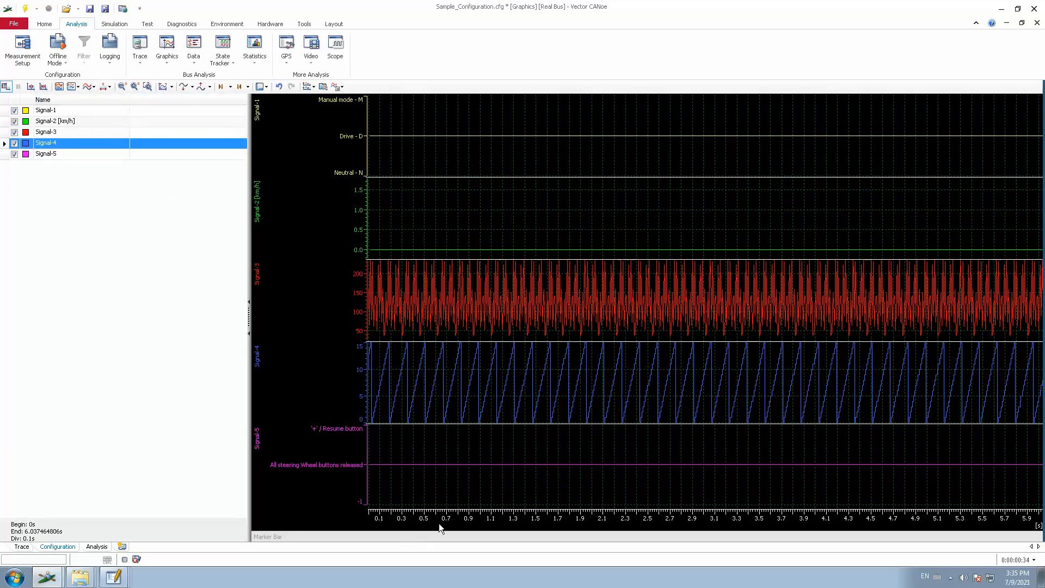
{"action": "left_click", "coordinate": [503, 519]}
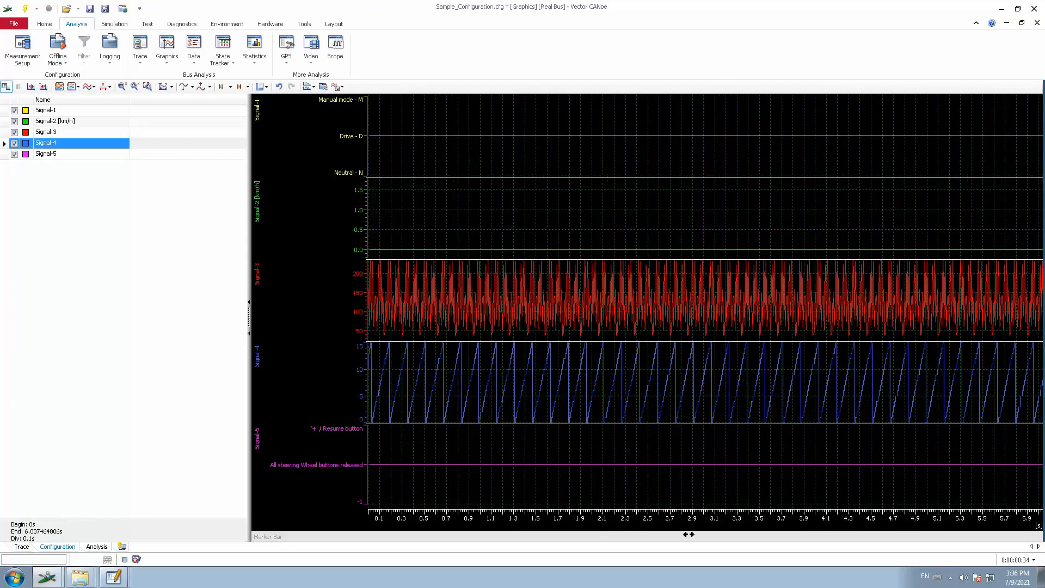
{"action": "left_click_drag", "start_coordinate": [411, 543], "coordinate": [736, 544]}
Step: Set the scaling mode to Adjust Y-Axis and shift Signal-2's value axis slightly downward
{"action": "left_click", "coordinate": [109, 86]}
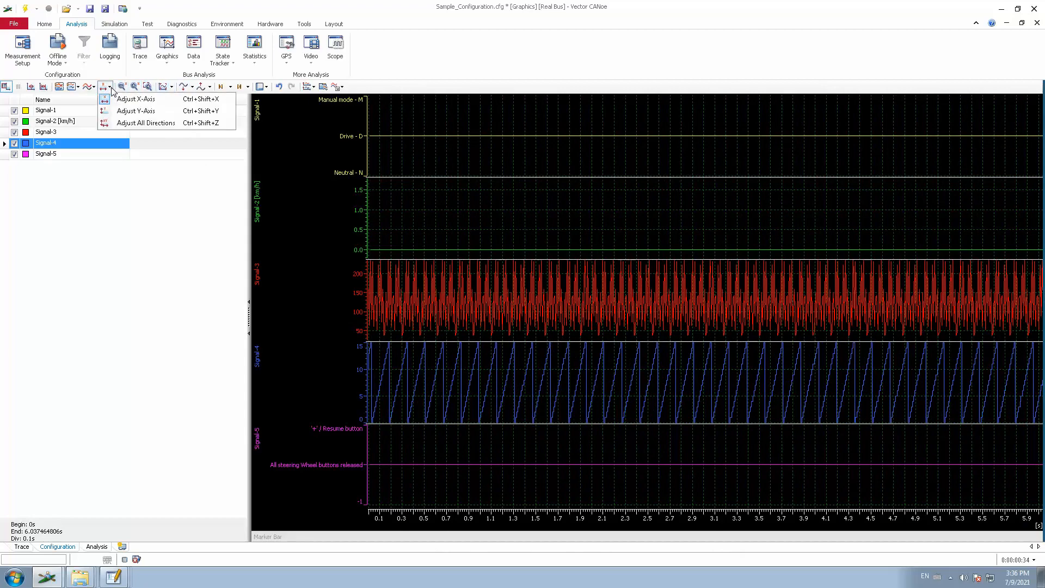
{"action": "left_click", "coordinate": [133, 112]}
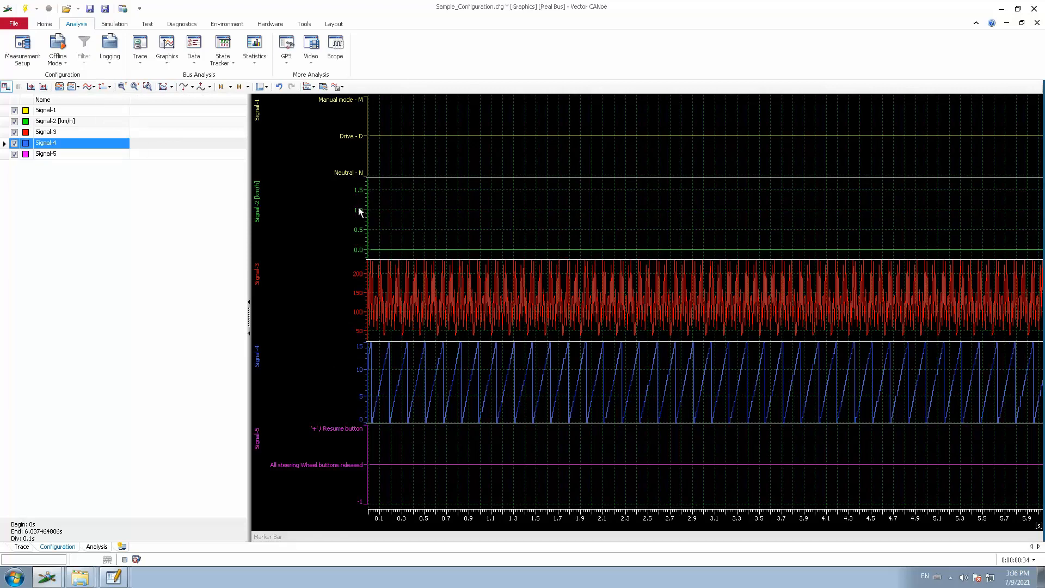
{"action": "left_click_drag", "start_coordinate": [358, 208], "coordinate": [354, 230]}
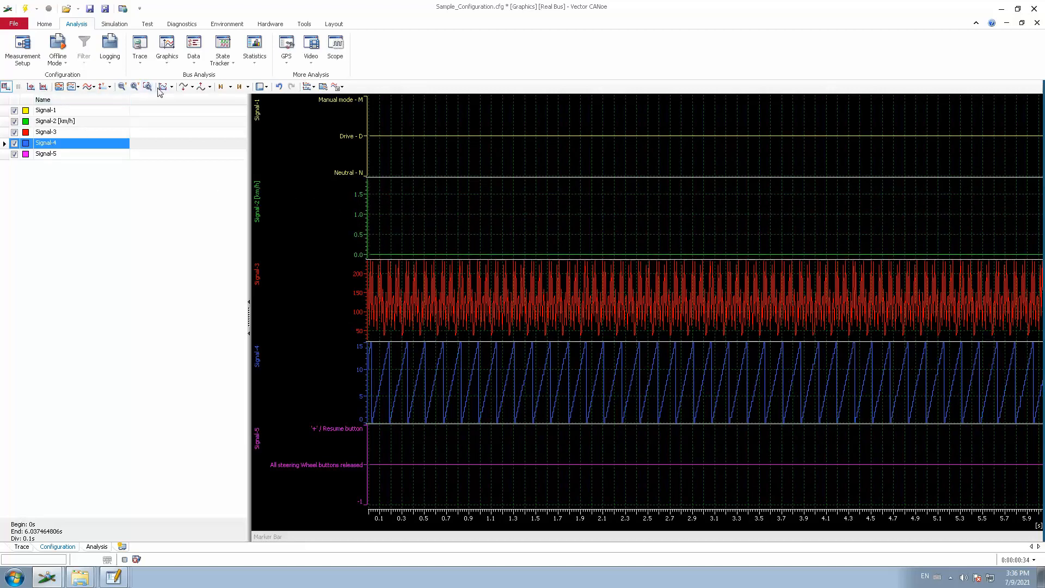
Step: Set the scaling mode to Adjust All Directions and try to shift the graph along the time axis
{"action": "left_click", "coordinate": [109, 87]}
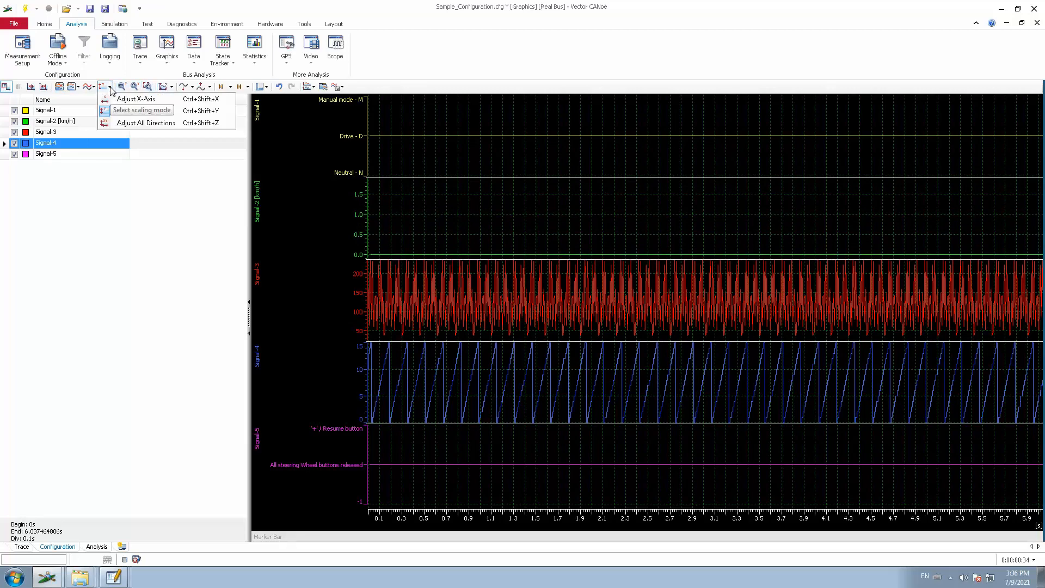
{"action": "left_click", "coordinate": [131, 126]}
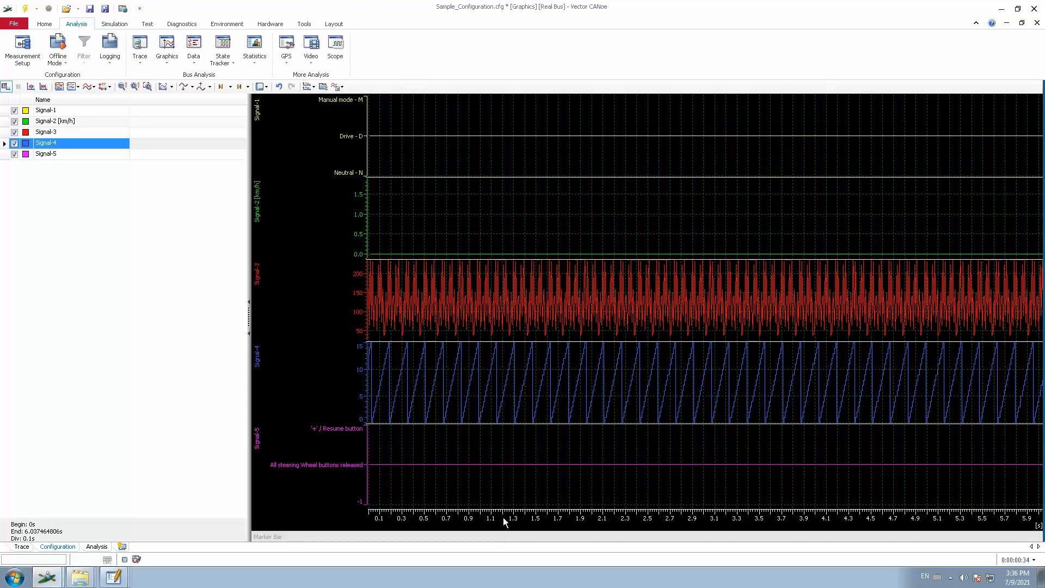
{"action": "left_click_drag", "start_coordinate": [506, 522], "coordinate": [643, 511]}
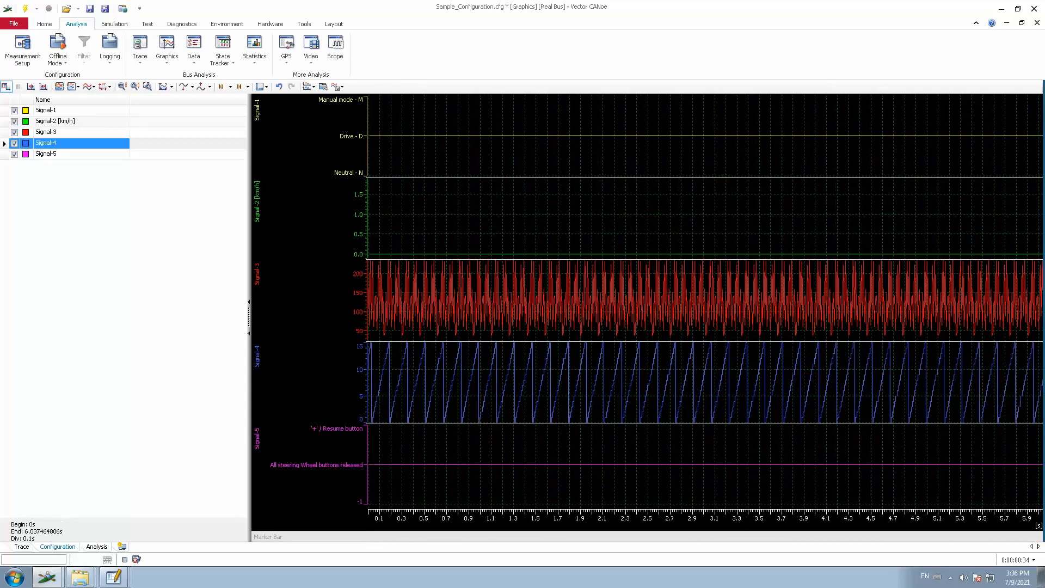
{"action": "left_click", "coordinate": [109, 86]}
{"action": "left_click", "coordinate": [164, 191]}
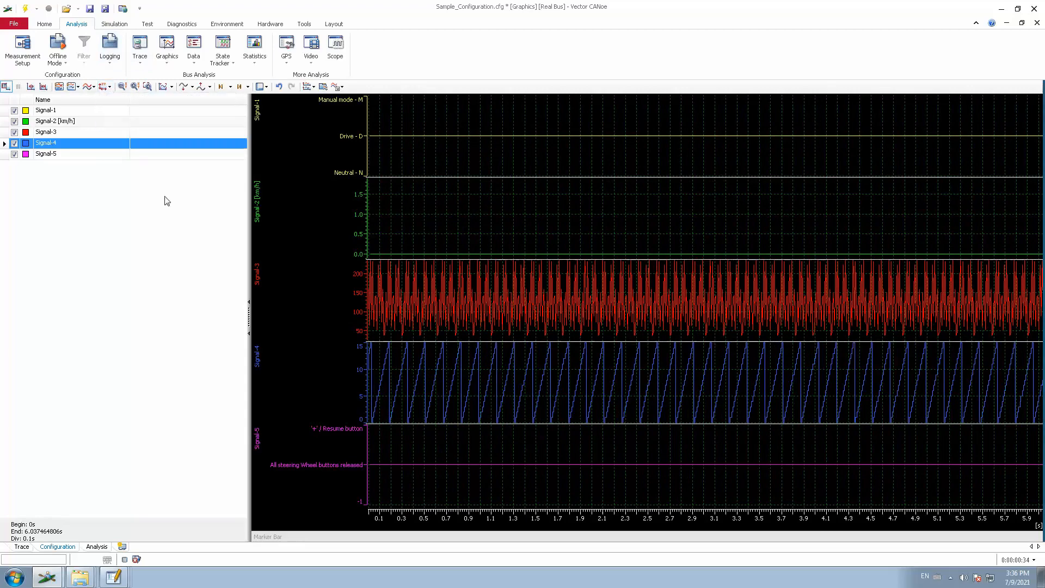
{"action": "left_click", "coordinate": [110, 88]}
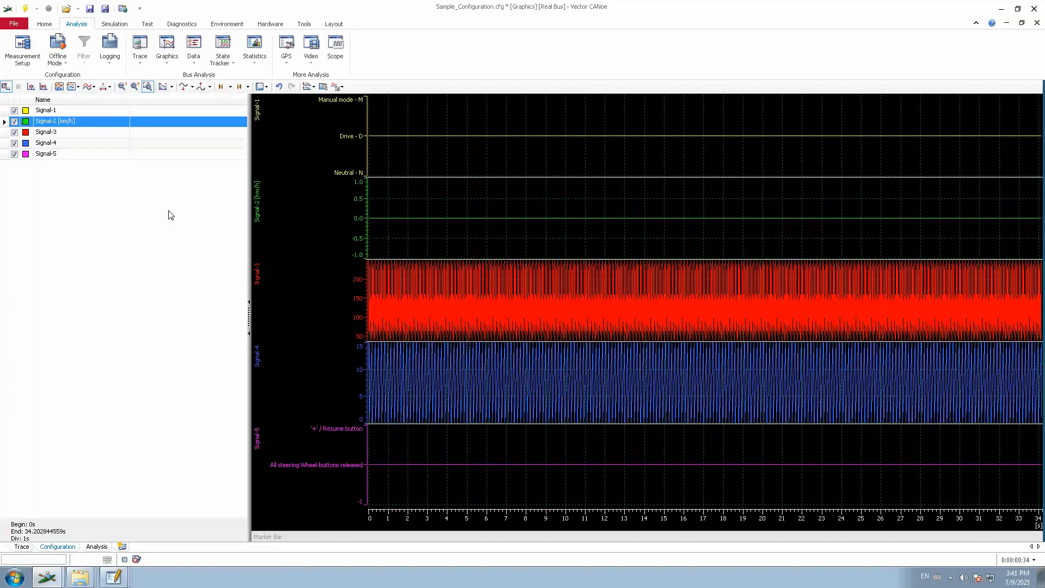
Step: Zoom out the time axis in several steps until it ends at about 43.6 s
{"action": "left_click", "coordinate": [122, 87]}
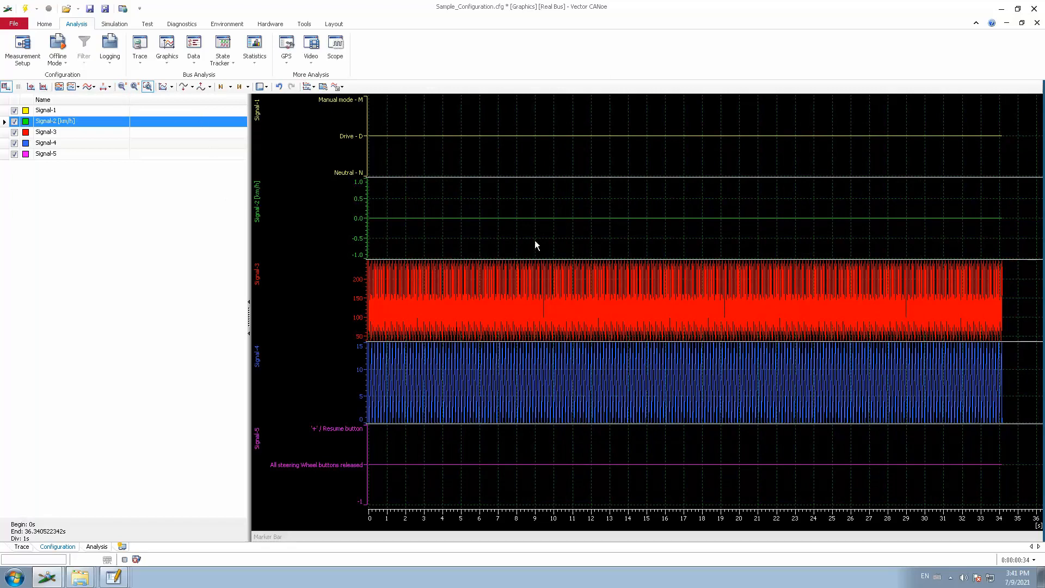
{"action": "left_click", "coordinate": [123, 87]}
{"action": "left_click", "coordinate": [123, 87]}
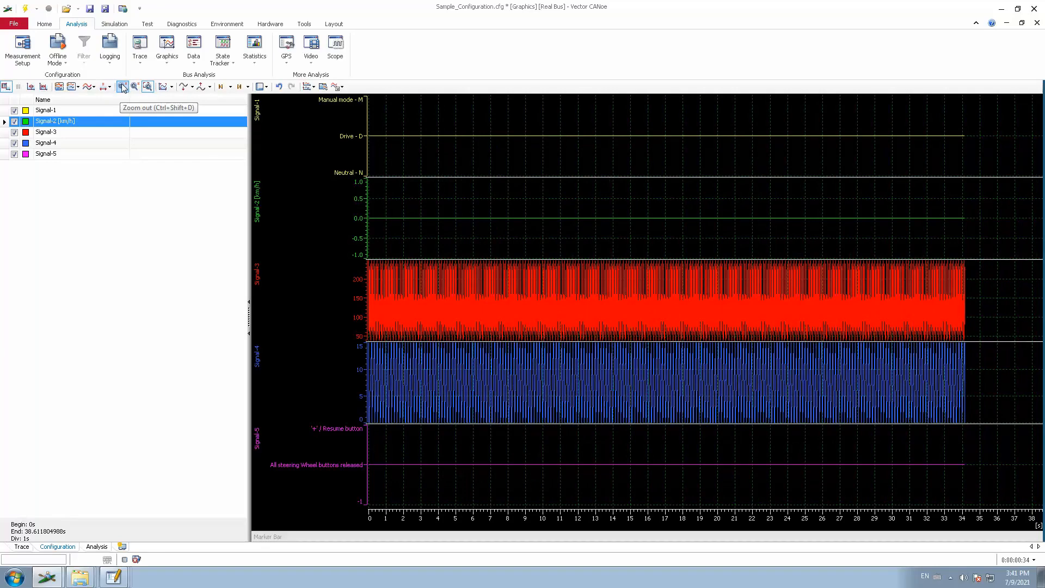
{"action": "left_click", "coordinate": [123, 87]}
{"action": "left_click", "coordinate": [122, 87]}
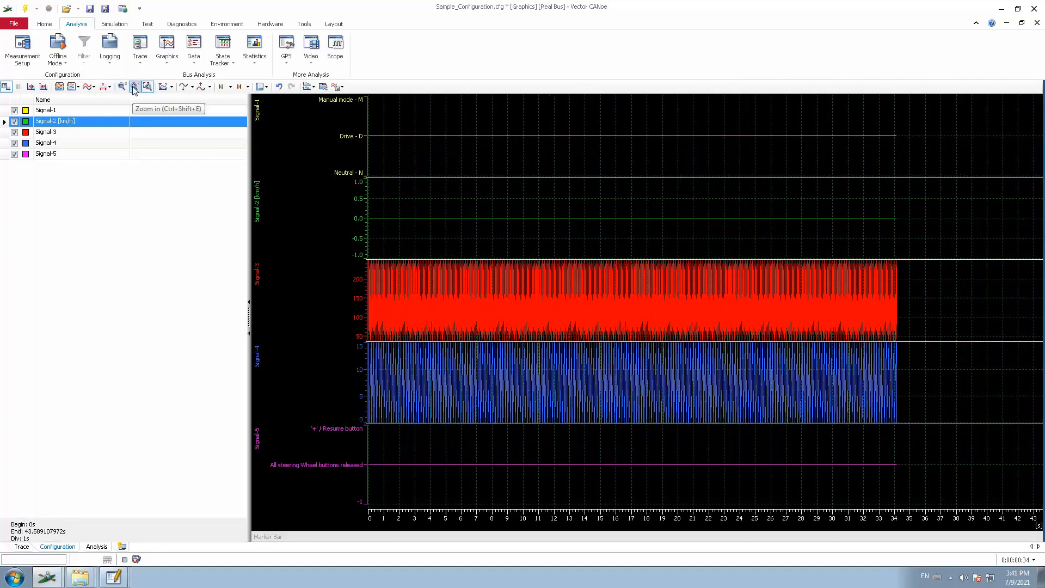
Step: Zoom in on the time axis in several steps to the range from about 3.6 s to 30.8 s
{"action": "left_click", "coordinate": [134, 88]}
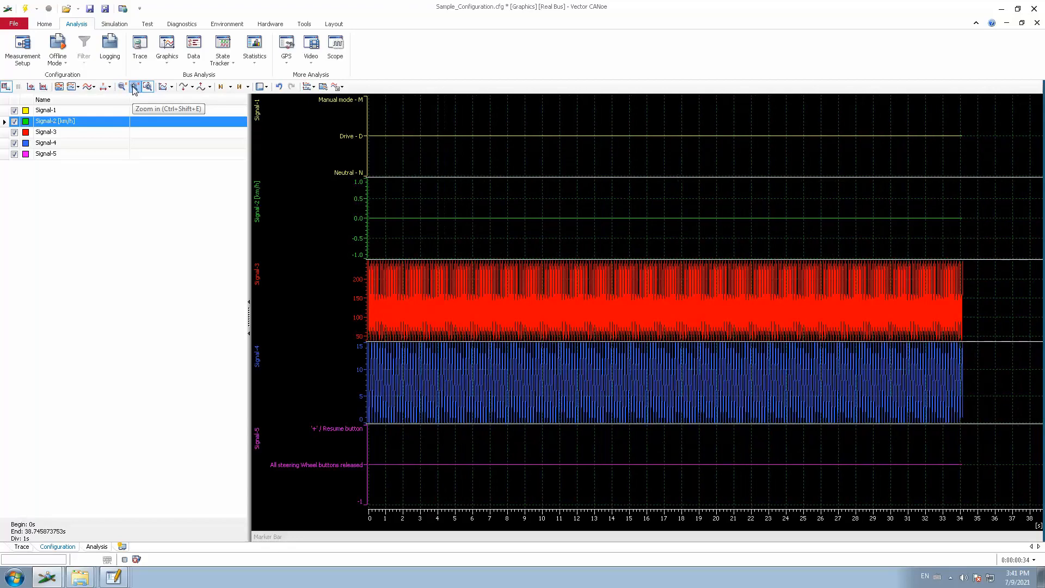
{"action": "left_click", "coordinate": [134, 88]}
{"action": "left_click", "coordinate": [134, 87]}
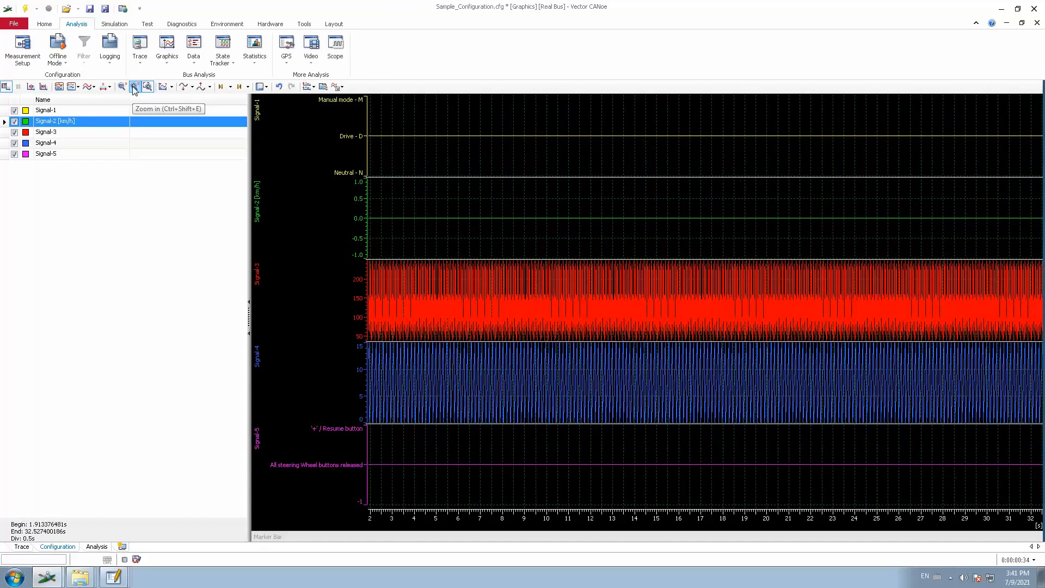
{"action": "left_click", "coordinate": [135, 87]}
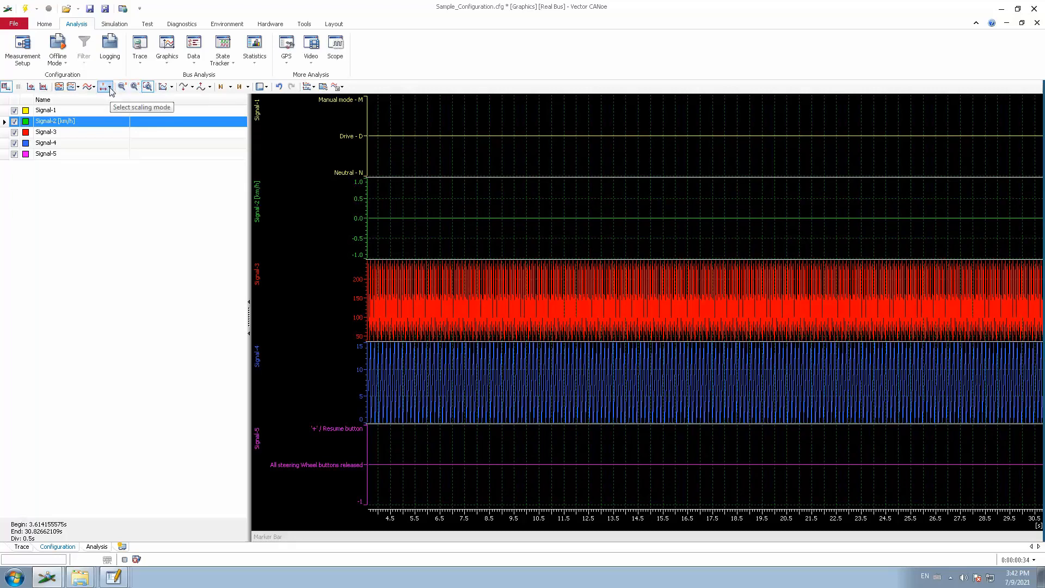
Step: Switch the scaling mode to Adjust Y-Axis for zooming the value axes
{"action": "left_click", "coordinate": [110, 89]}
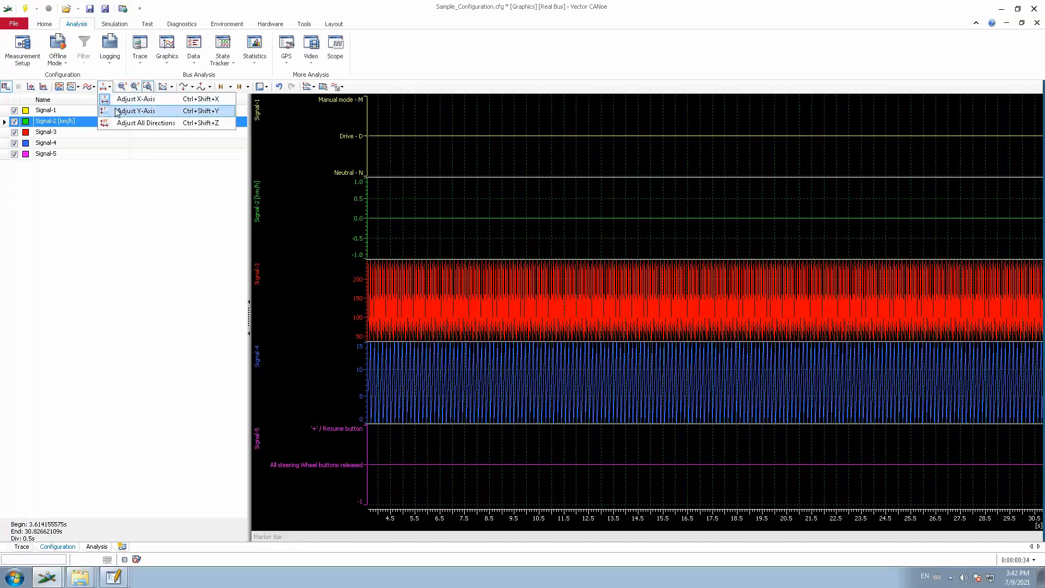
{"action": "left_click", "coordinate": [116, 111]}
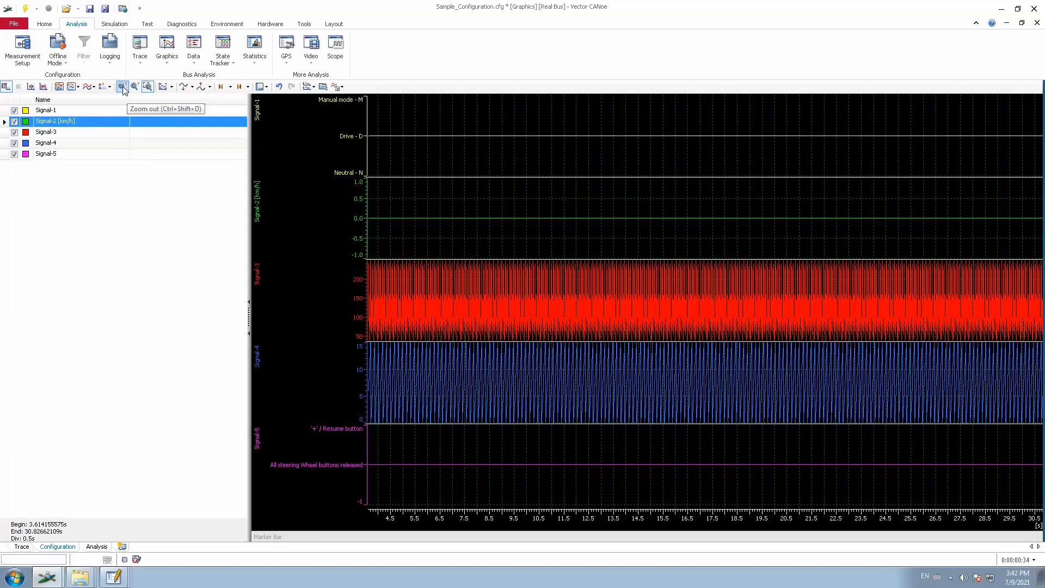
Step: Zoom the value axes of all signals out twice and back in once in Adjust Y-Axis mode
{"action": "left_click", "coordinate": [123, 88]}
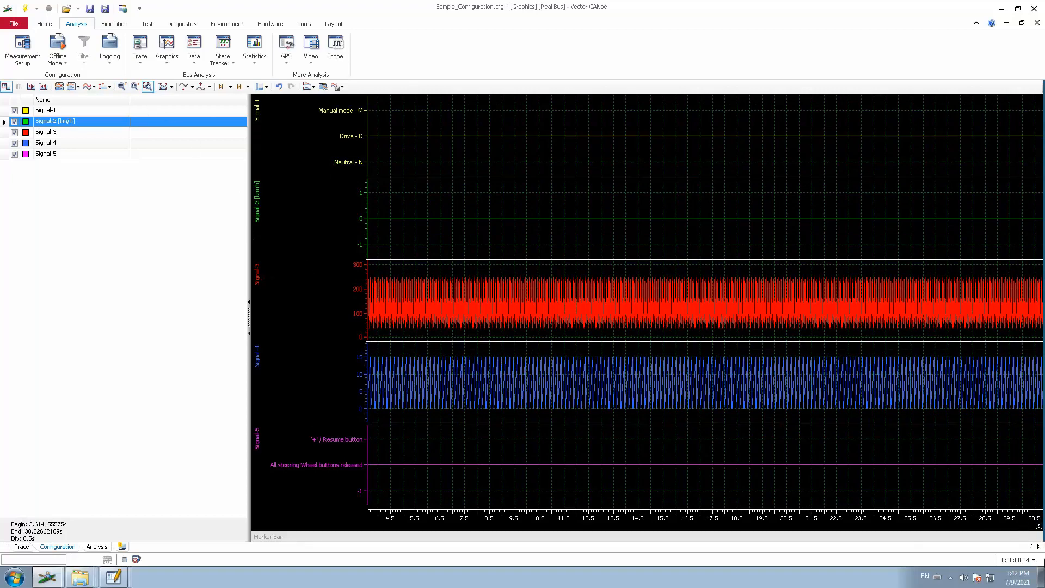
{"action": "left_click", "coordinate": [123, 87]}
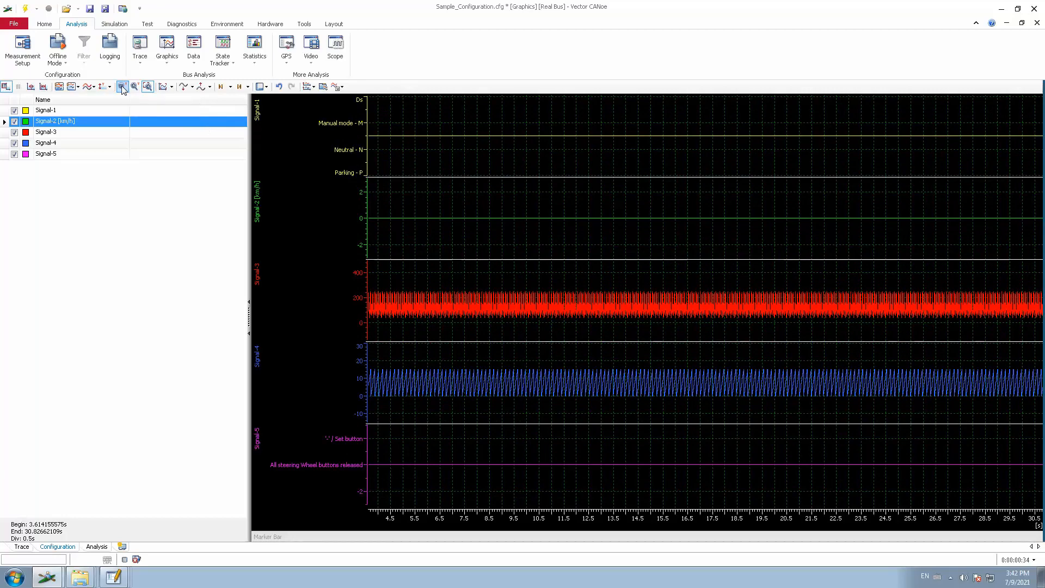
{"action": "left_click", "coordinate": [135, 88]}
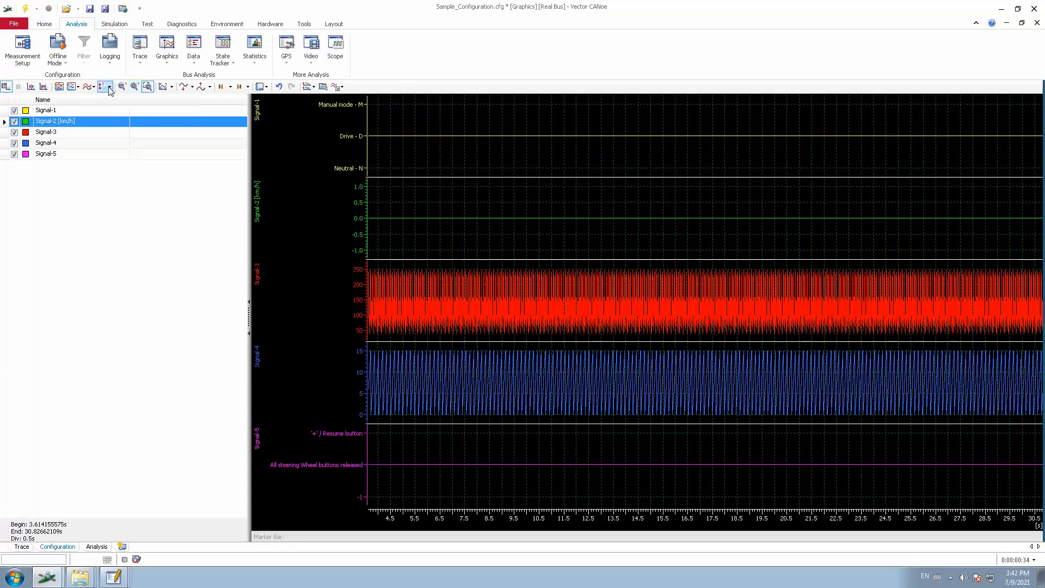
Step: Switch the scaling mode to Adjust All Directions and zoom both axes out, then in to about 5.1–29.3 s
{"action": "left_click", "coordinate": [110, 88]}
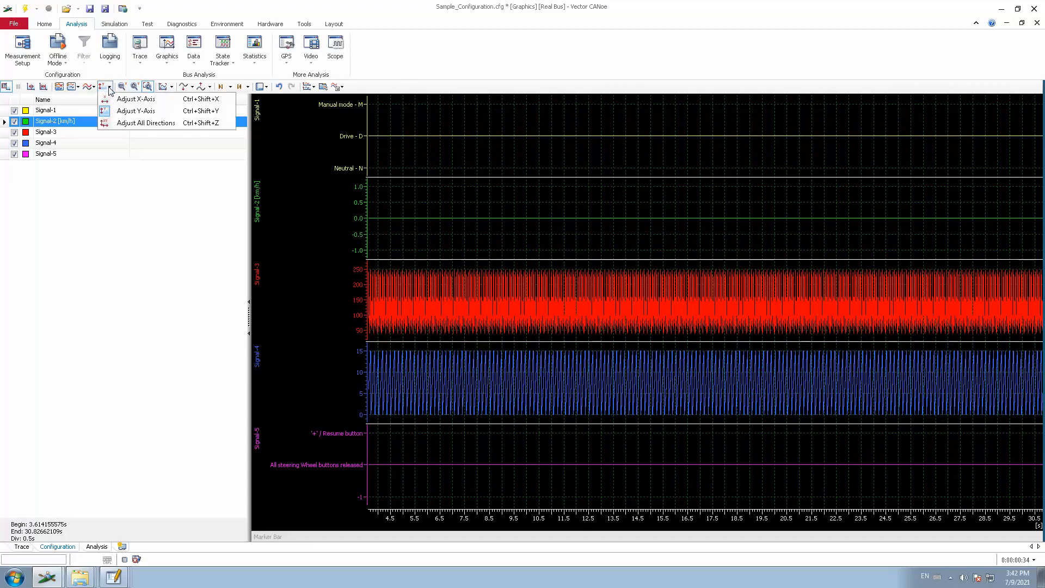
{"action": "left_click", "coordinate": [125, 125]}
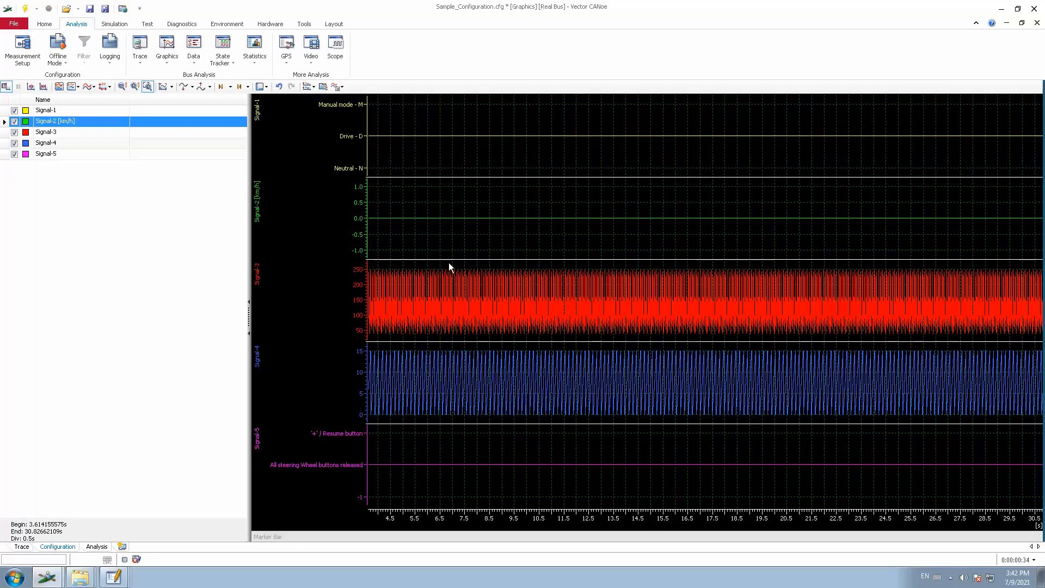
{"action": "left_click", "coordinate": [124, 87]}
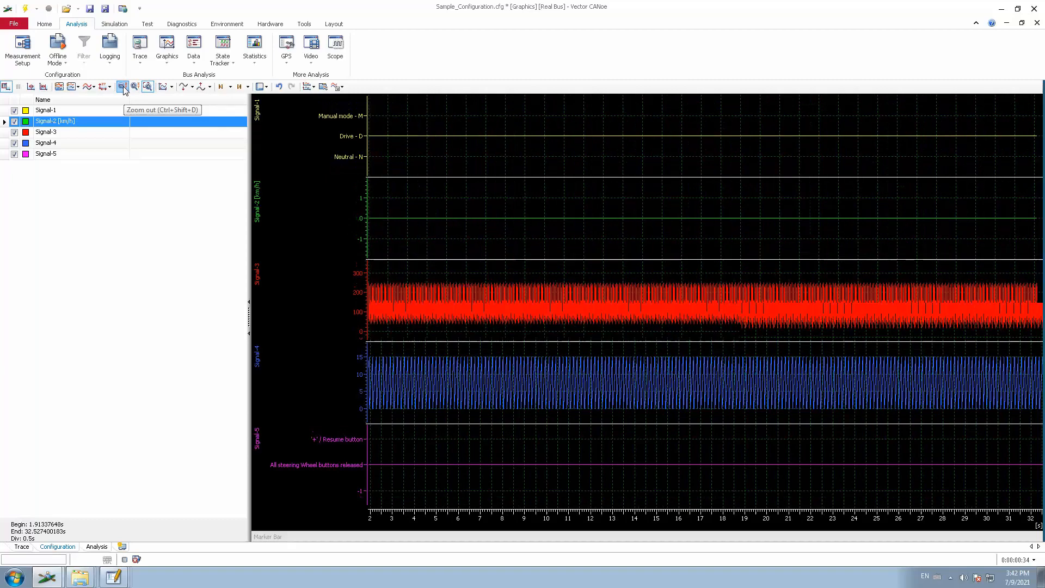
{"action": "left_click", "coordinate": [123, 87]}
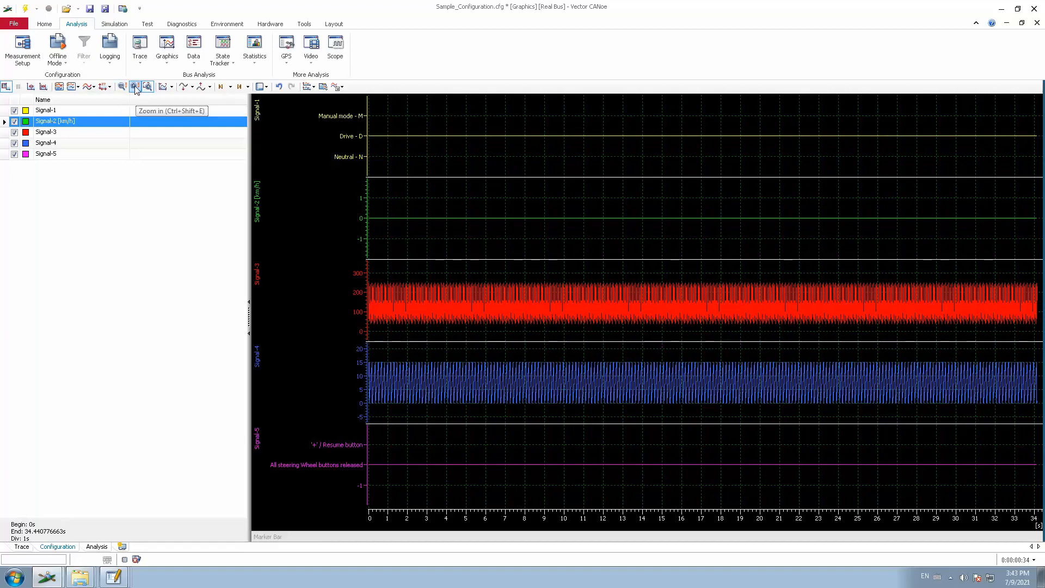
{"action": "left_click", "coordinate": [135, 86]}
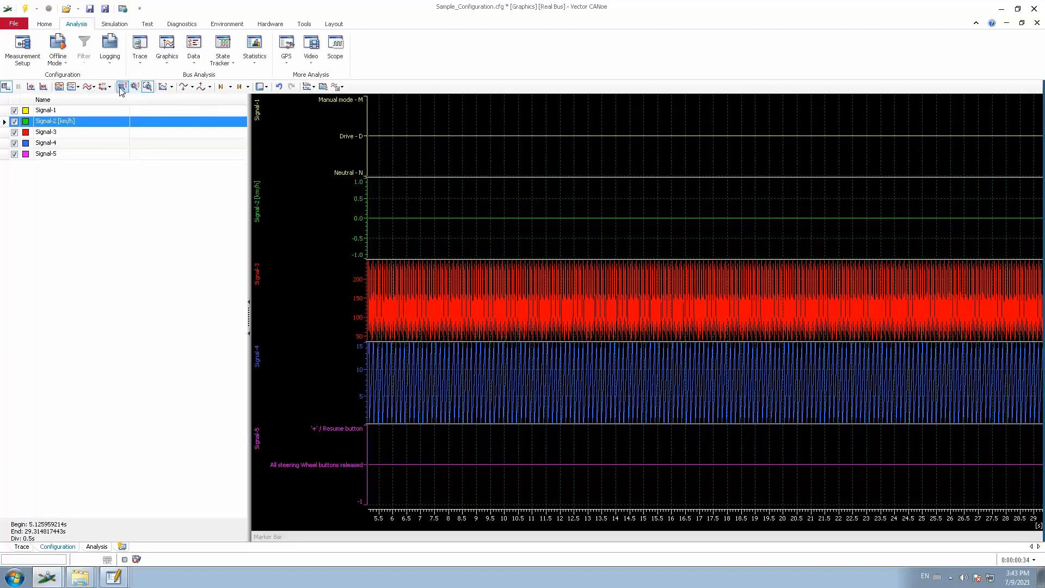
Step: Set the scaling mode to Adjust X-Axis and use drag zoom to enlarge the time range from about 11.6 s to 13.4 s
{"action": "left_click", "coordinate": [148, 88]}
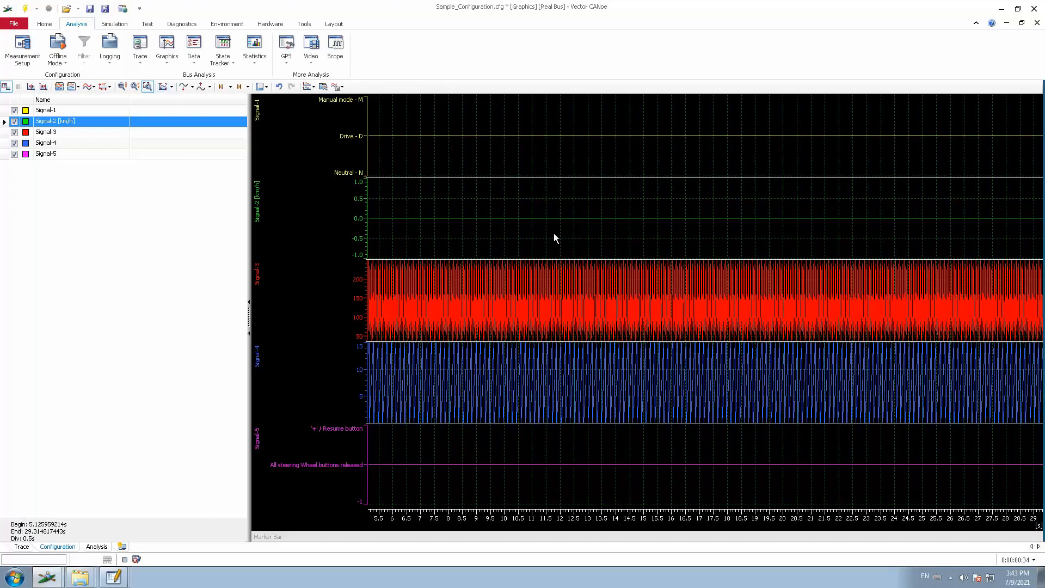
{"action": "left_click", "coordinate": [147, 87]}
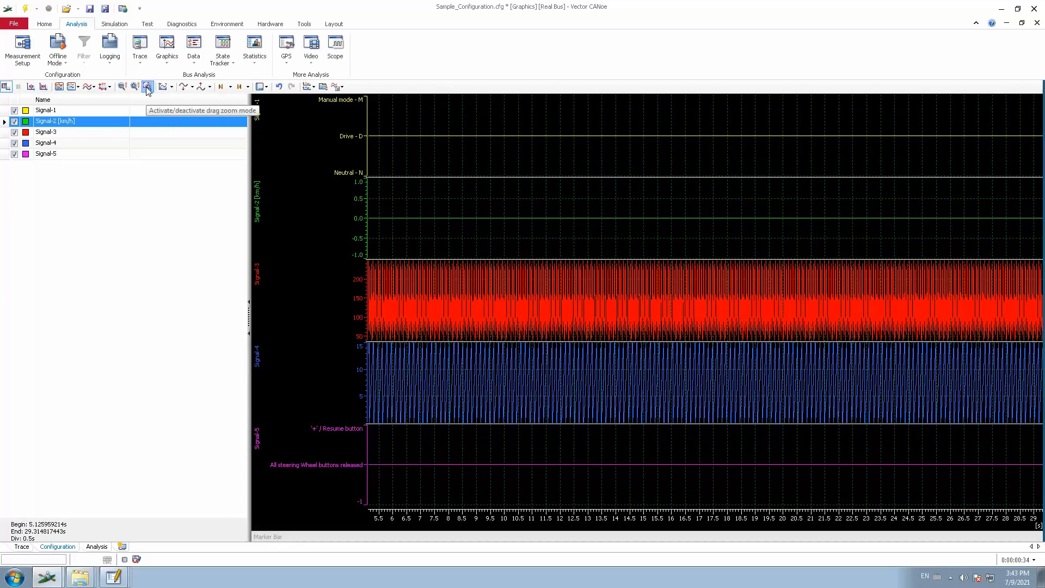
{"action": "left_click", "coordinate": [109, 88]}
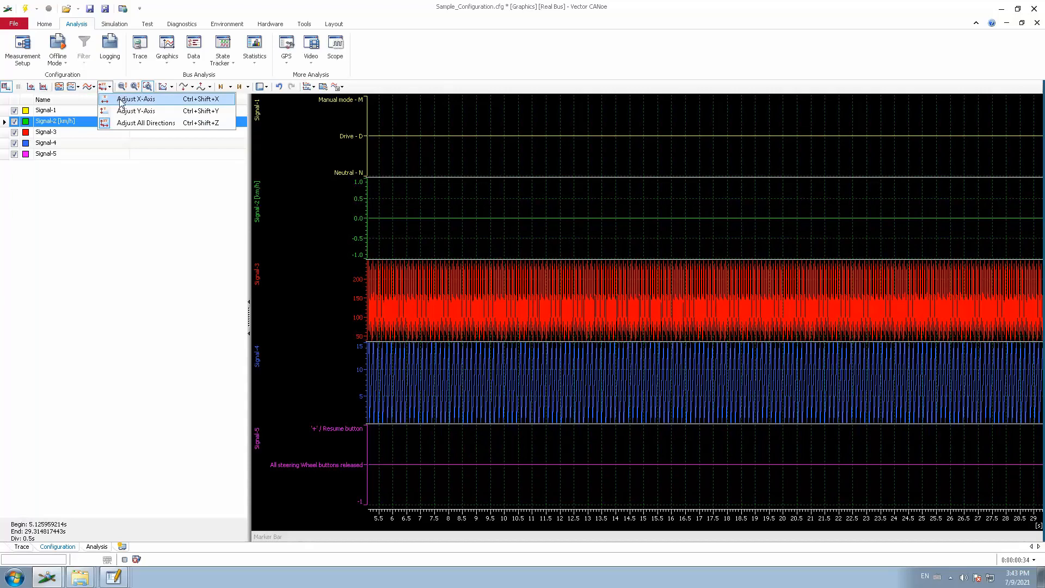
{"action": "left_click", "coordinate": [121, 102]}
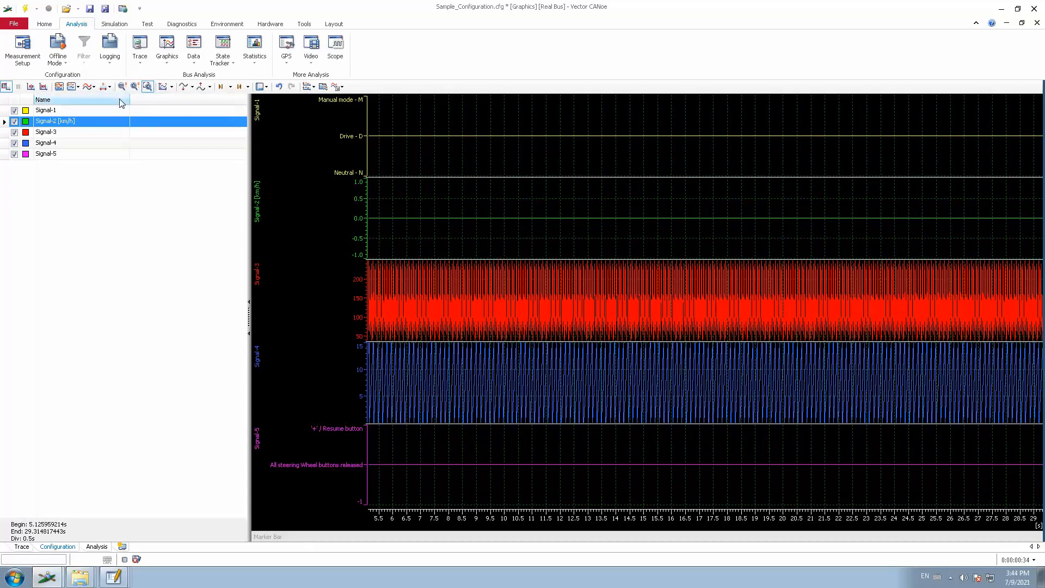
{"action": "left_click", "coordinate": [147, 87]}
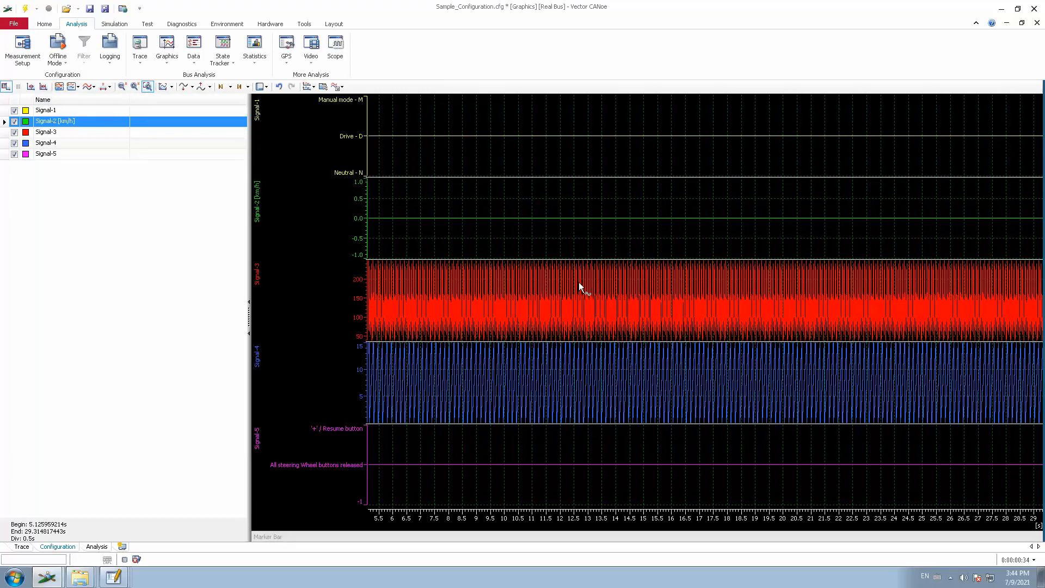
{"action": "left_click_drag", "start_coordinate": [550, 281], "coordinate": [601, 282]}
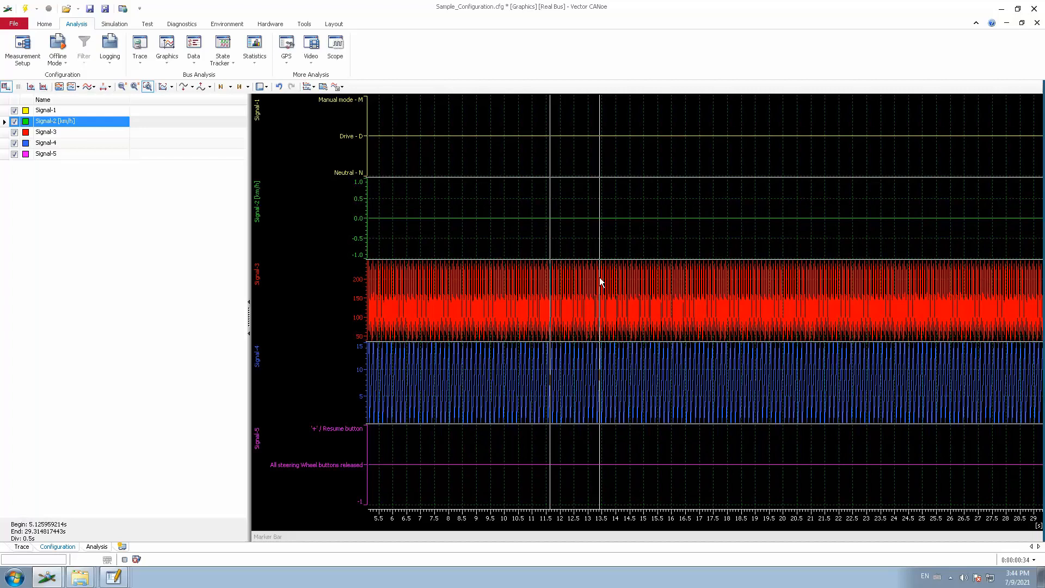
{"action": "left_click_drag", "start_coordinate": [600, 277], "coordinate": [600, 276]}
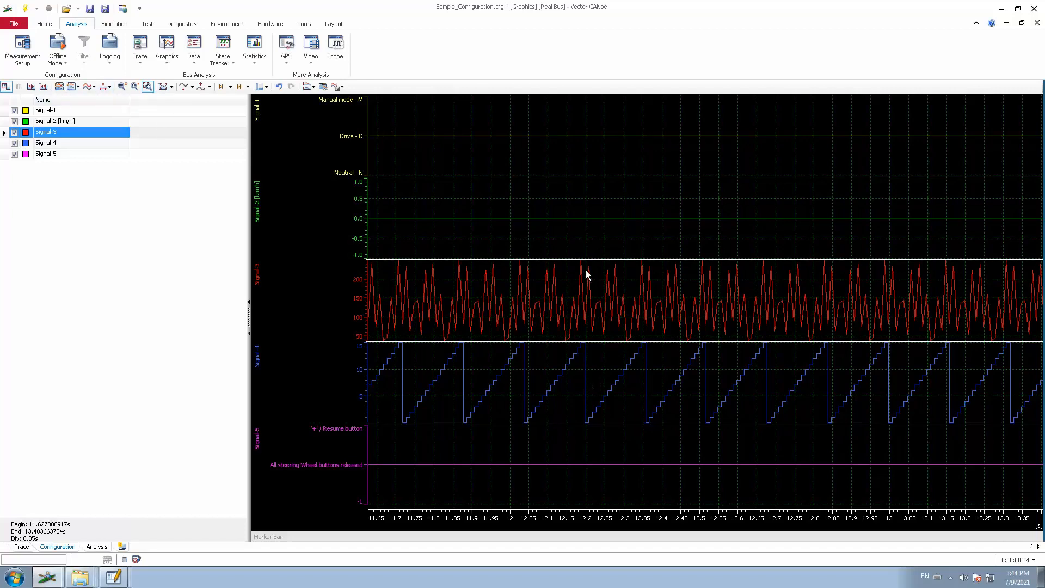
Step: Fit all signals and drag-zoom Signal-3's value axis to about 85–193 in Adjust Y-Axis mode
{"action": "left_click", "coordinate": [147, 88]}
{"action": "left_click", "coordinate": [148, 86]}
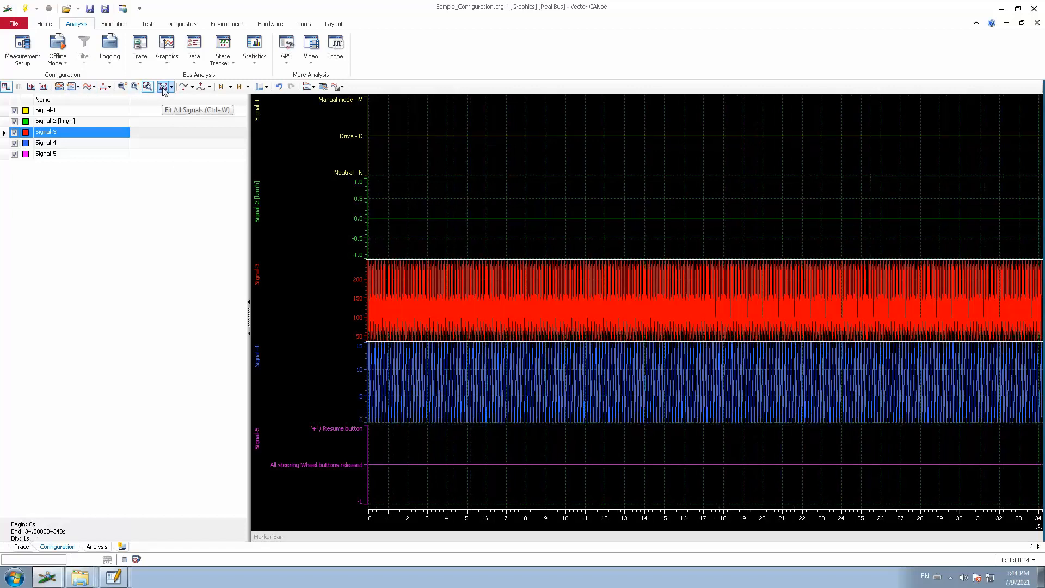
{"action": "left_click", "coordinate": [111, 87]}
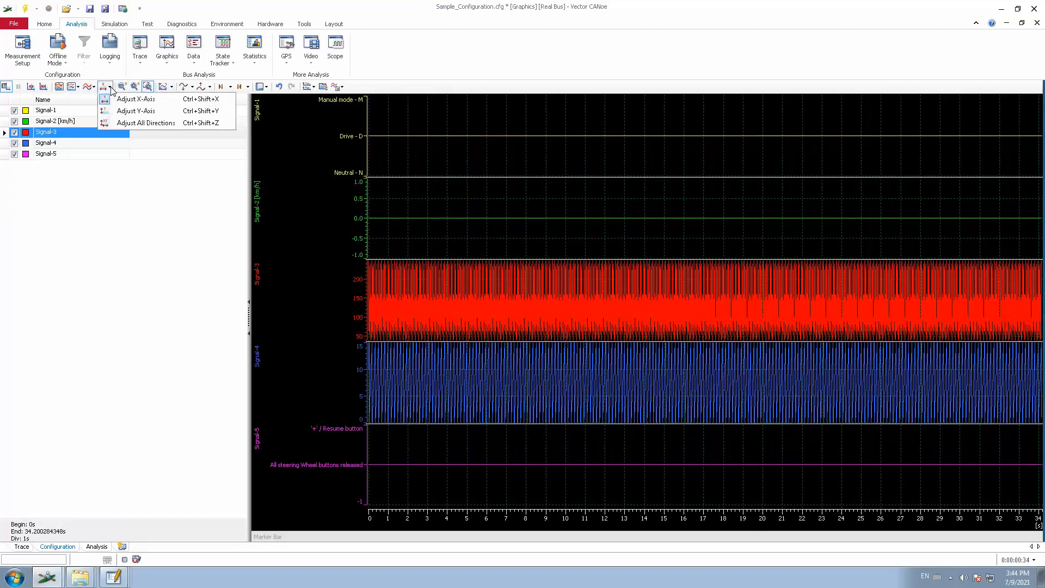
{"action": "left_click", "coordinate": [123, 110]}
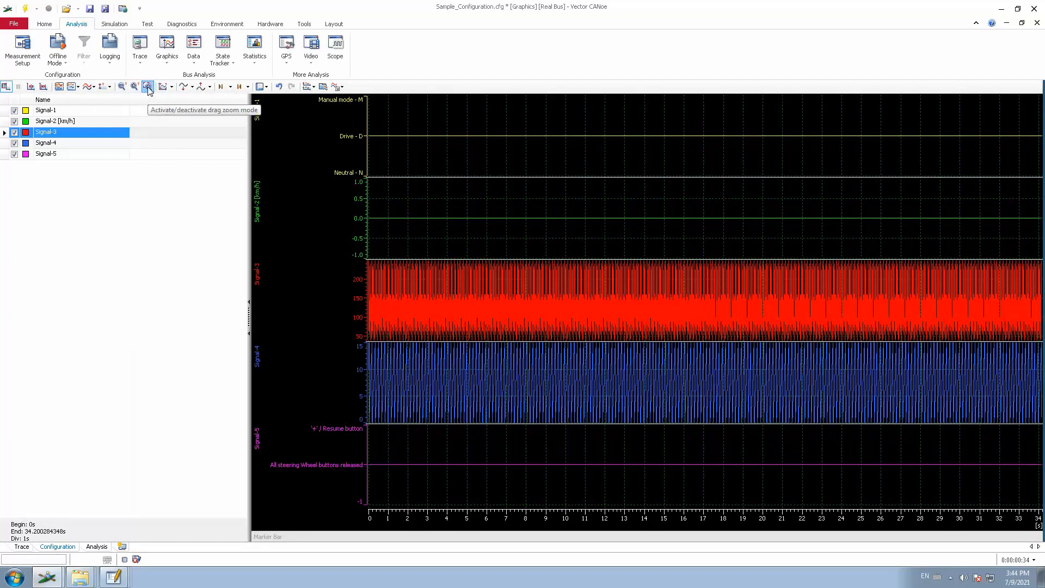
{"action": "left_click", "coordinate": [147, 87]}
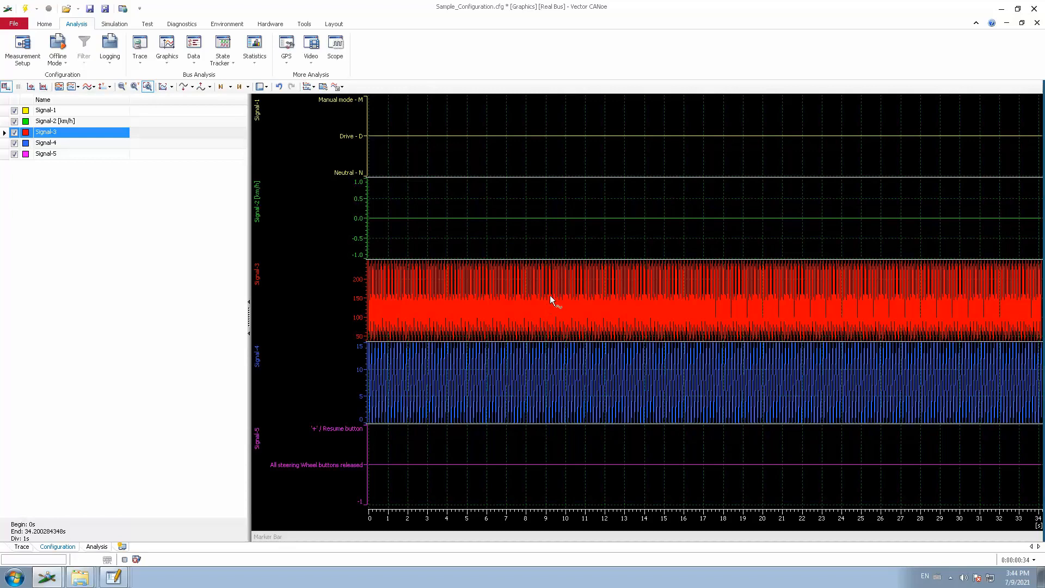
{"action": "left_click_drag", "start_coordinate": [547, 284], "coordinate": [562, 328]}
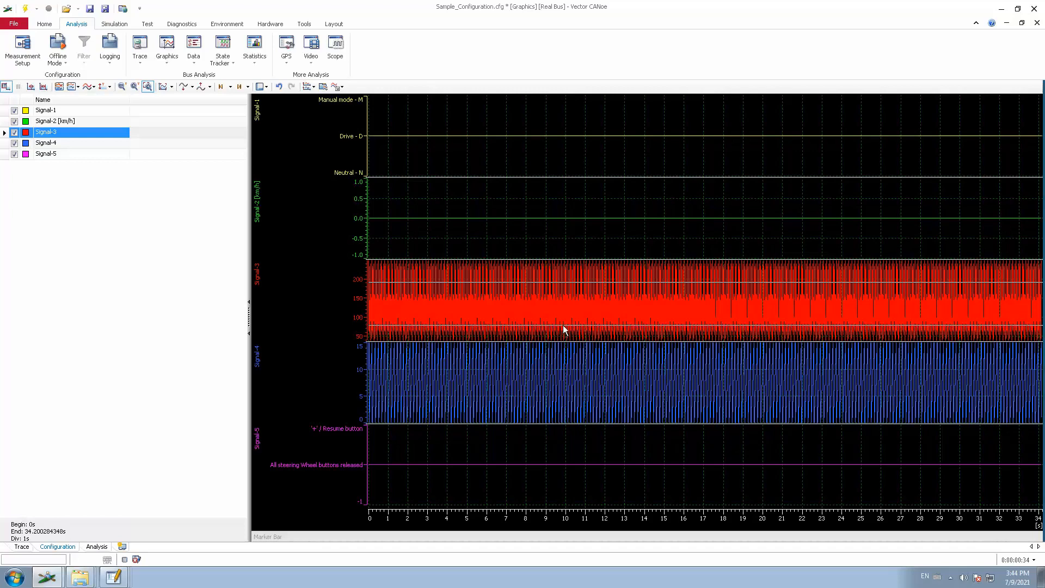
{"action": "left_click_drag", "start_coordinate": [564, 329], "coordinate": [564, 323]}
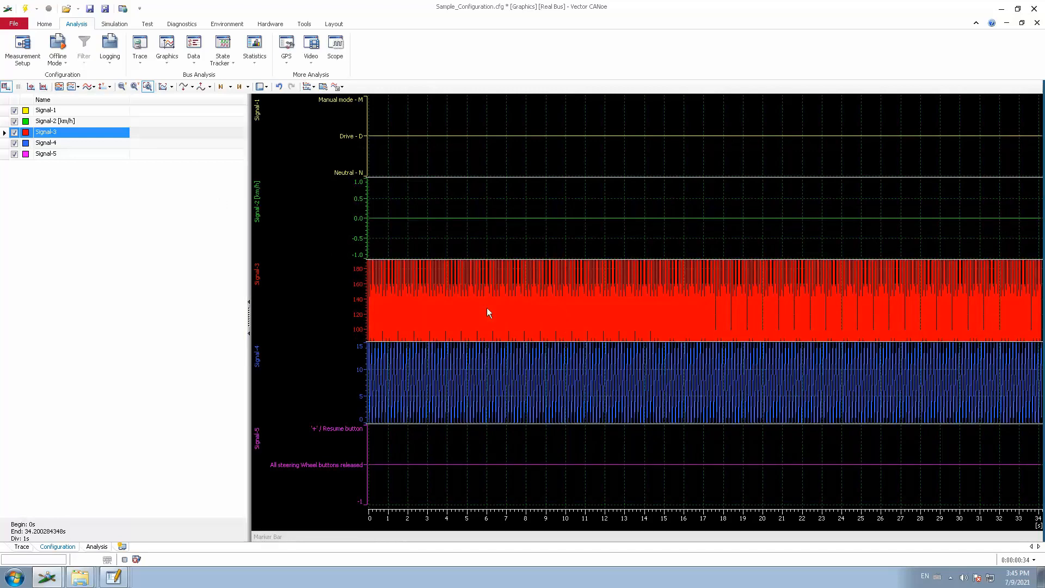
Step: Switch the scaling mode to Adjust All Directions and fit all signals into the graph
{"action": "left_click", "coordinate": [110, 87]}
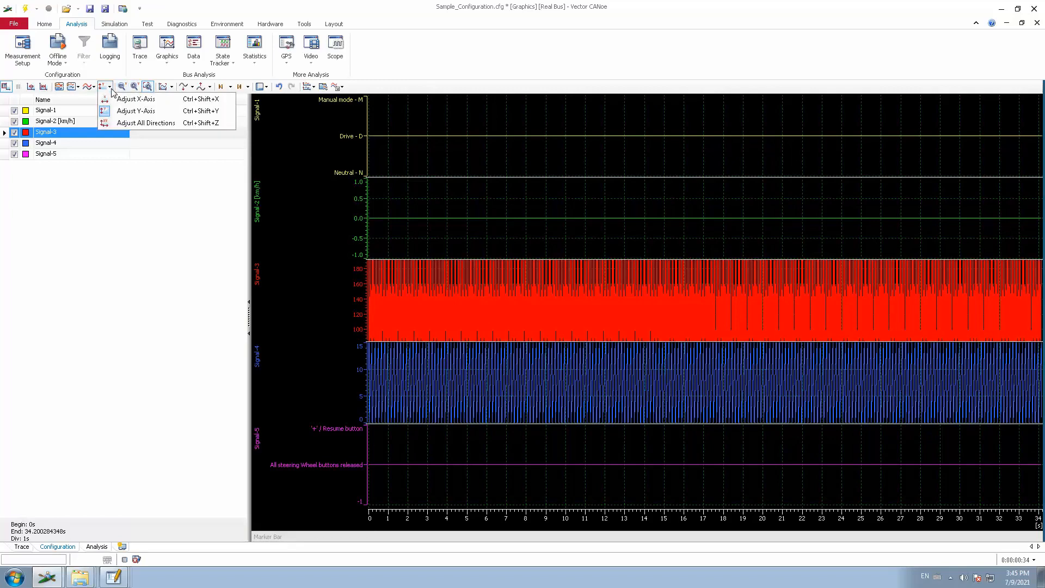
{"action": "left_click", "coordinate": [131, 124]}
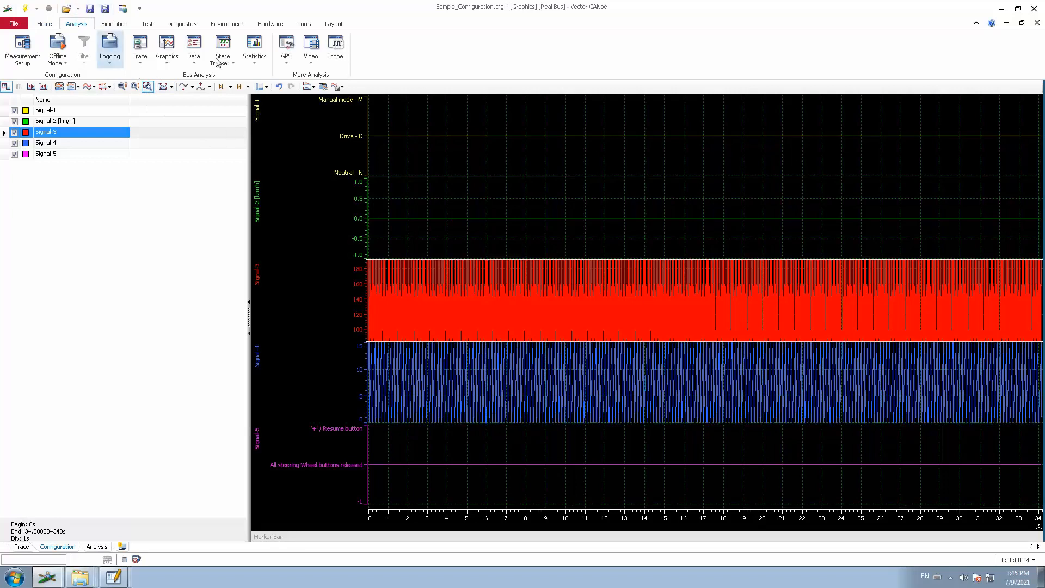
{"action": "left_click", "coordinate": [163, 87]}
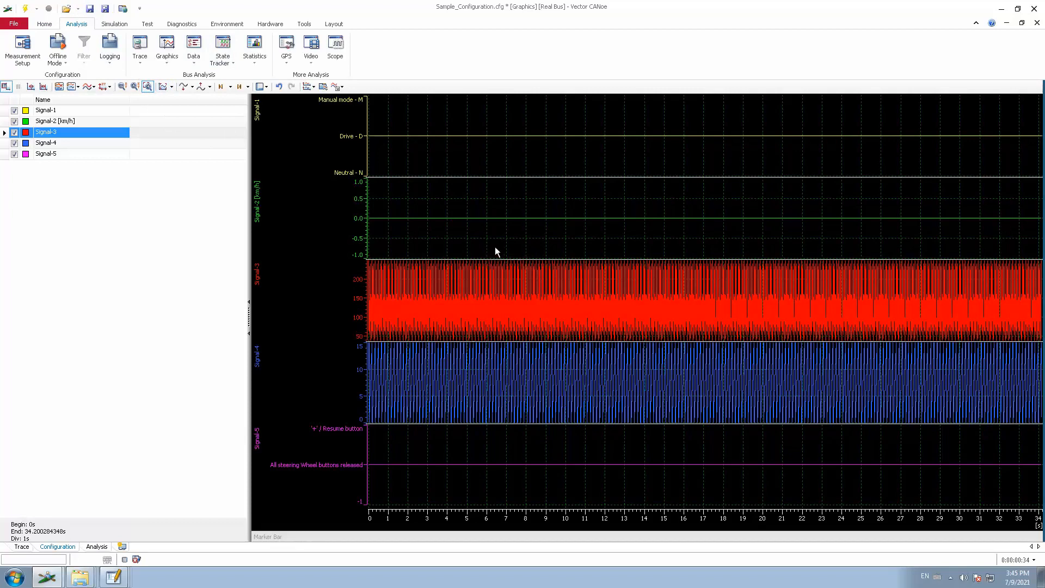
{"action": "left_click_drag", "start_coordinate": [495, 248], "coordinate": [546, 280]}
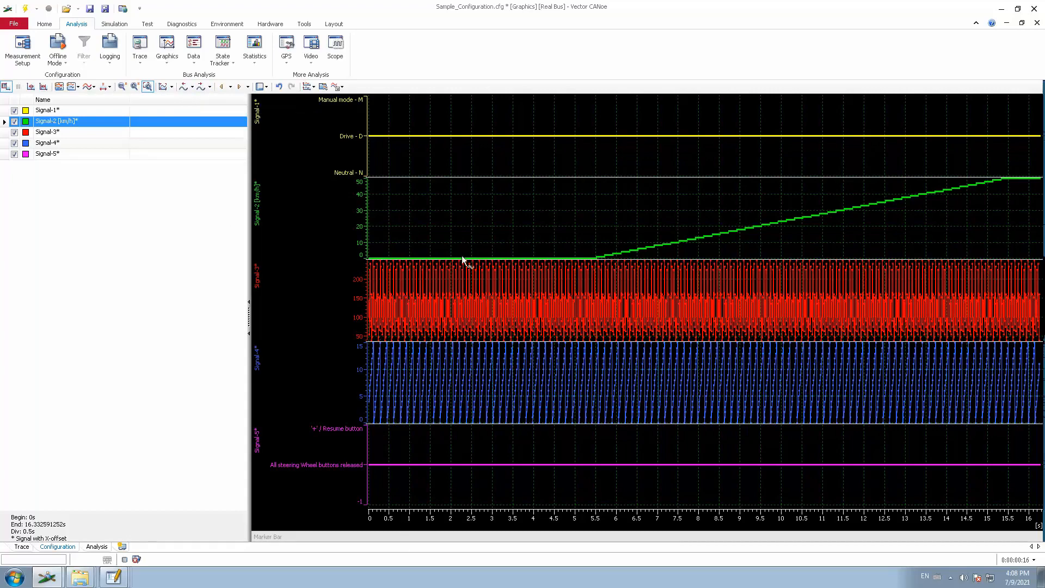
Step: Move all signals left along the time axis in several small steps
{"action": "left_click", "coordinate": [185, 92]}
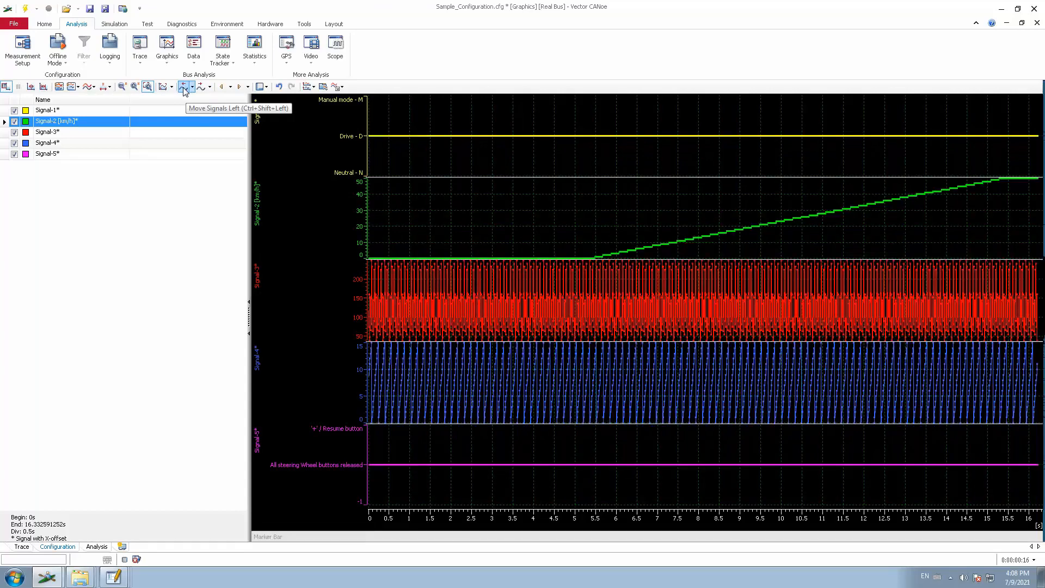
{"action": "left_click", "coordinate": [185, 92]}
{"action": "left_click", "coordinate": [185, 92]}
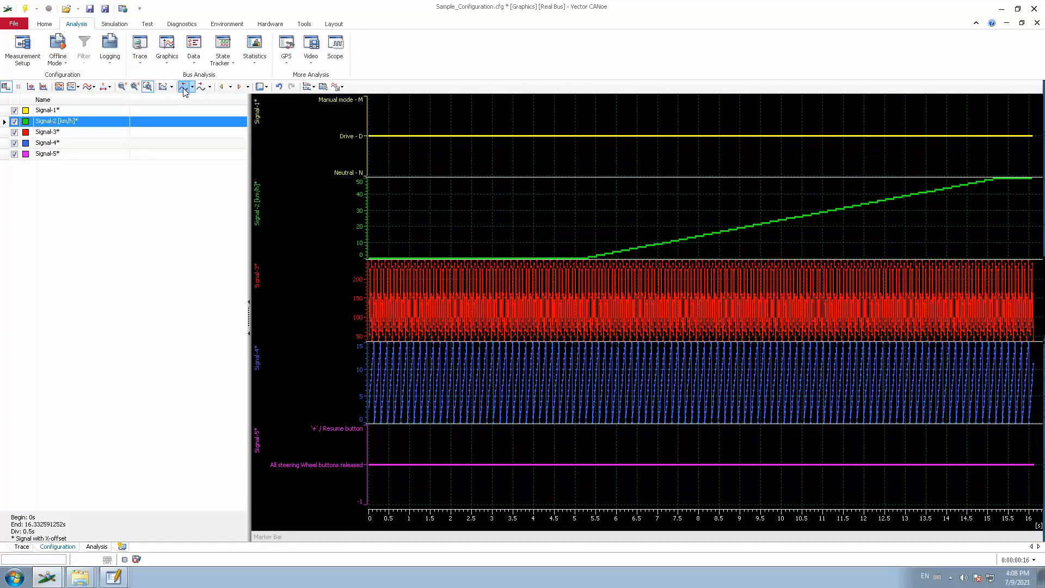
{"action": "left_click", "coordinate": [185, 92]}
{"action": "left_click", "coordinate": [185, 92]}
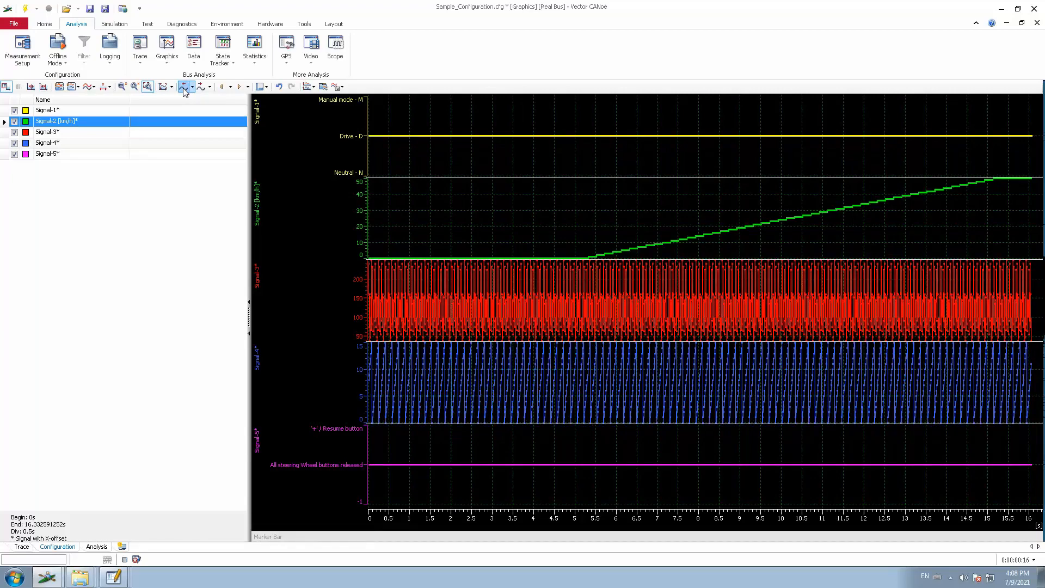
{"action": "left_click", "coordinate": [187, 92]}
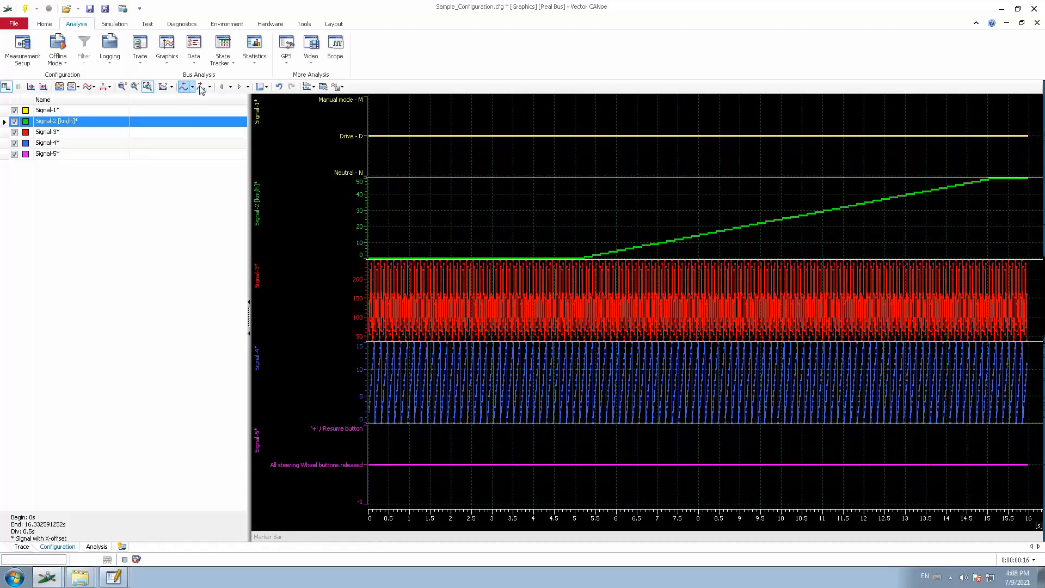
Step: Move all signals right along the time axis in several small steps
{"action": "left_click", "coordinate": [201, 88]}
{"action": "left_click", "coordinate": [201, 88]}
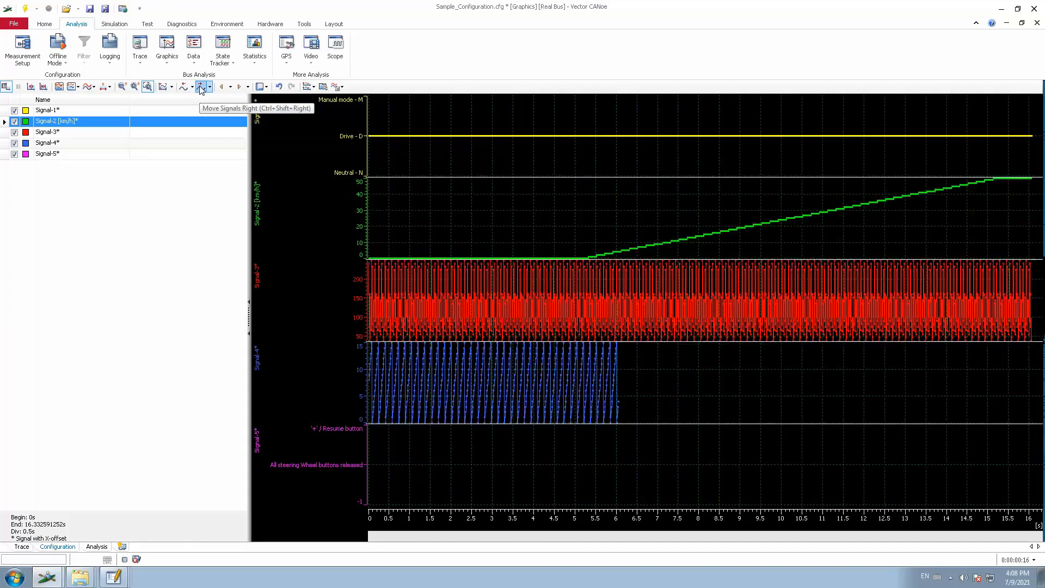
{"action": "left_click", "coordinate": [201, 89]}
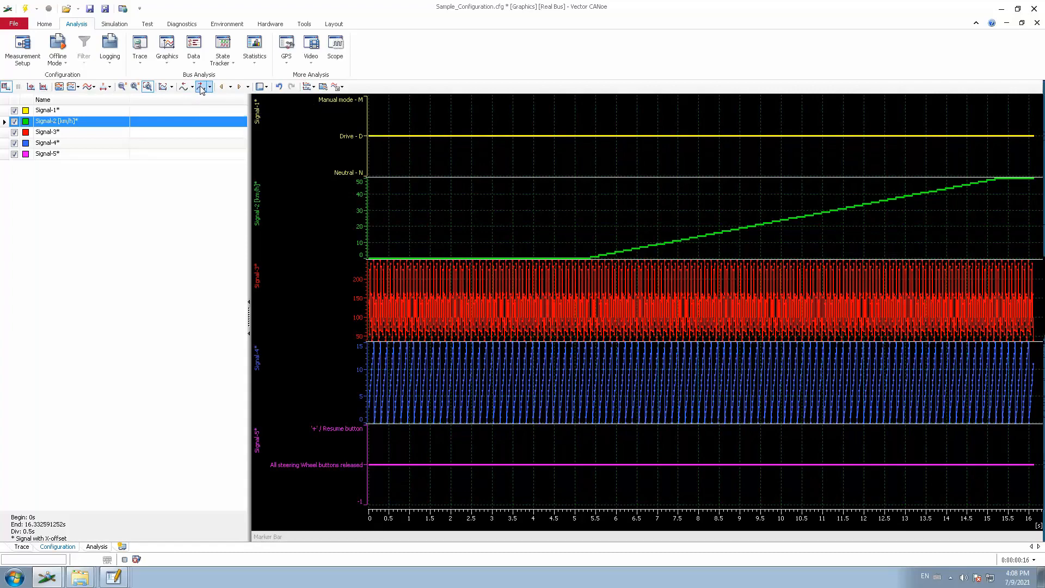
{"action": "left_click", "coordinate": [201, 89]}
{"action": "left_click", "coordinate": [201, 89]}
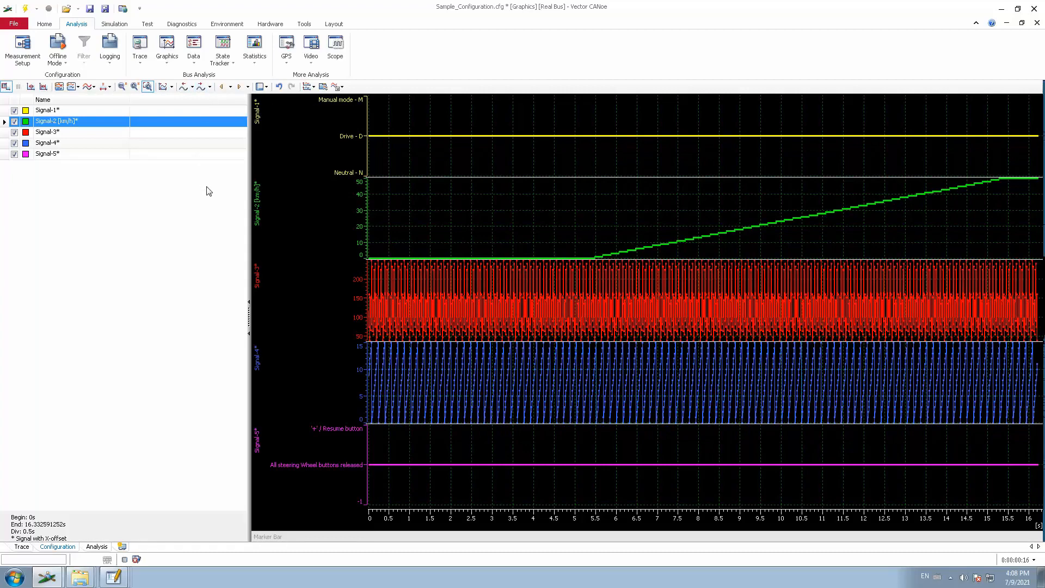
Step: Scroll the time axis right twice to the range from about 3.3 s to 19.6 s
{"action": "left_click", "coordinate": [240, 87]}
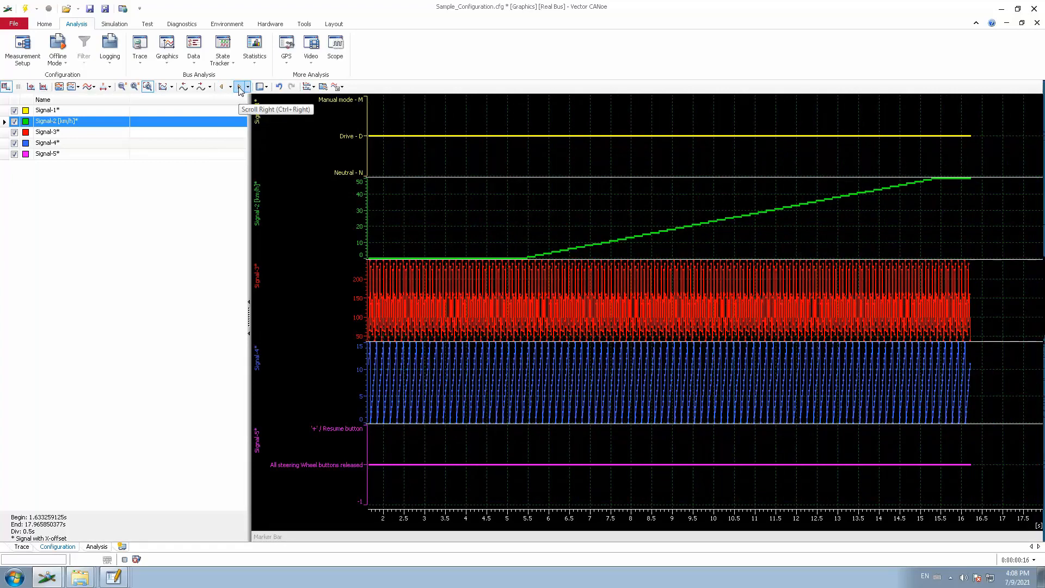
{"action": "left_click", "coordinate": [240, 88]}
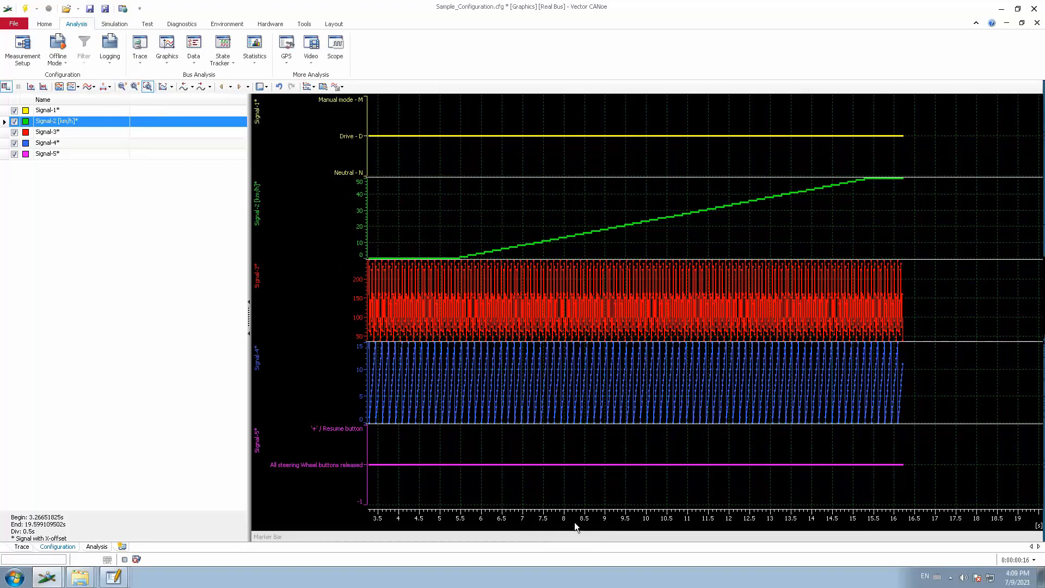
{"action": "mouse_move", "coordinate": [573, 521]}
{"action": "left_mouse_down"}
{"action": "mouse_move", "coordinate": [632, 522]}
{"action": "mouse_move", "coordinate": [572, 518]}
{"action": "left_mouse_up"}
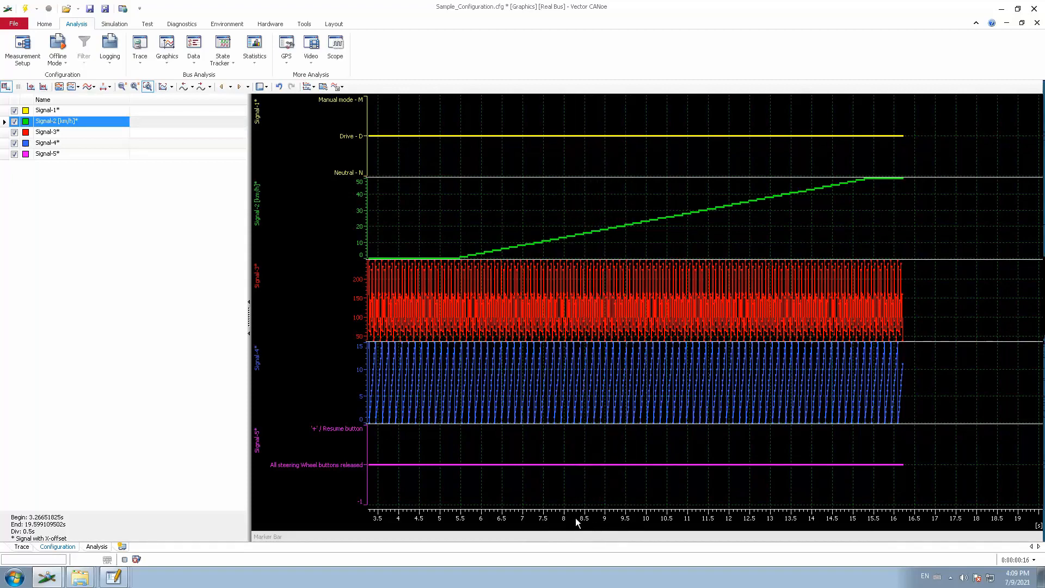
Step: Scroll the time axis left twice to the range from 0 s to about 16.3 s
{"action": "left_click", "coordinate": [222, 87]}
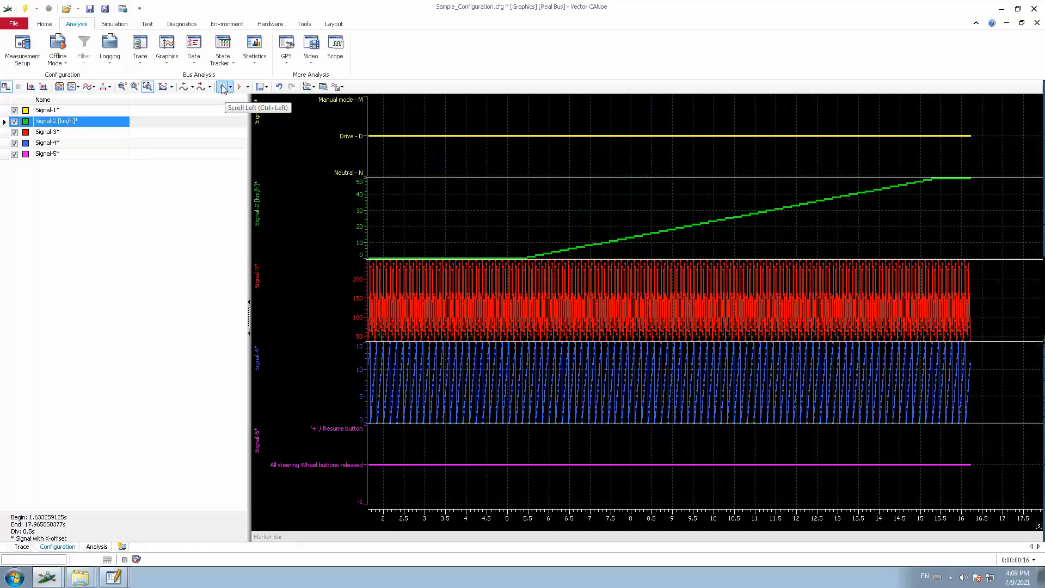
{"action": "left_click", "coordinate": [222, 86]}
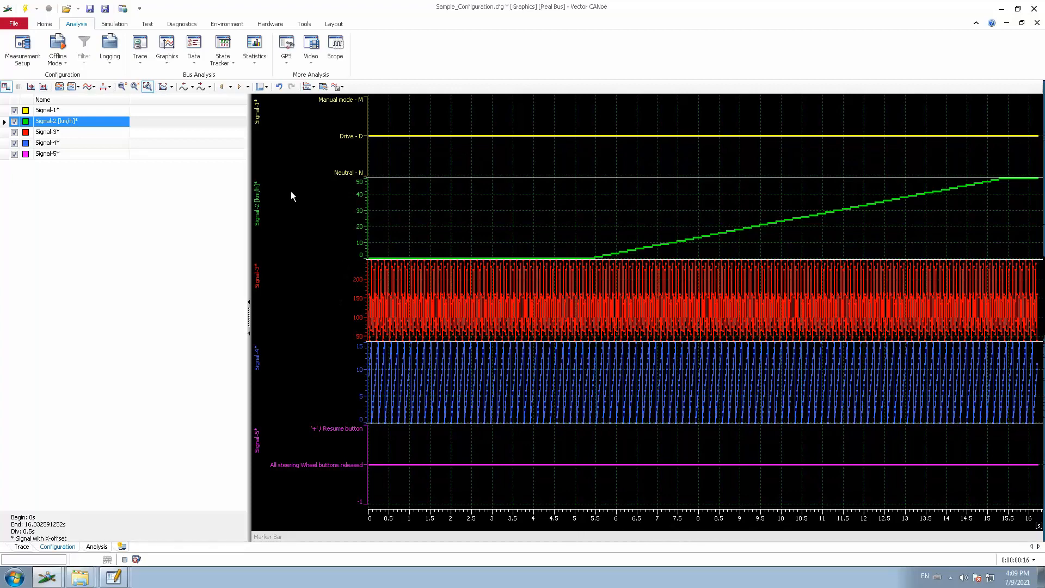
Step: Switch the backward scroll function to Scroll Down and scroll the graph view down in several small steps
{"action": "left_click", "coordinate": [231, 89]}
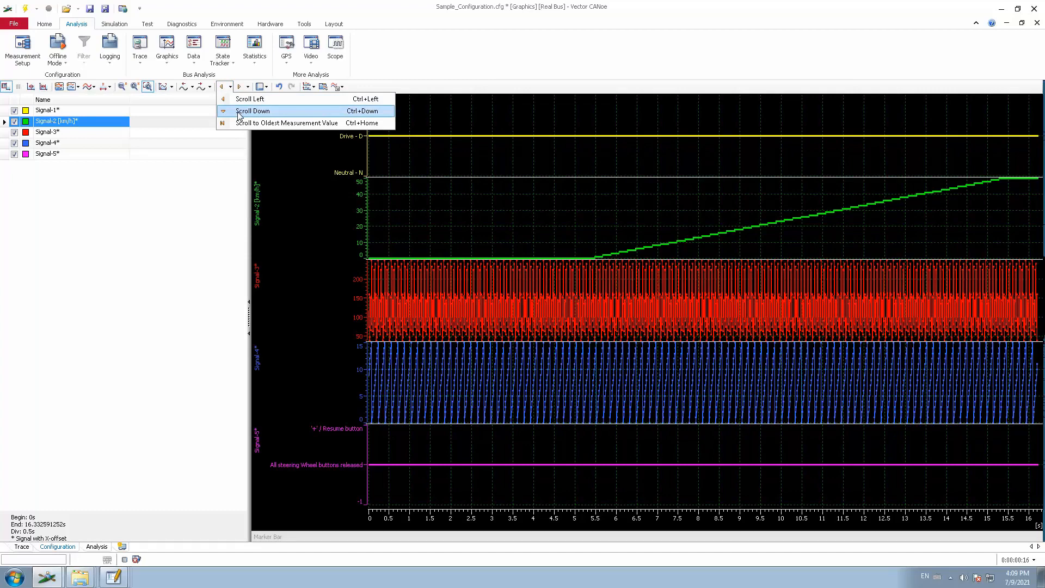
{"action": "left_click", "coordinate": [239, 112]}
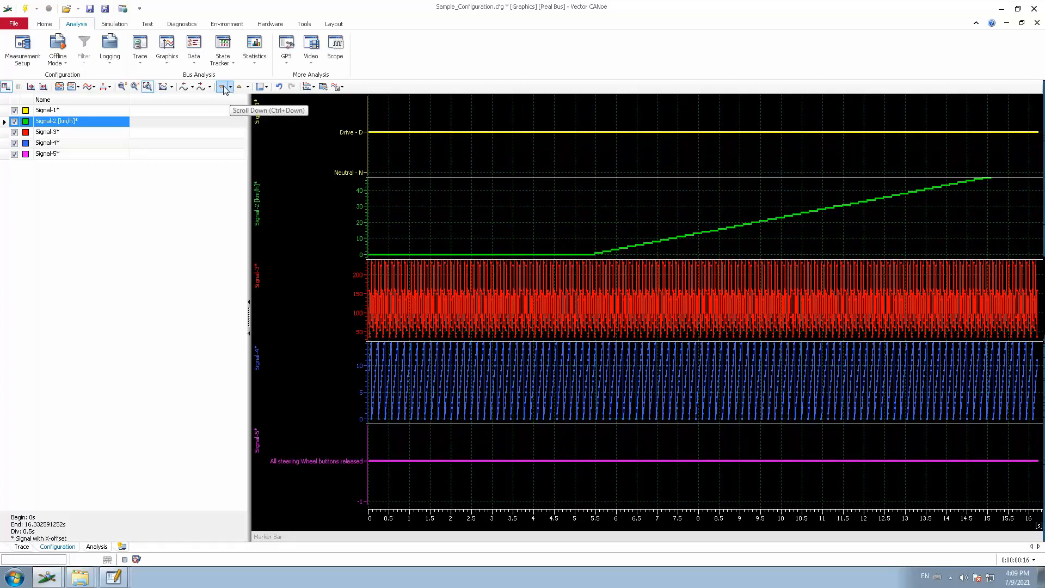
{"action": "left_click", "coordinate": [224, 89]}
{"action": "left_click", "coordinate": [224, 88]}
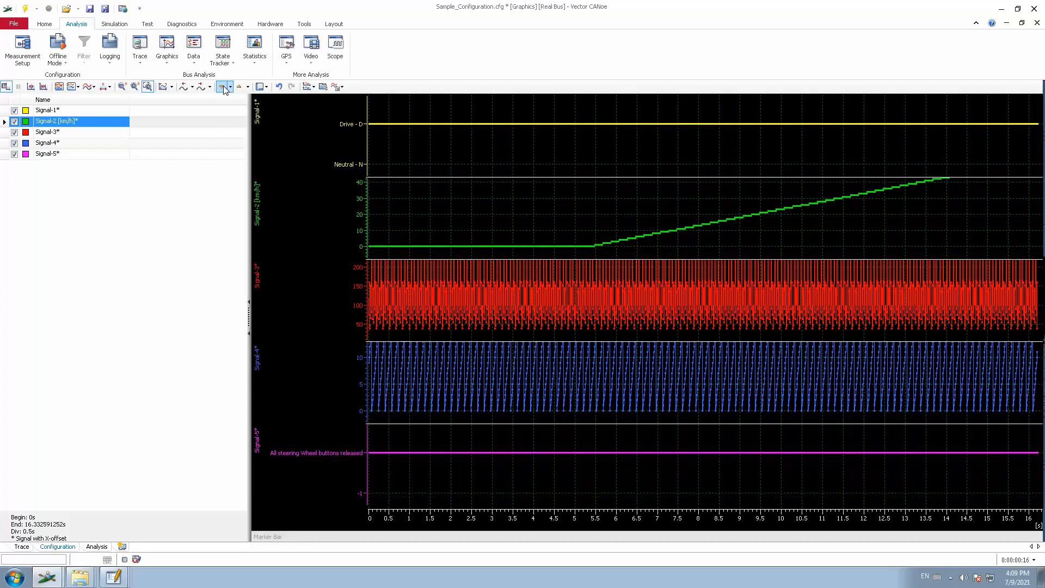
{"action": "left_click", "coordinate": [223, 89]}
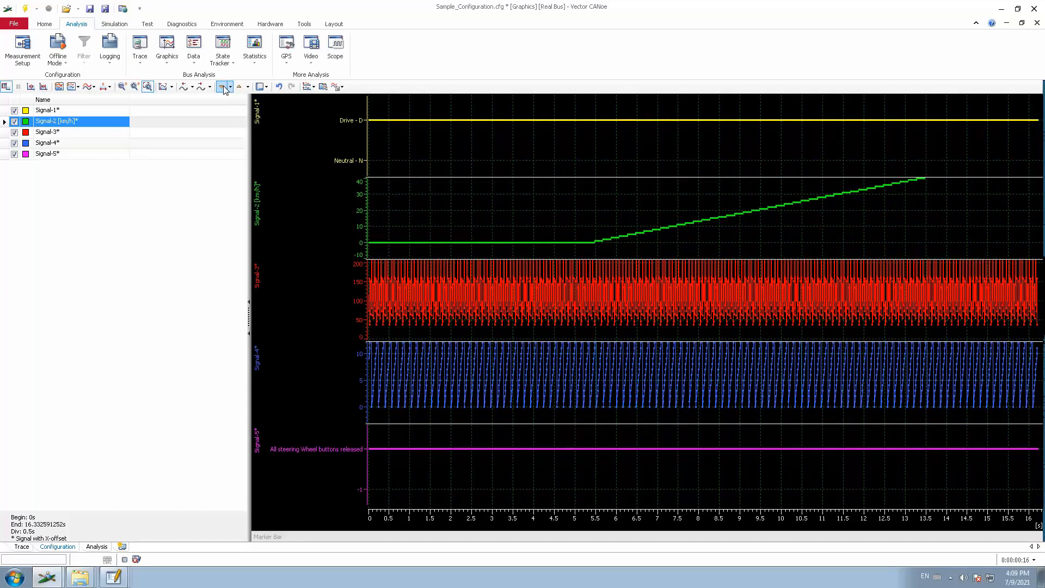
{"action": "left_click", "coordinate": [224, 89]}
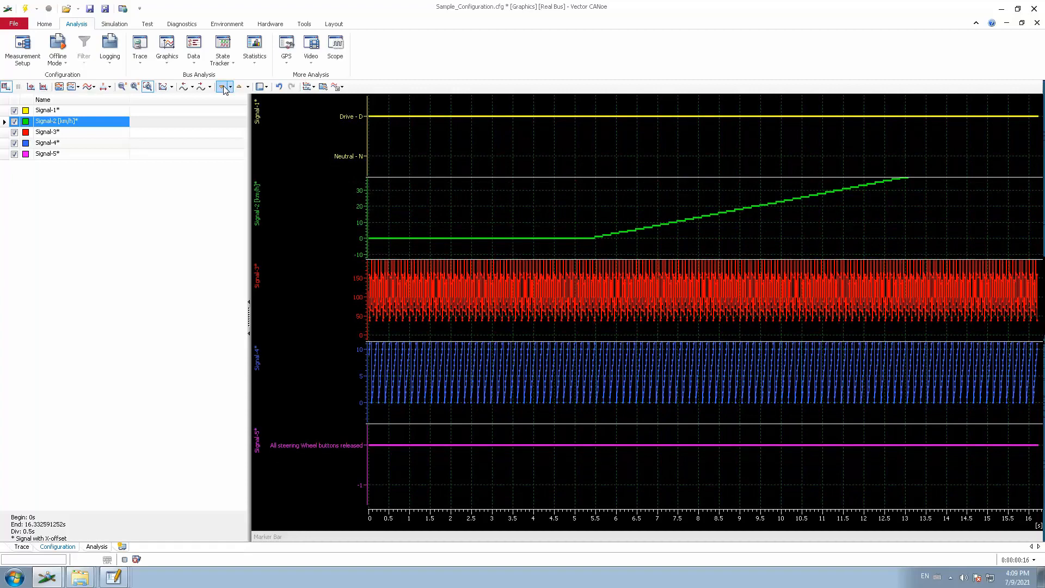
{"action": "left_click", "coordinate": [224, 89]}
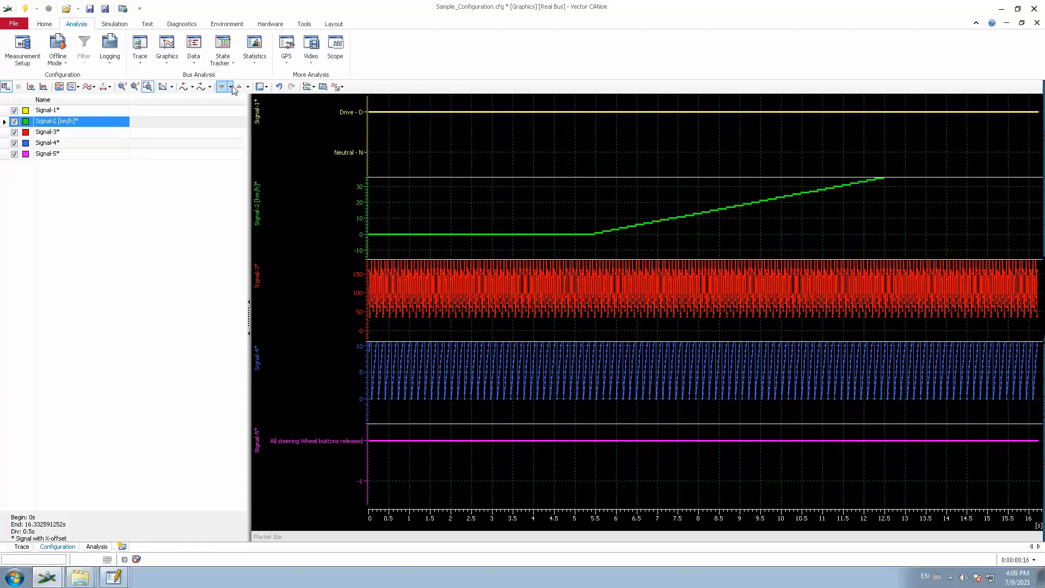
Step: Scroll the graph view up in five small steps along the value axes
{"action": "left_click", "coordinate": [240, 87]}
{"action": "left_click", "coordinate": [239, 87]}
{"action": "left_click", "coordinate": [240, 87]}
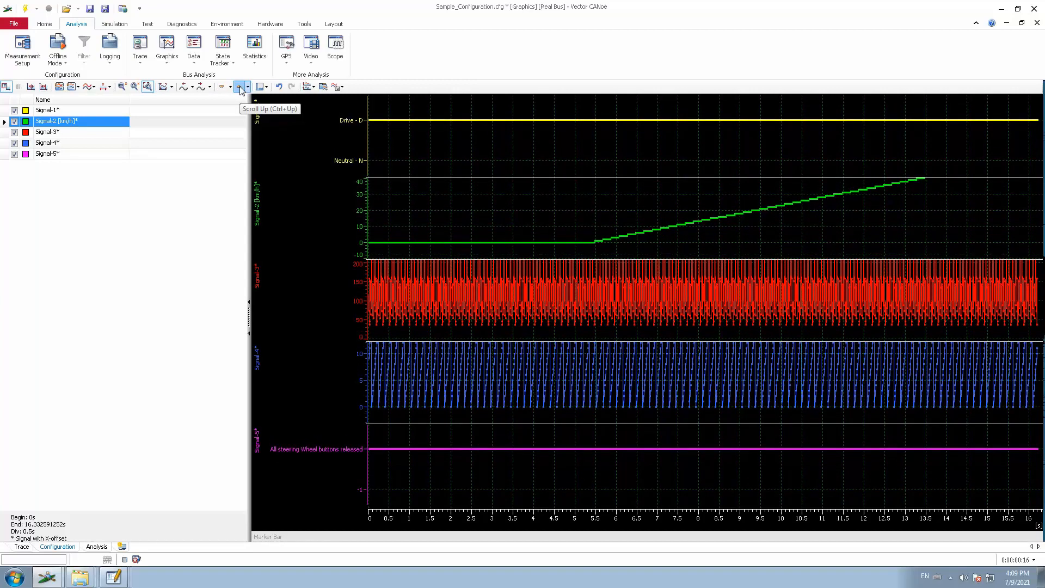
{"action": "left_click", "coordinate": [239, 87]}
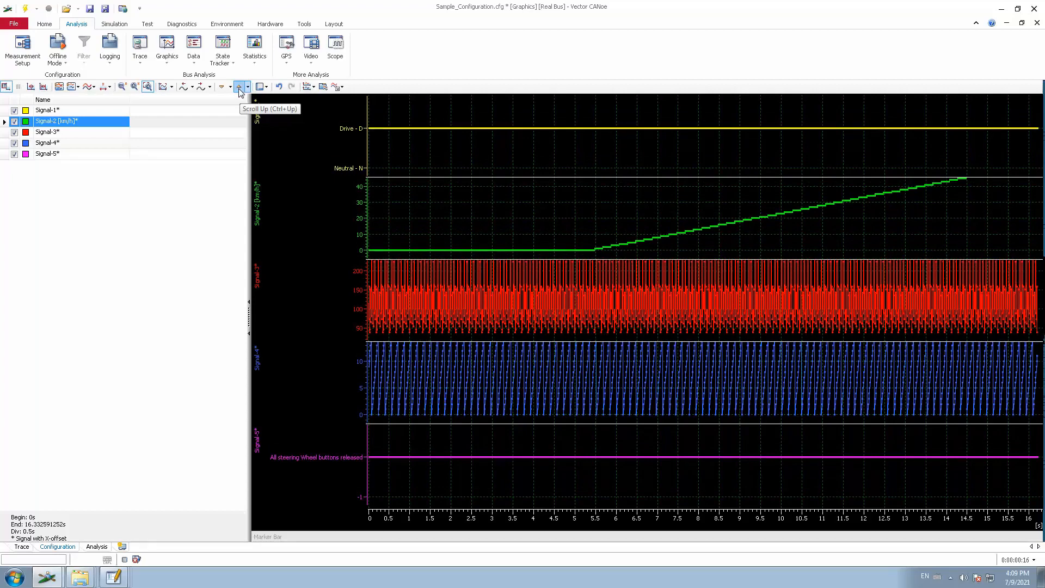
{"action": "left_click", "coordinate": [240, 88]}
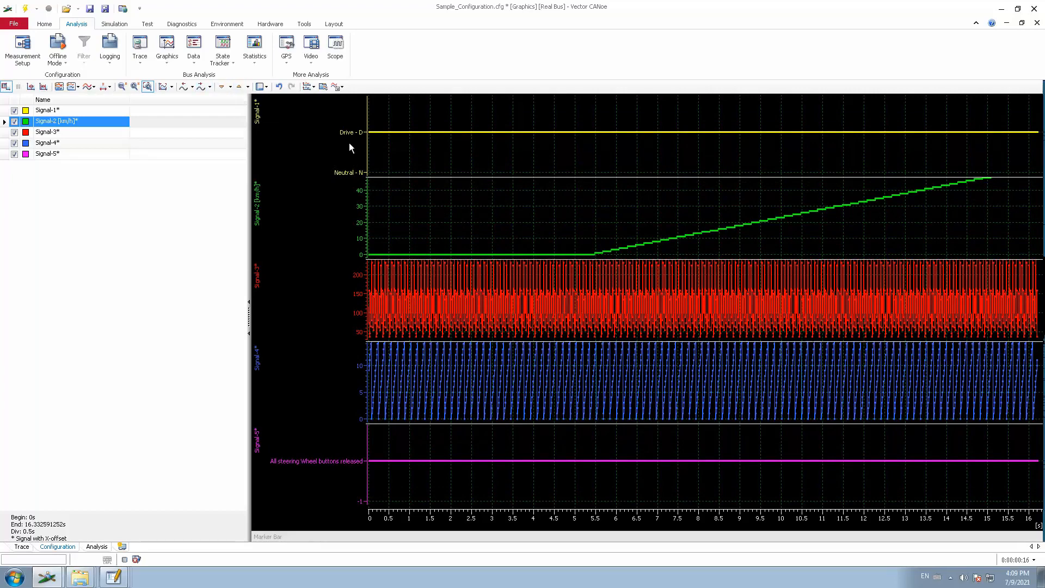
Step: Scroll the graph to the oldest measurement value and then to the newest one
{"action": "left_click", "coordinate": [230, 86]}
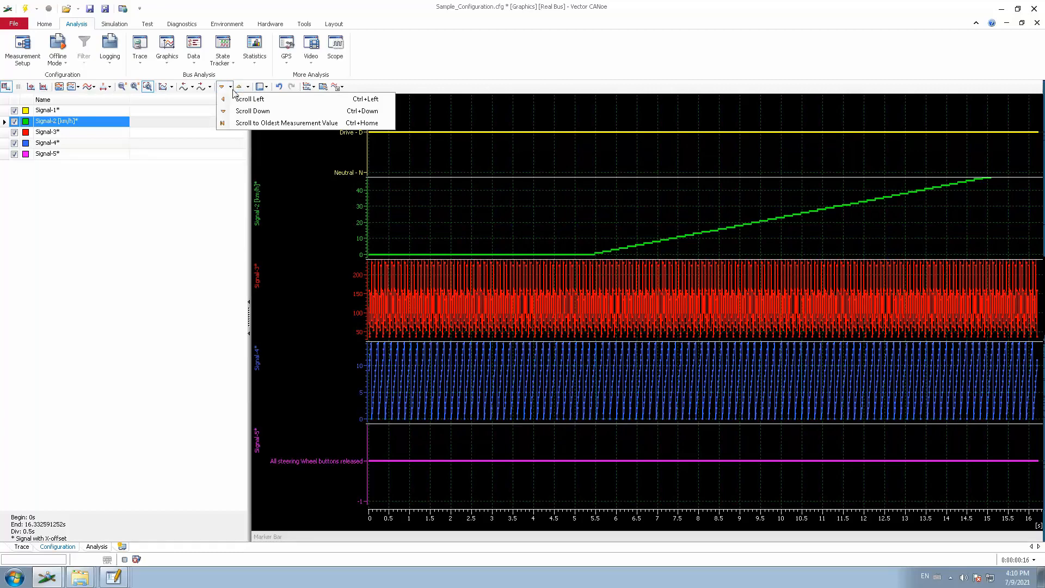
{"action": "left_click", "coordinate": [241, 124]}
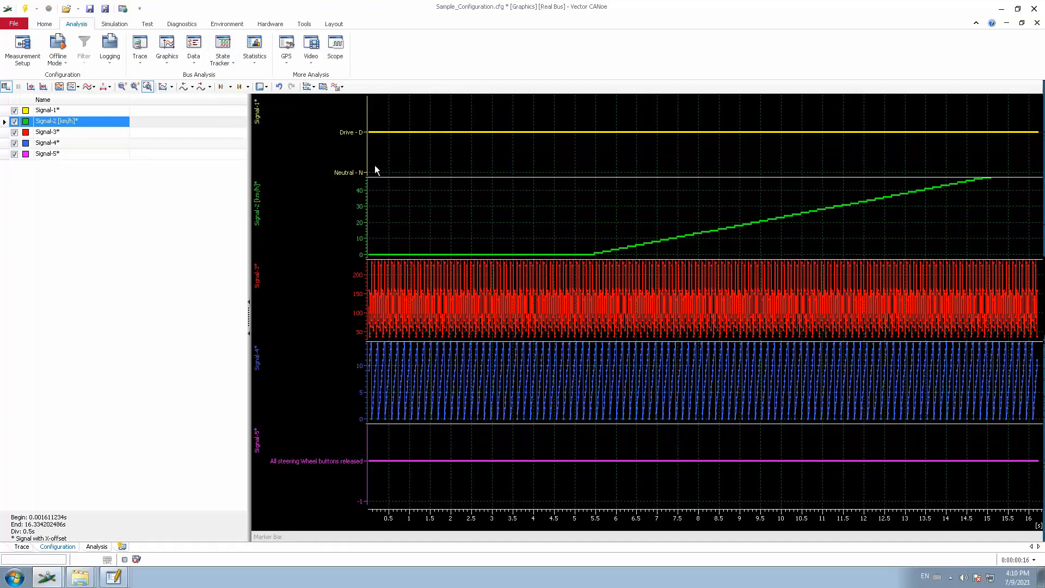
{"action": "left_click", "coordinate": [240, 87]}
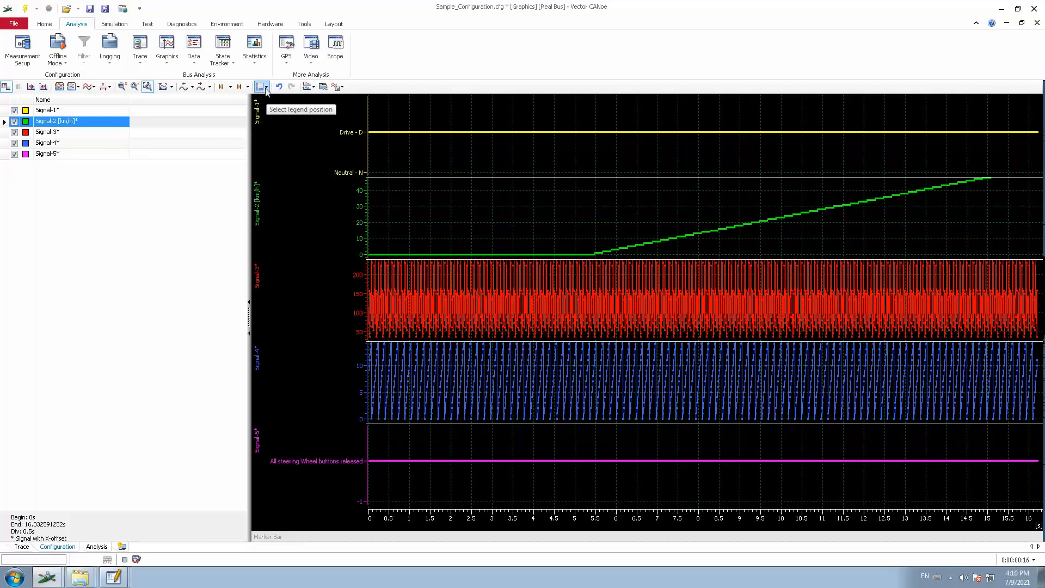
Step: Hide the signal legend, show it again, and set its position to Legend Left
{"action": "left_click", "coordinate": [5, 87]}
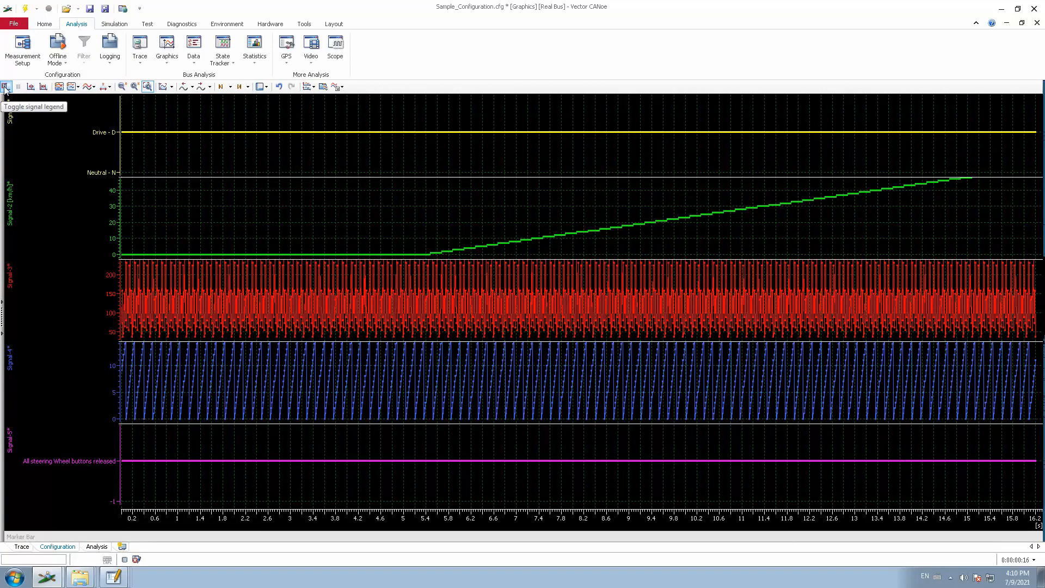
{"action": "left_click", "coordinate": [5, 87]}
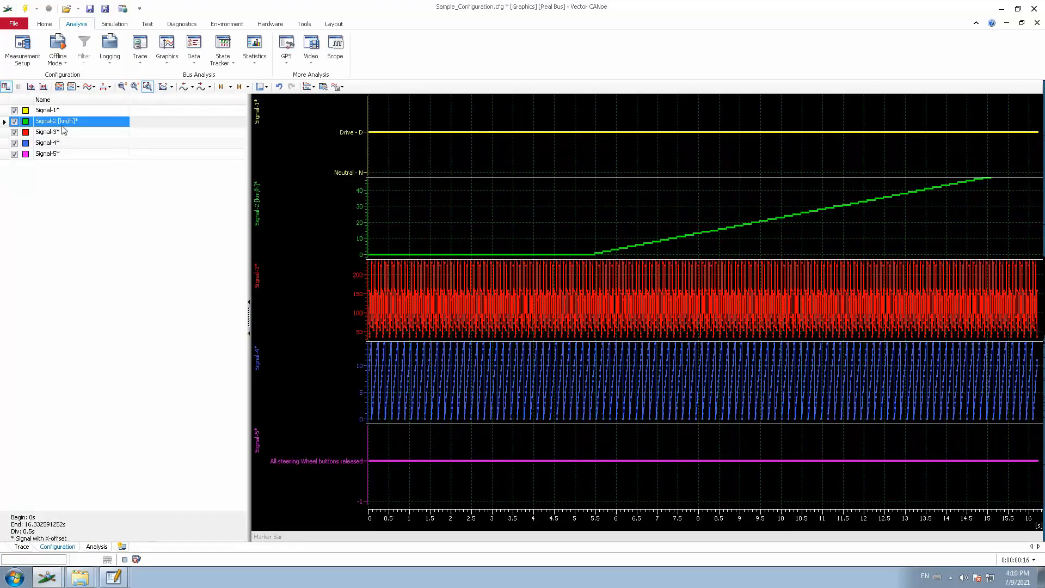
{"action": "left_click", "coordinate": [267, 88]}
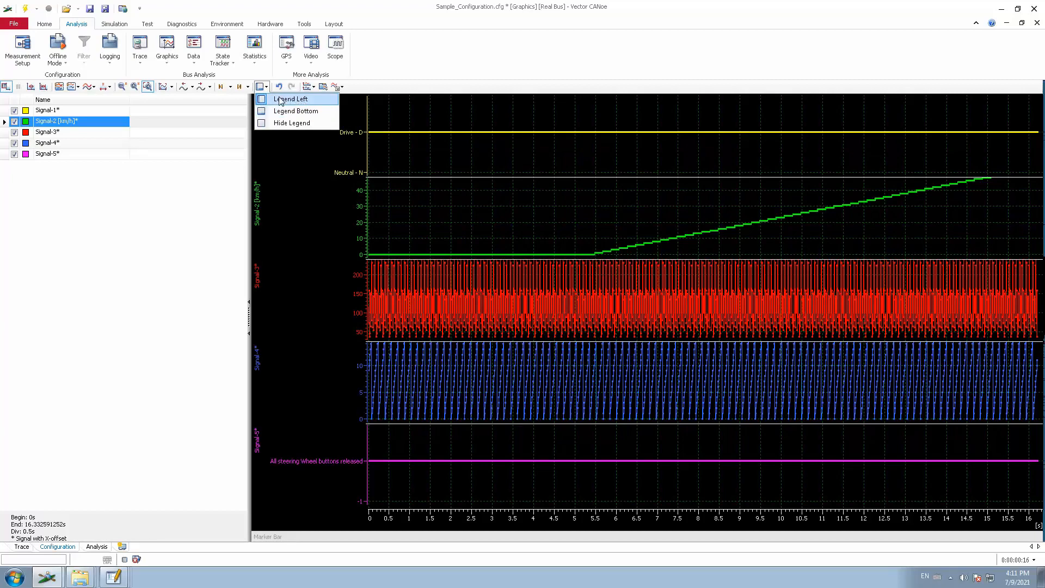
{"action": "left_click", "coordinate": [277, 99]}
Step: Change the legend position to Legend Bottom, then to Hide Legend, and toggle the signal legend on and off
{"action": "left_click", "coordinate": [266, 87]}
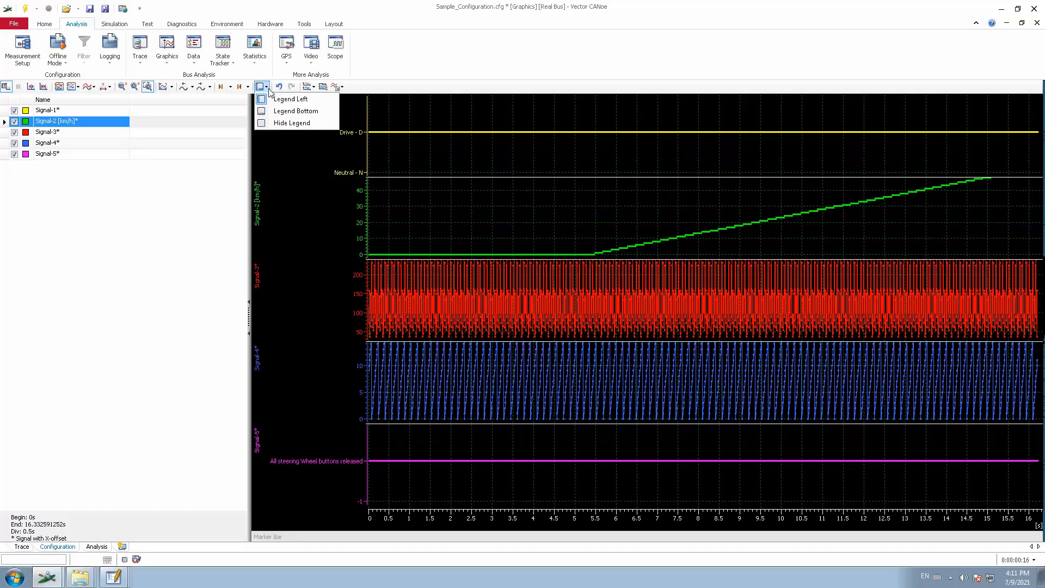
{"action": "left_click", "coordinate": [285, 112]}
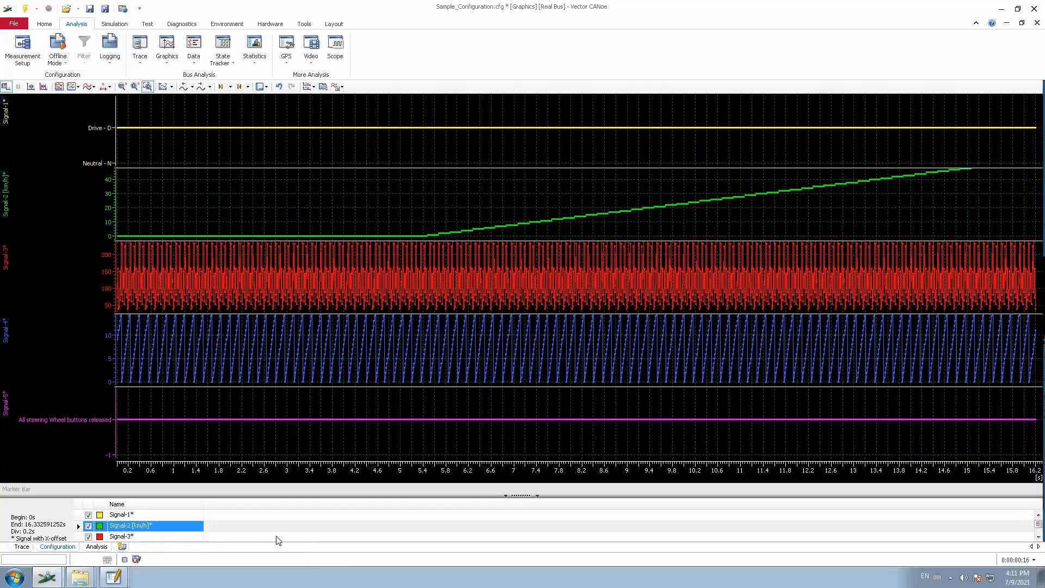
{"action": "left_click", "coordinate": [266, 89]}
{"action": "left_click", "coordinate": [281, 124]}
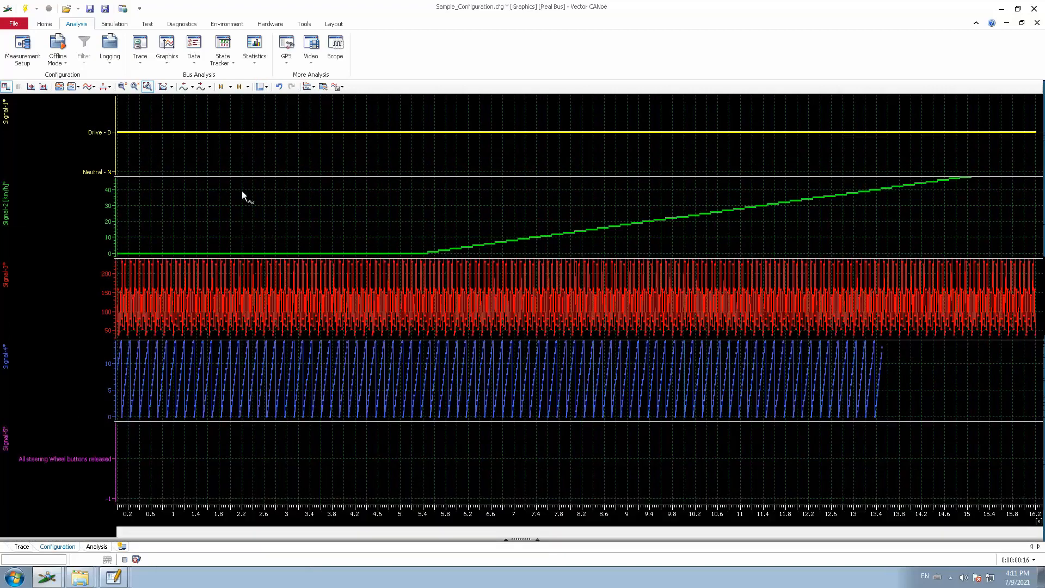
{"action": "left_click", "coordinate": [6, 87]}
{"action": "left_click", "coordinate": [6, 87]}
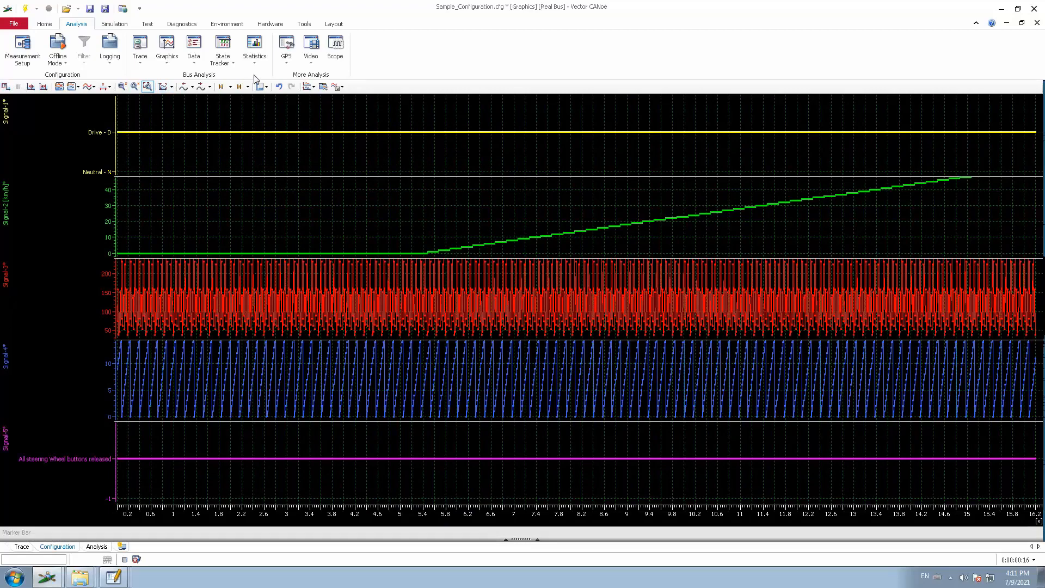
Step: Bring the hidden signal legend back by setting its position to Legend Left
{"action": "left_click", "coordinate": [267, 87]}
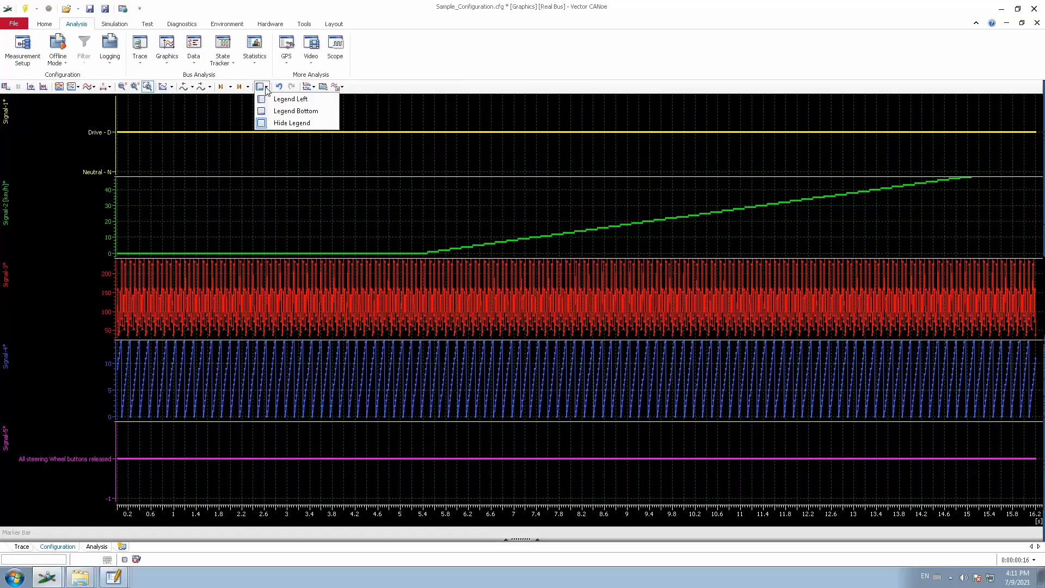
{"action": "left_click", "coordinate": [281, 104]}
{"action": "left_click", "coordinate": [267, 89]}
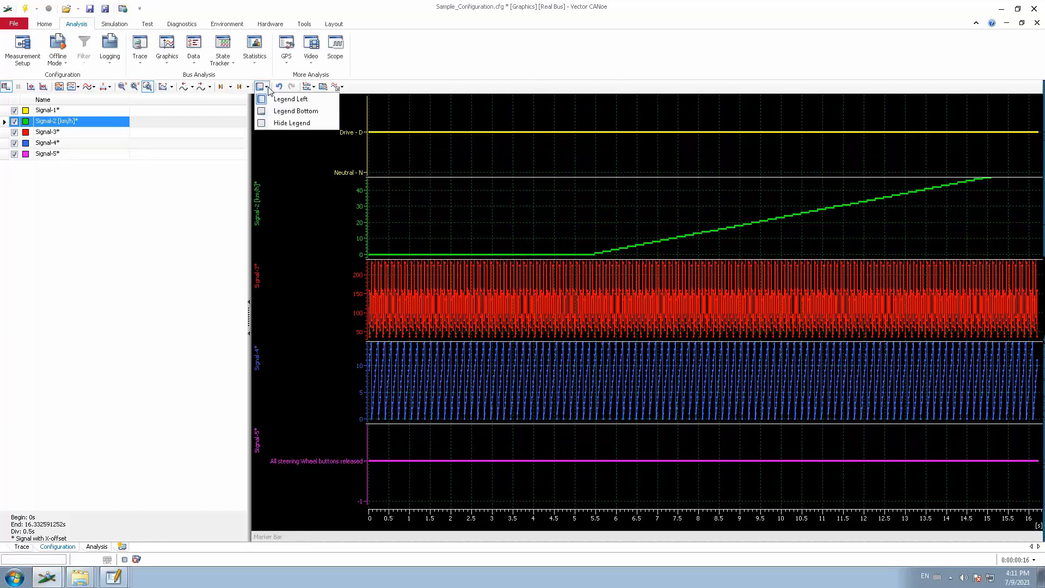
{"action": "left_click", "coordinate": [211, 196]}
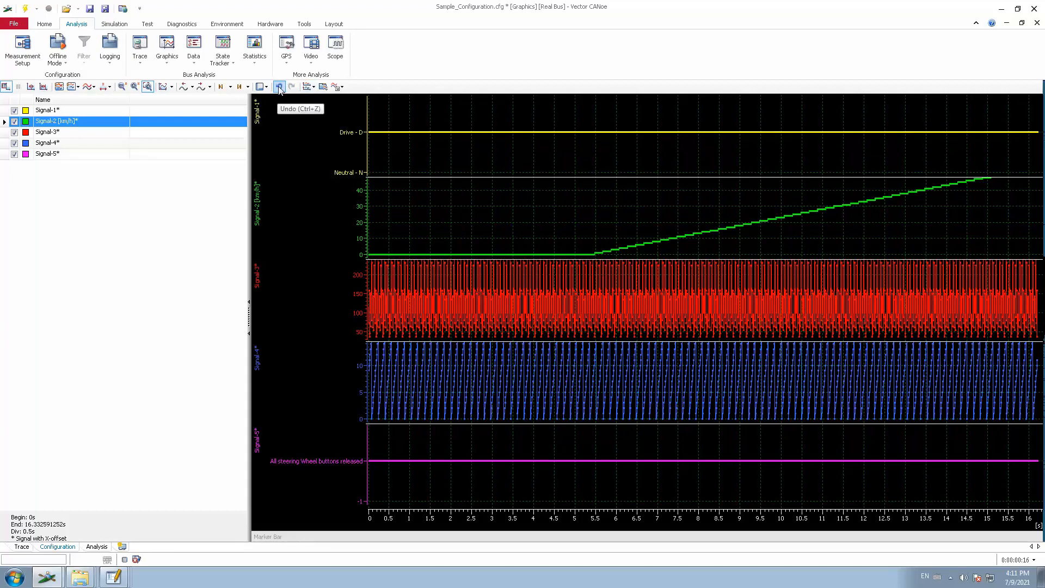
Step: Change the Y-axis view to Show Y-Axis of Selected Signal and select Signal-1 in the legend
{"action": "left_click", "coordinate": [314, 89]}
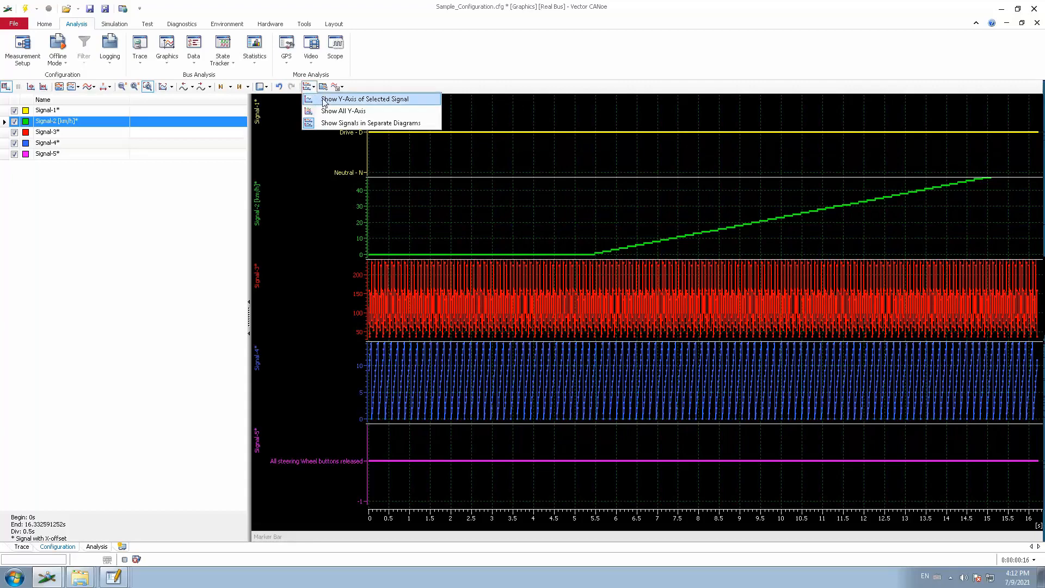
{"action": "left_click", "coordinate": [363, 100]}
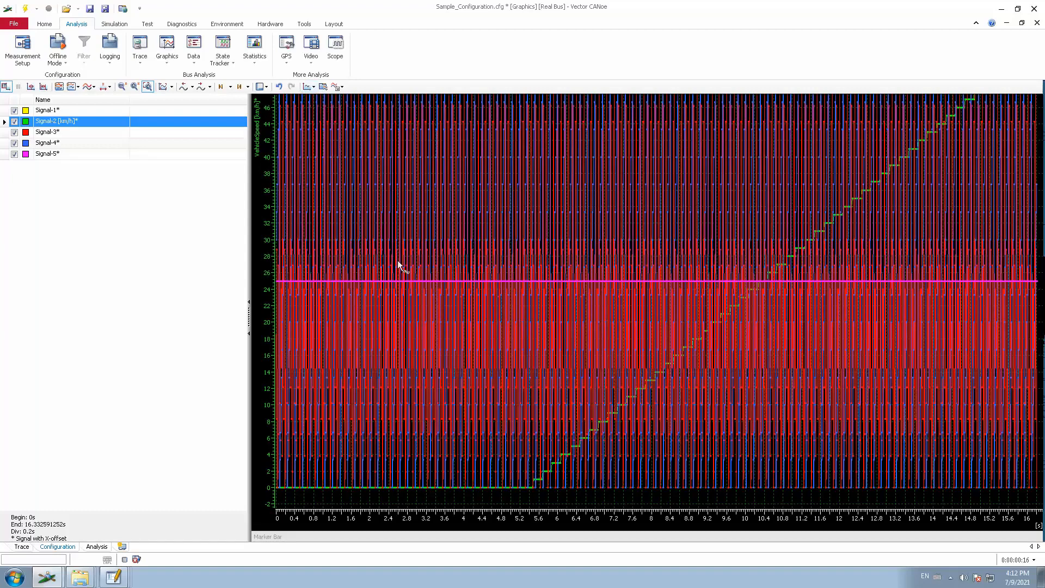
{"action": "left_click", "coordinate": [40, 111]}
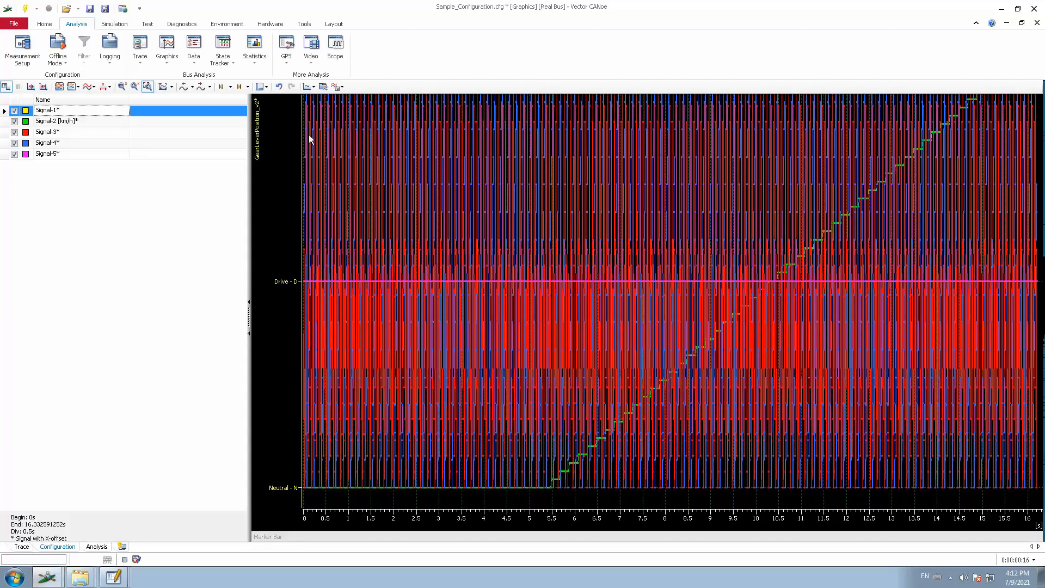
Step: Change the Y-axis view to Show All Y-Axis, then to Show Signals in Separate Diagrams
{"action": "left_click", "coordinate": [314, 87]}
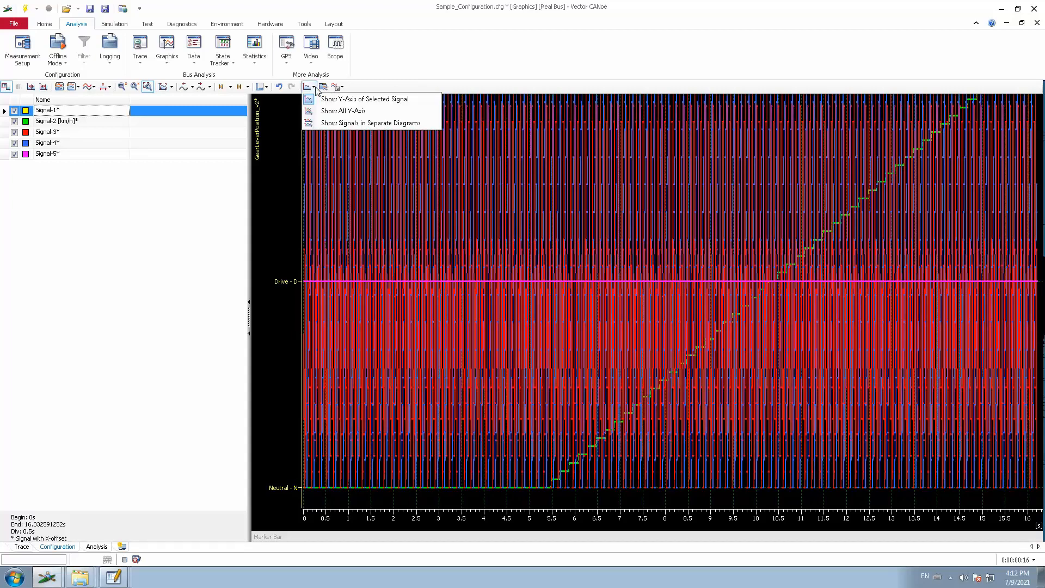
{"action": "left_click", "coordinate": [336, 111]}
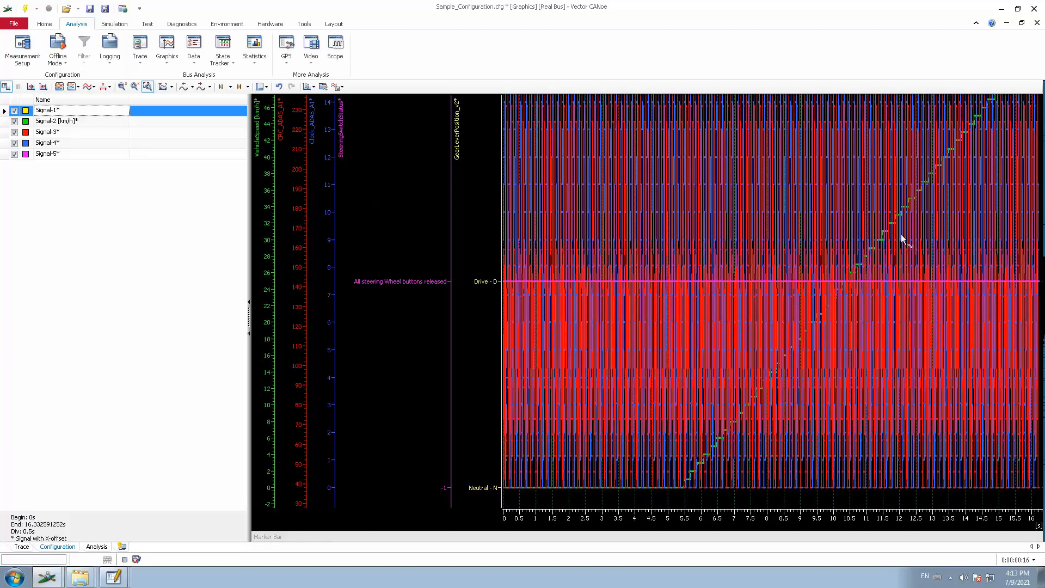
{"action": "left_click", "coordinate": [309, 87]}
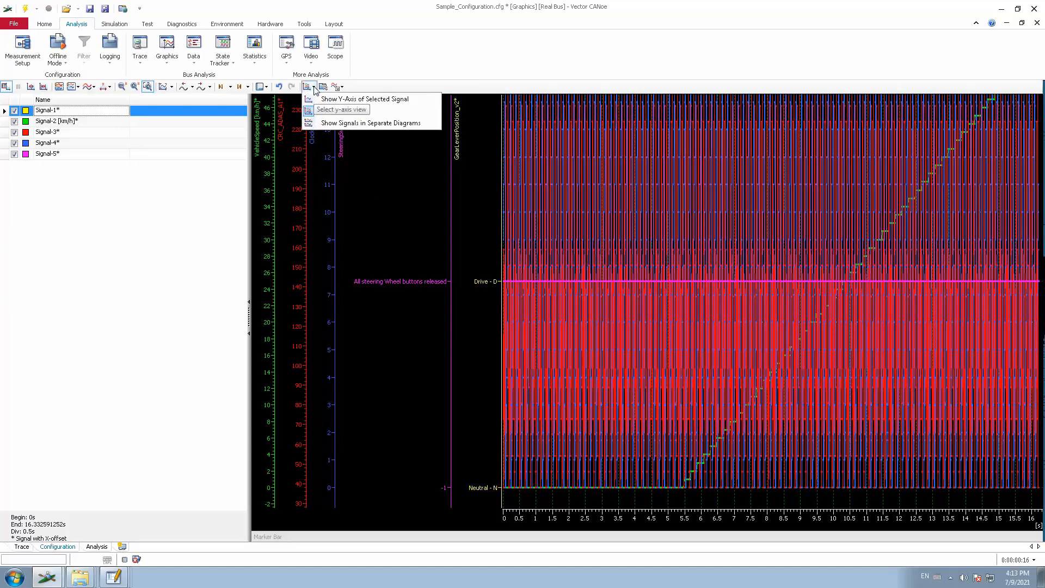
{"action": "left_click", "coordinate": [347, 124]}
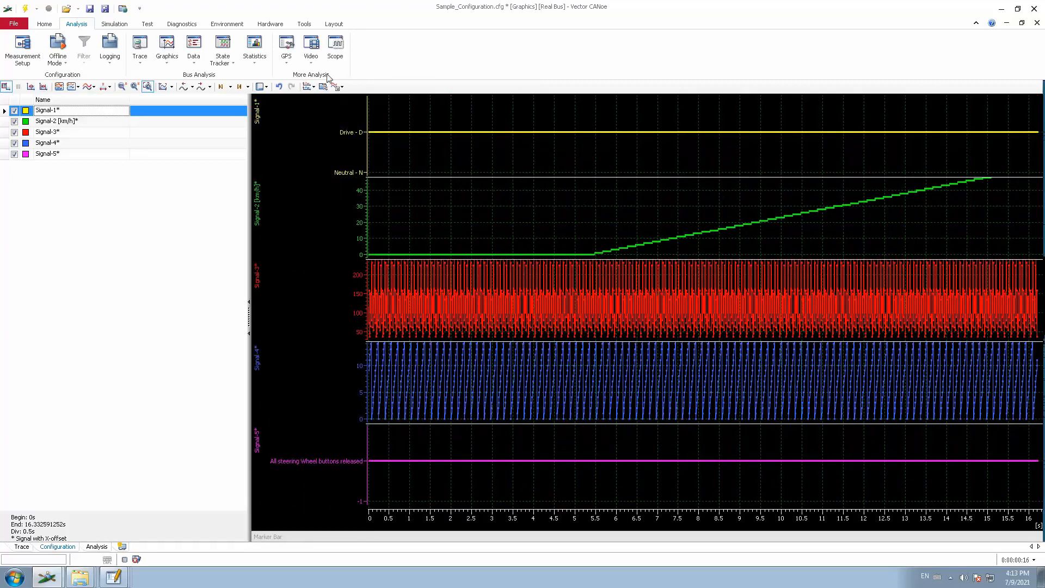
{"action": "left_click", "coordinate": [314, 87]}
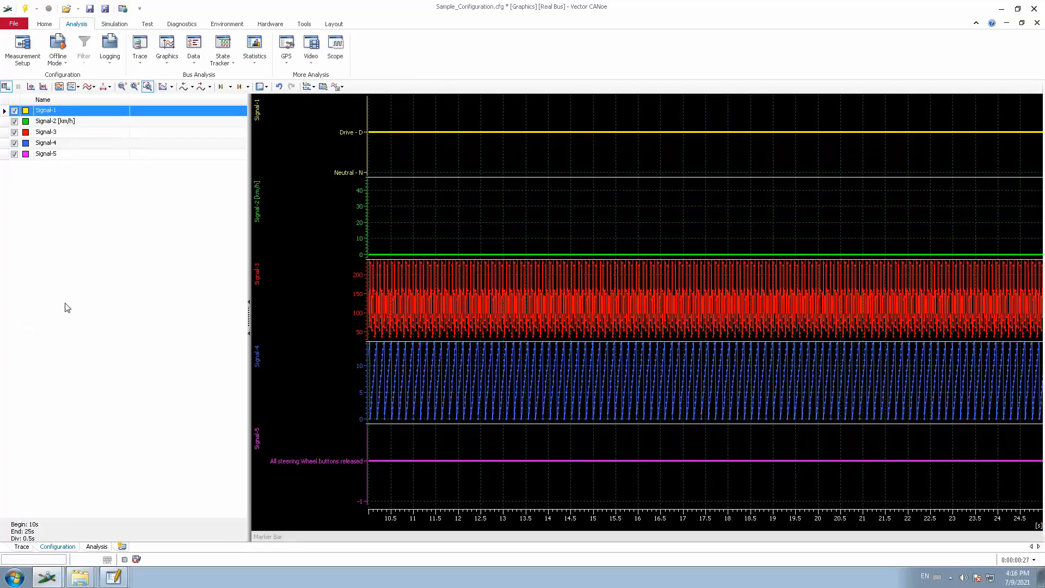
Step: Toggle the grid off and back on in the signal diagrams
{"action": "key", "text": "alt"}
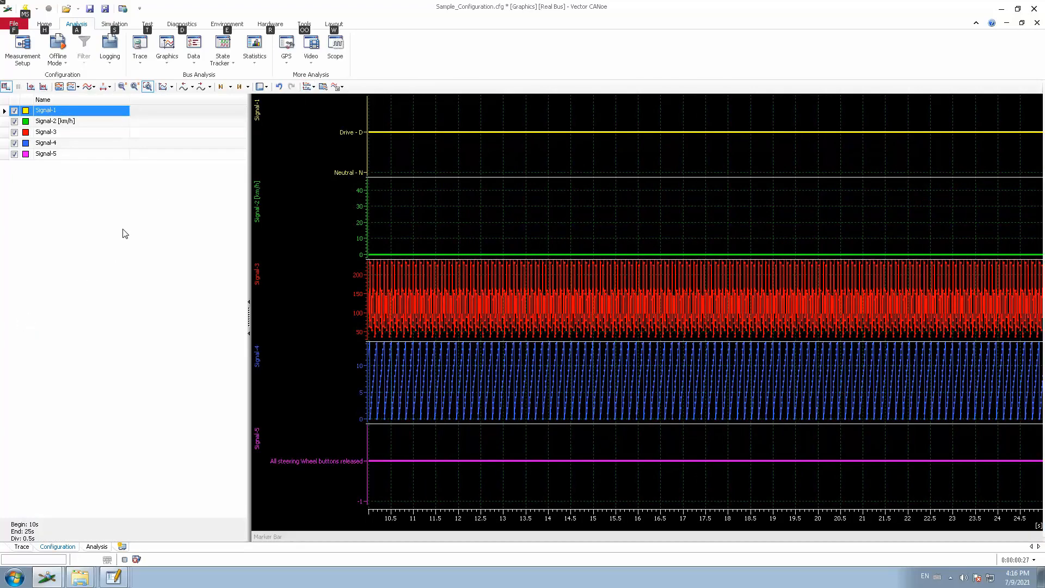
{"action": "key", "text": "alt"}
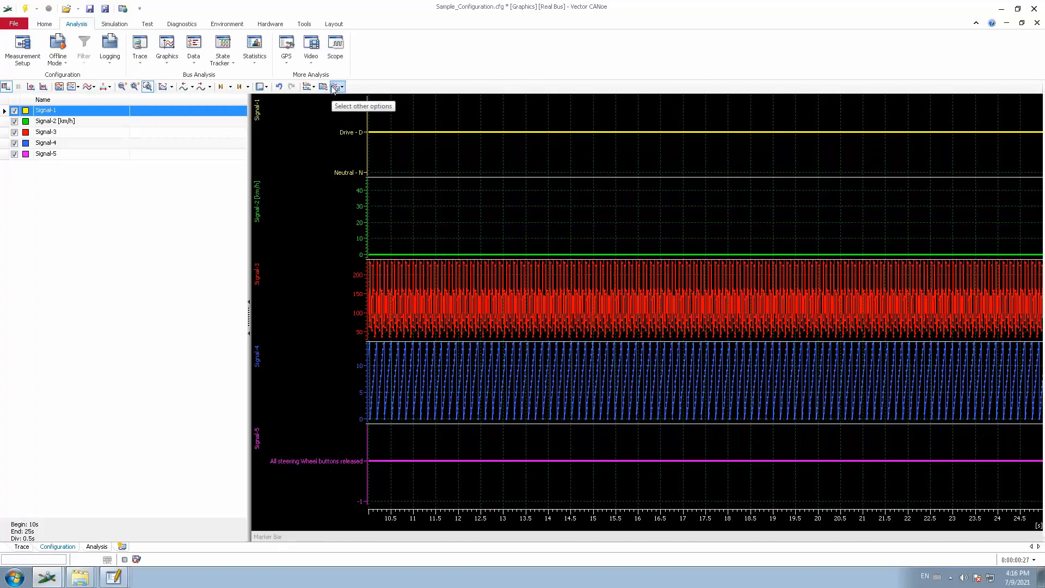
{"action": "left_click", "coordinate": [342, 88]}
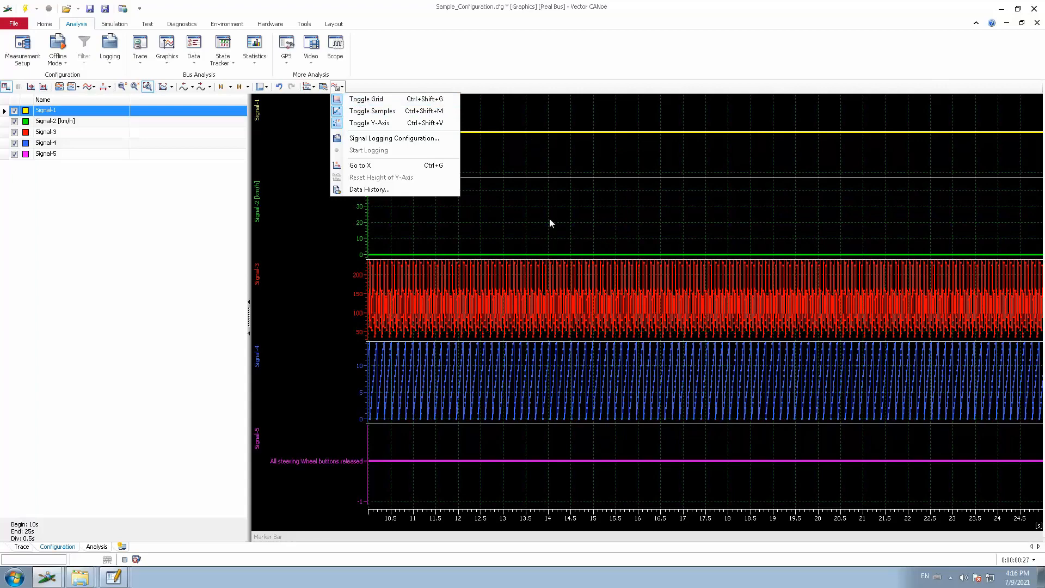
{"action": "left_click", "coordinate": [372, 102]}
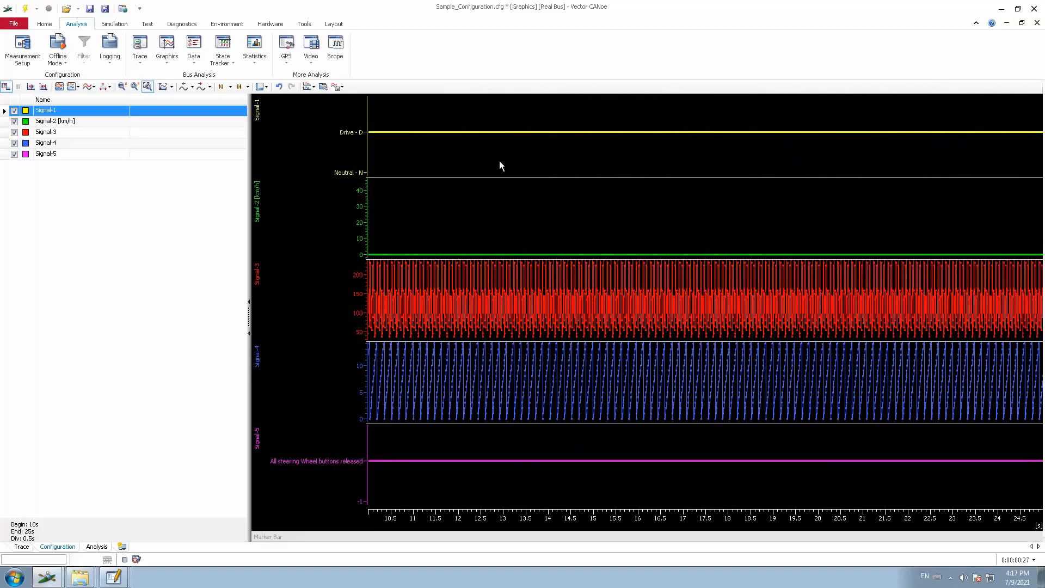
{"action": "left_click", "coordinate": [342, 86]}
{"action": "left_click", "coordinate": [371, 102]}
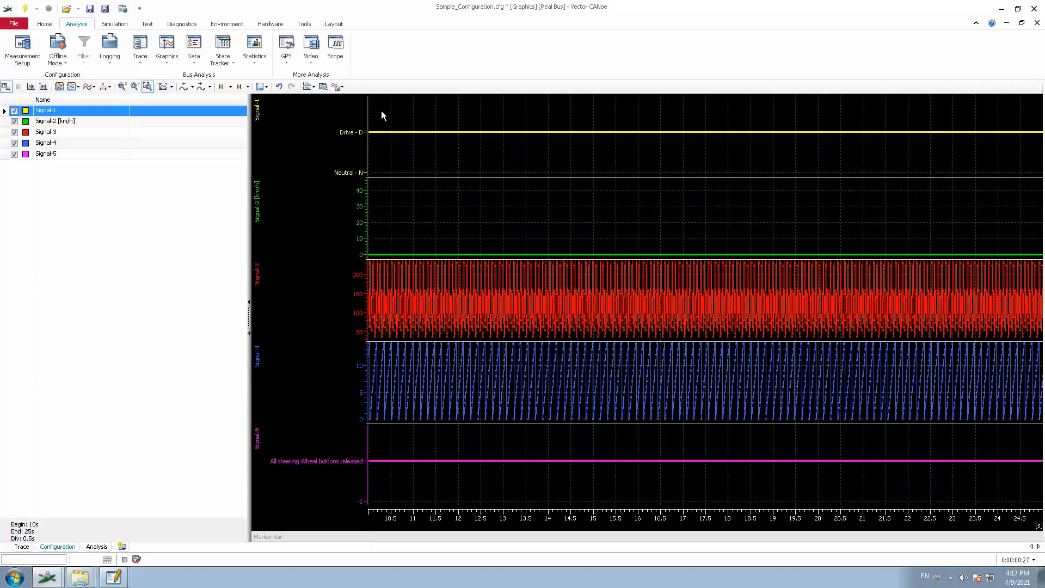
Step: Zoom the diagrams in to the time range from about 13.92 s to 14.76 s
{"action": "left_click", "coordinate": [341, 87]}
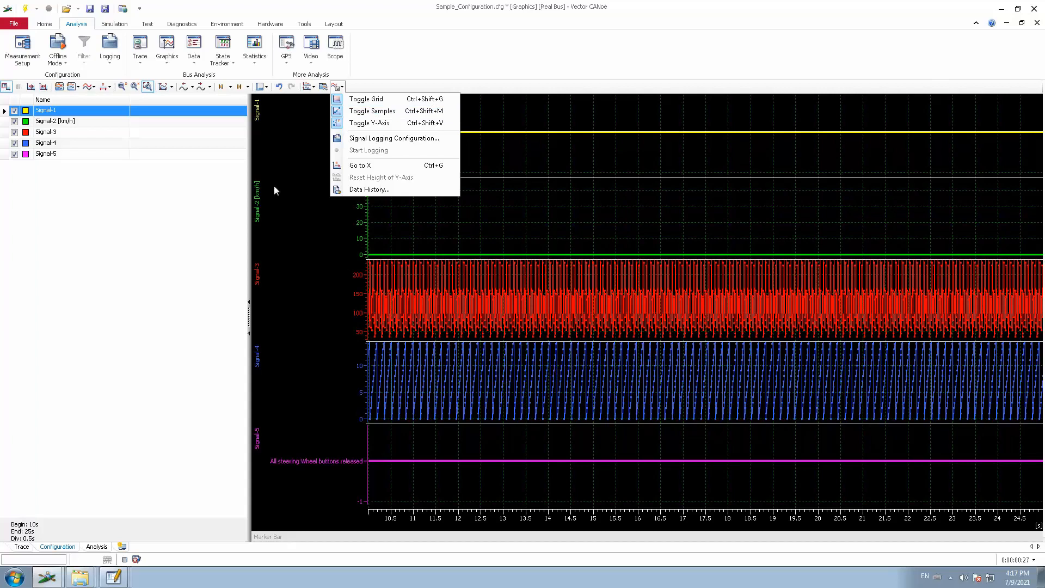
{"action": "left_click", "coordinate": [131, 213]}
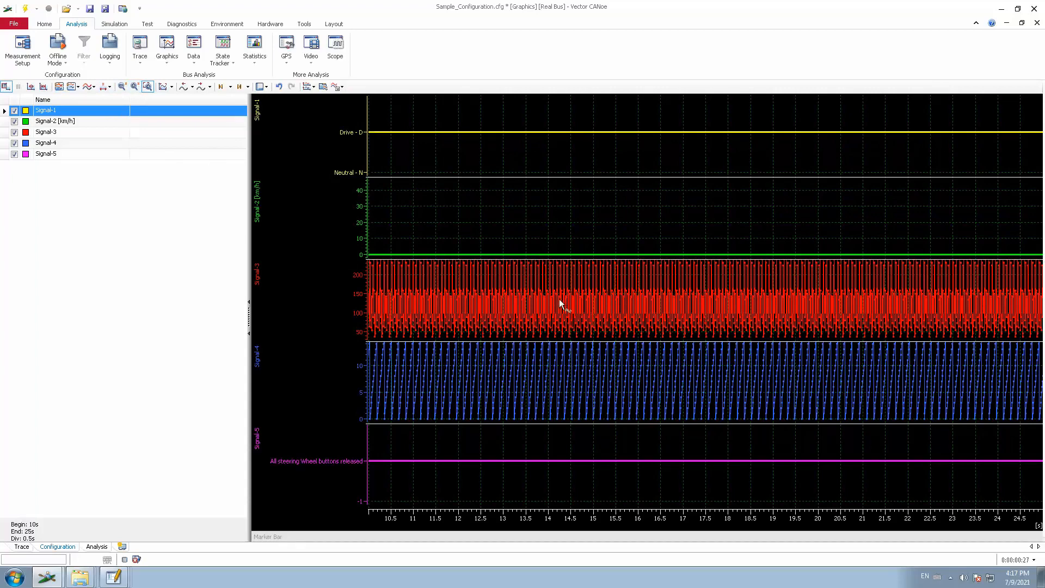
{"action": "left_click_drag", "start_coordinate": [544, 298], "coordinate": [583, 298]}
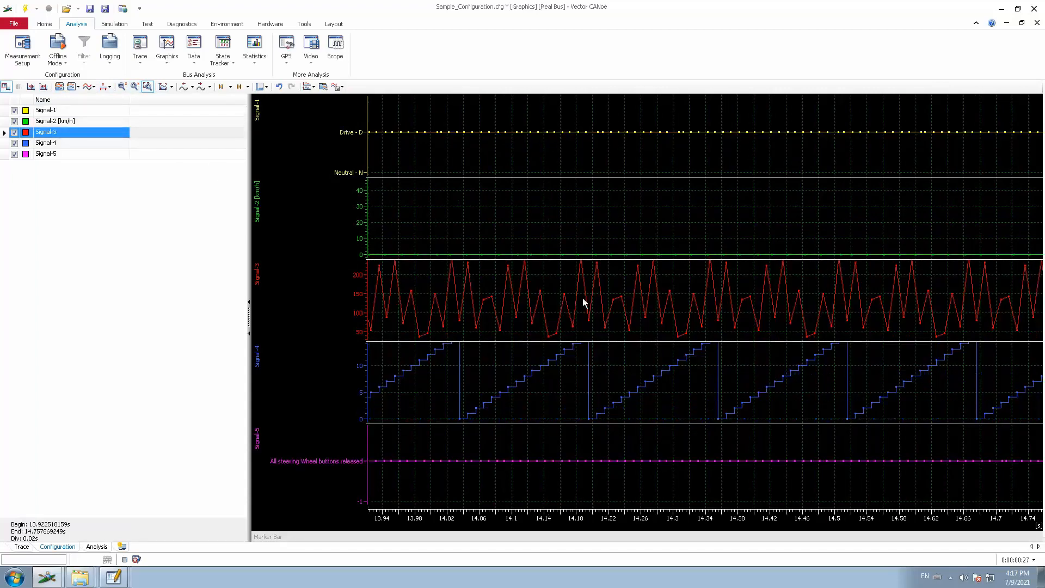
Step: Toggle the sample points on the signal curves off and back on
{"action": "left_click", "coordinate": [337, 87]}
{"action": "left_click", "coordinate": [371, 111]}
{"action": "left_click", "coordinate": [338, 87]}
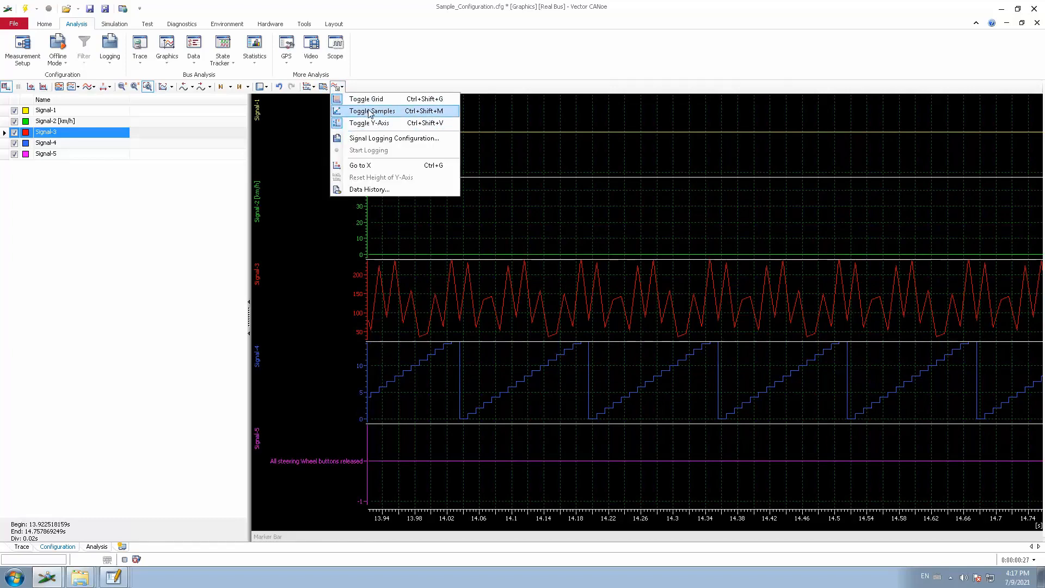
{"action": "left_click", "coordinate": [371, 112]}
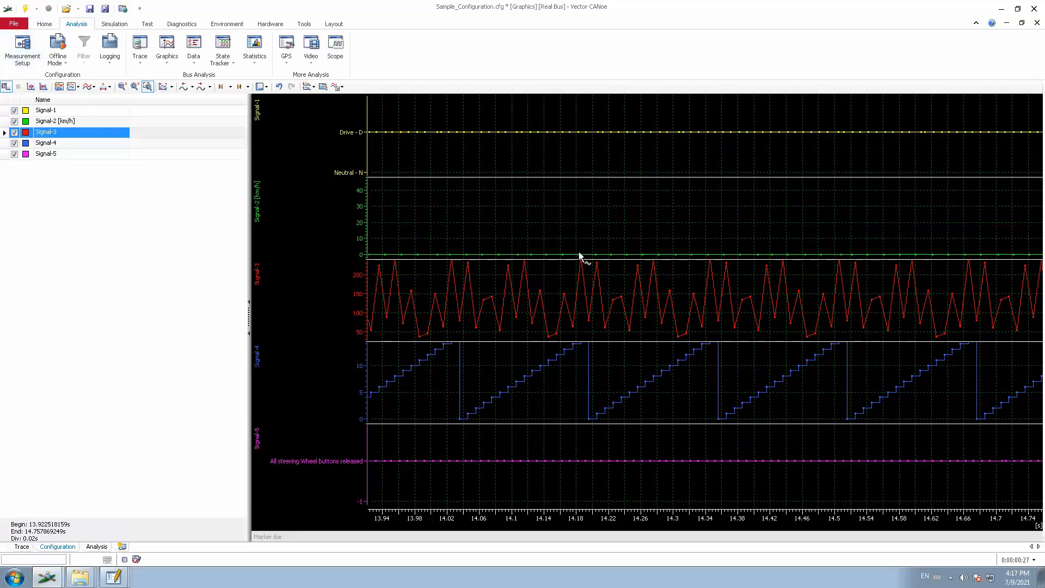
Step: Measure with the difference cursors placed at about 14.142 s and 14.163 s, with Signal-2 selected, and switch the cursors off
{"action": "left_click", "coordinate": [44, 87]}
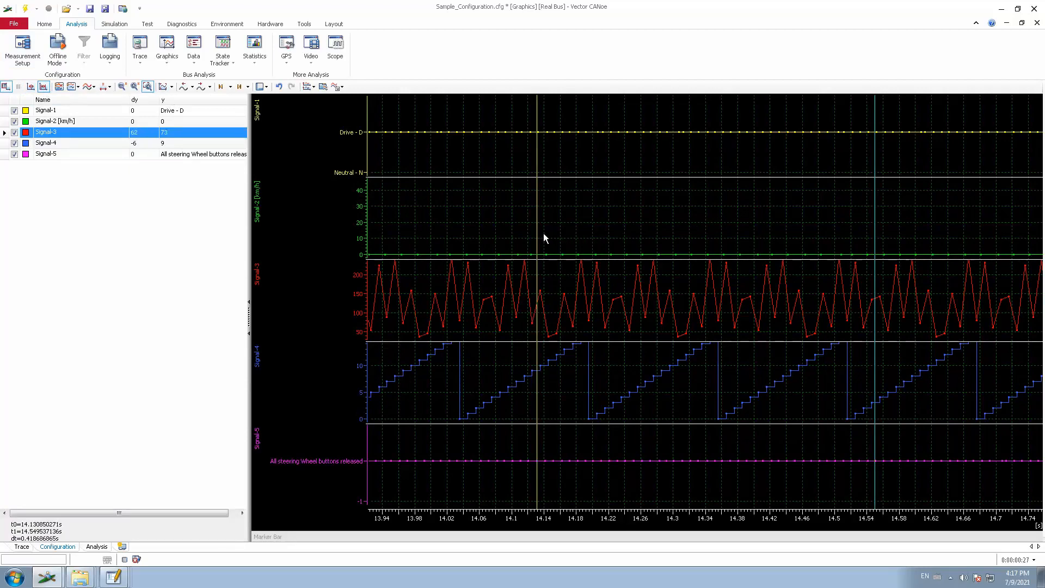
{"action": "left_click", "coordinate": [60, 121]}
{"action": "left_click_drag", "start_coordinate": [537, 226], "coordinate": [546, 234]}
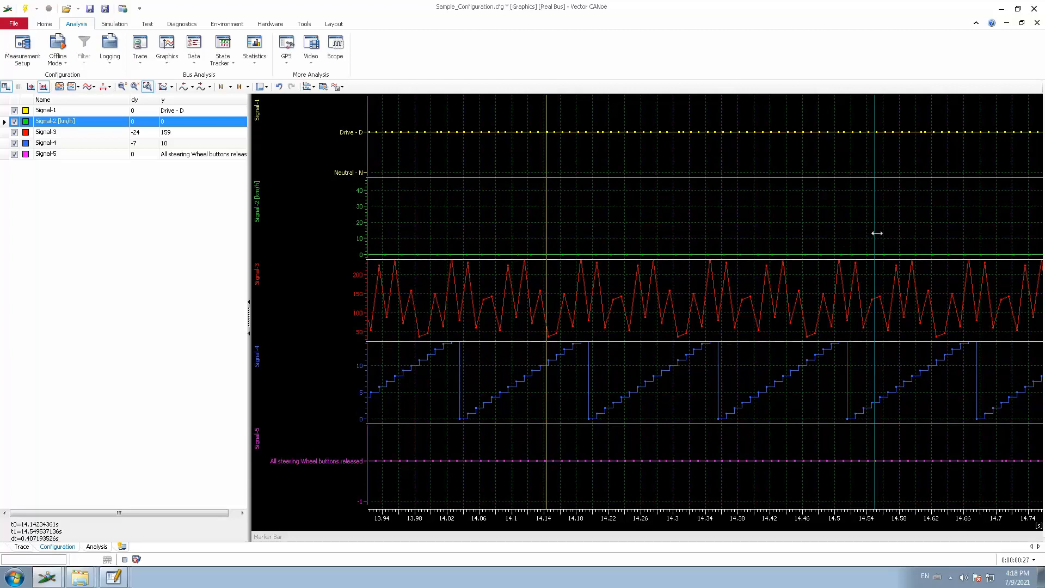
{"action": "mouse_move", "coordinate": [871, 237]}
{"action": "left_mouse_down"}
{"action": "mouse_move", "coordinate": [550, 241]}
{"action": "mouse_move", "coordinate": [563, 242]}
{"action": "left_mouse_up"}
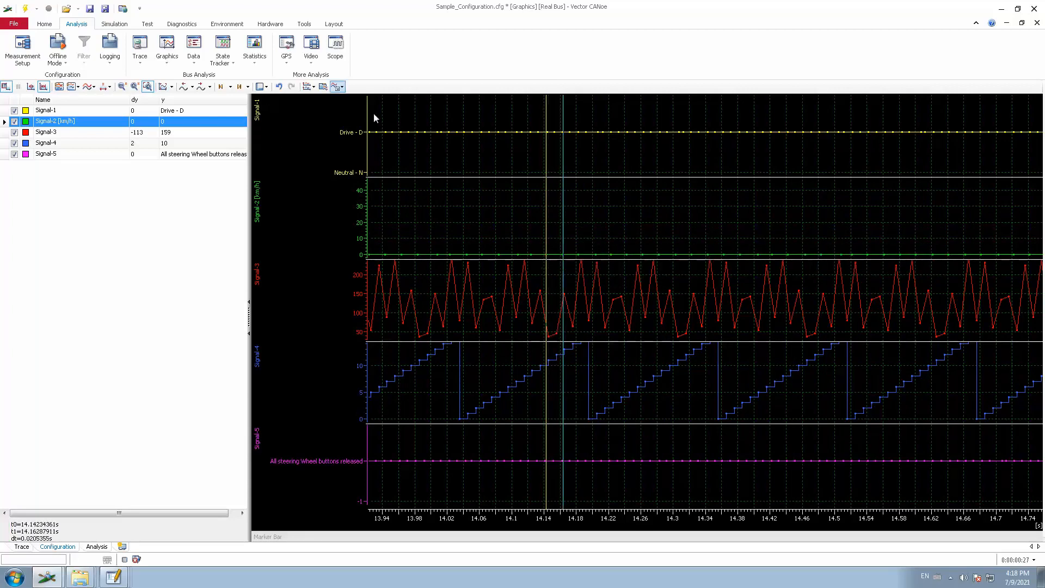
{"action": "left_click", "coordinate": [339, 86]}
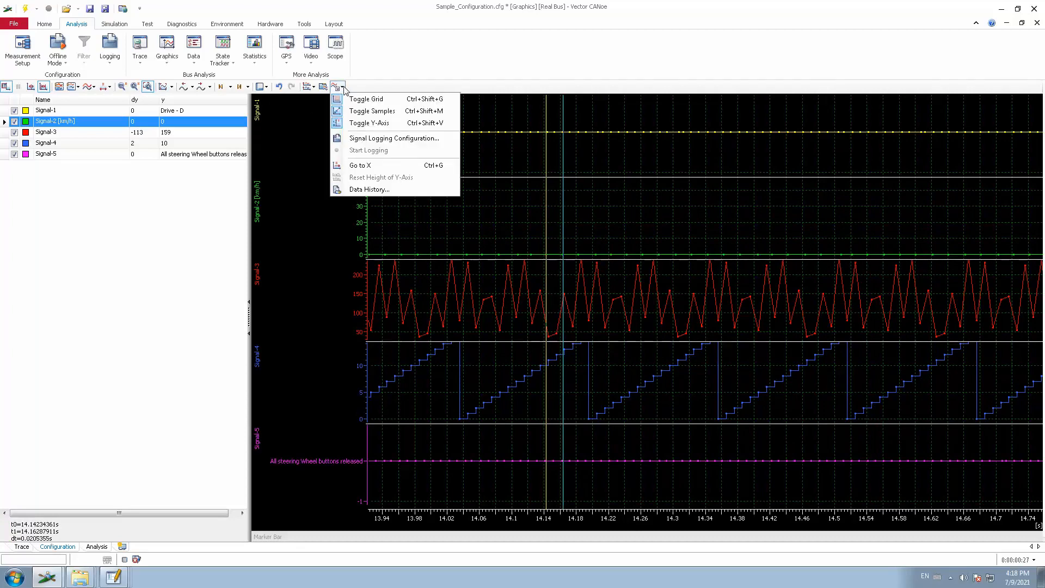
{"action": "left_click", "coordinate": [388, 123]}
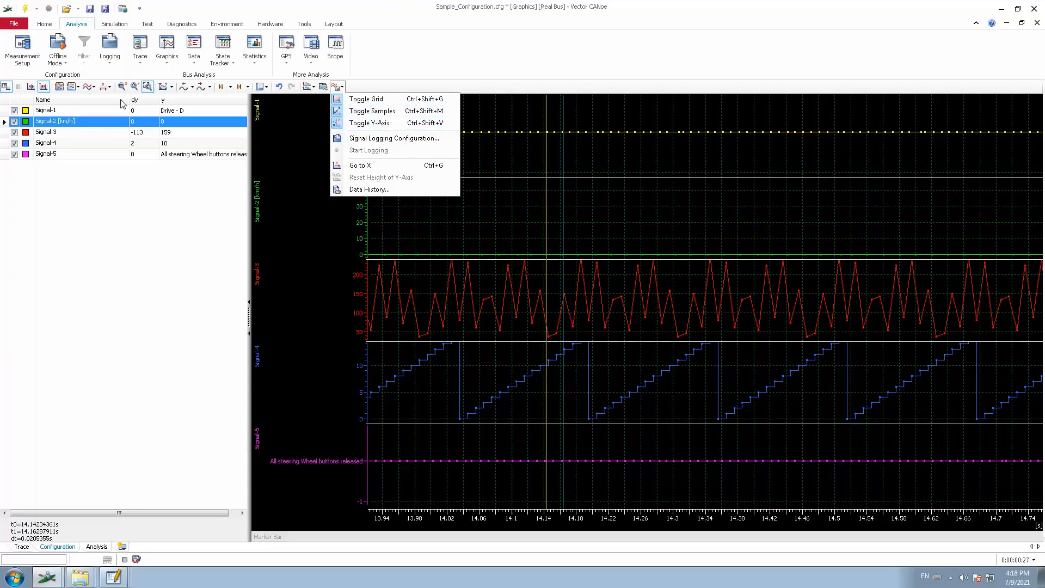
{"action": "left_click", "coordinate": [44, 89]}
Step: Toggle the Y-axes of the signal diagrams off and back on
{"action": "left_click", "coordinate": [340, 88]}
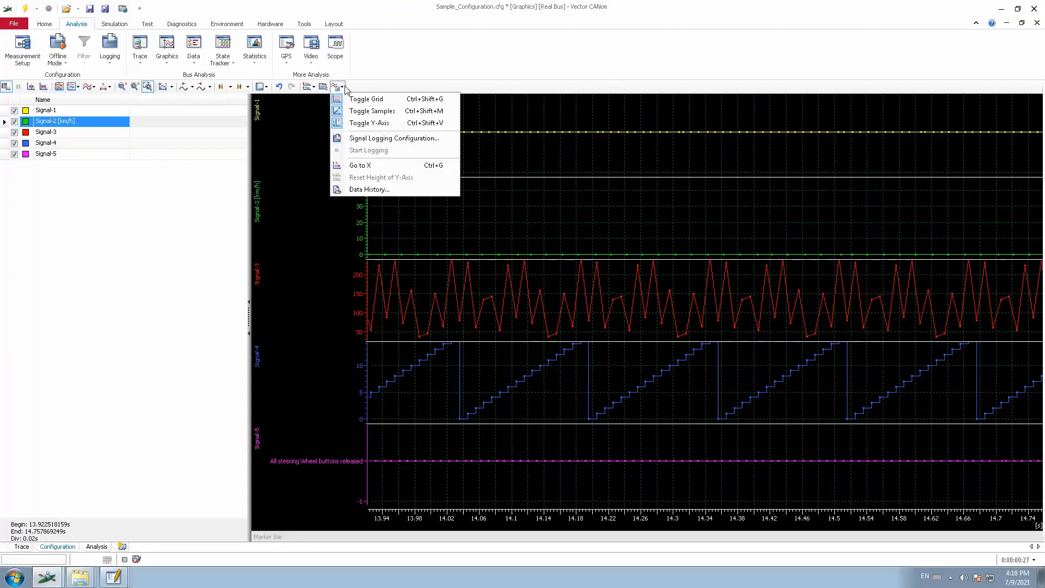
{"action": "left_click", "coordinate": [372, 124]}
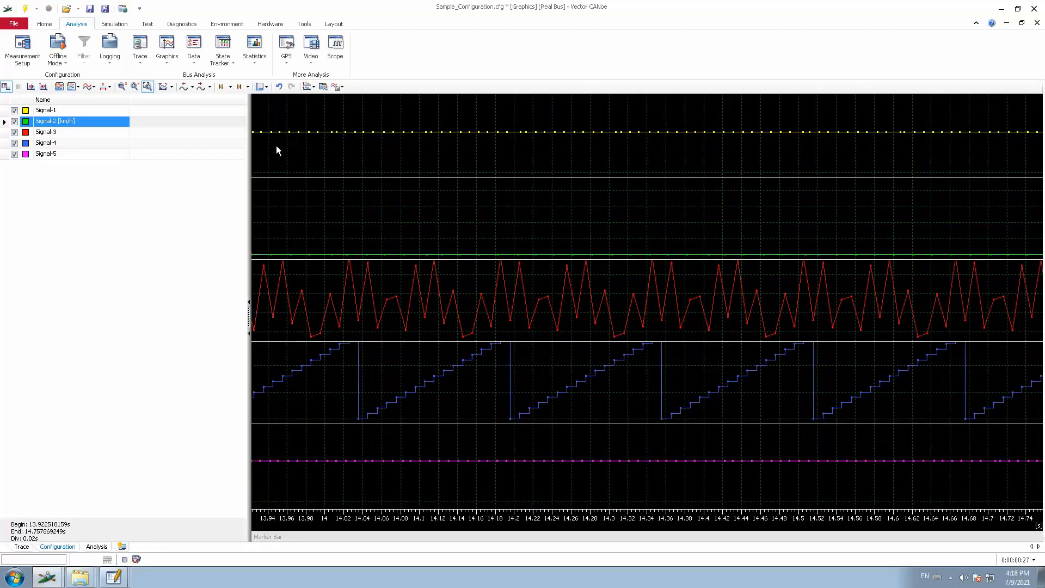
{"action": "left_click", "coordinate": [338, 86]}
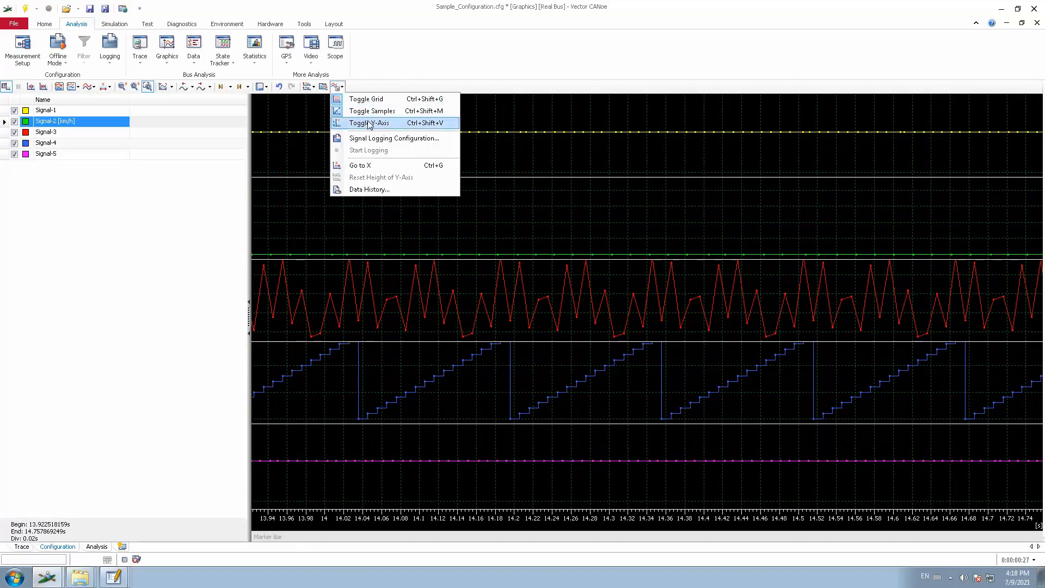
{"action": "left_click", "coordinate": [367, 121]}
Step: View the Logging block in the Measurement Setup and return to the Graphics window
{"action": "left_click", "coordinate": [338, 87]}
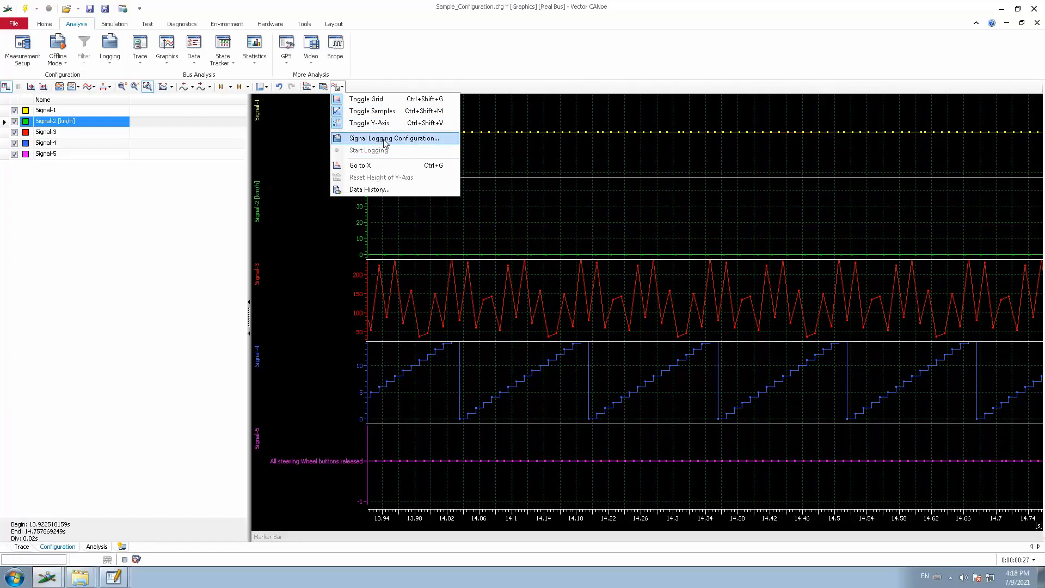
{"action": "left_click", "coordinate": [175, 202]}
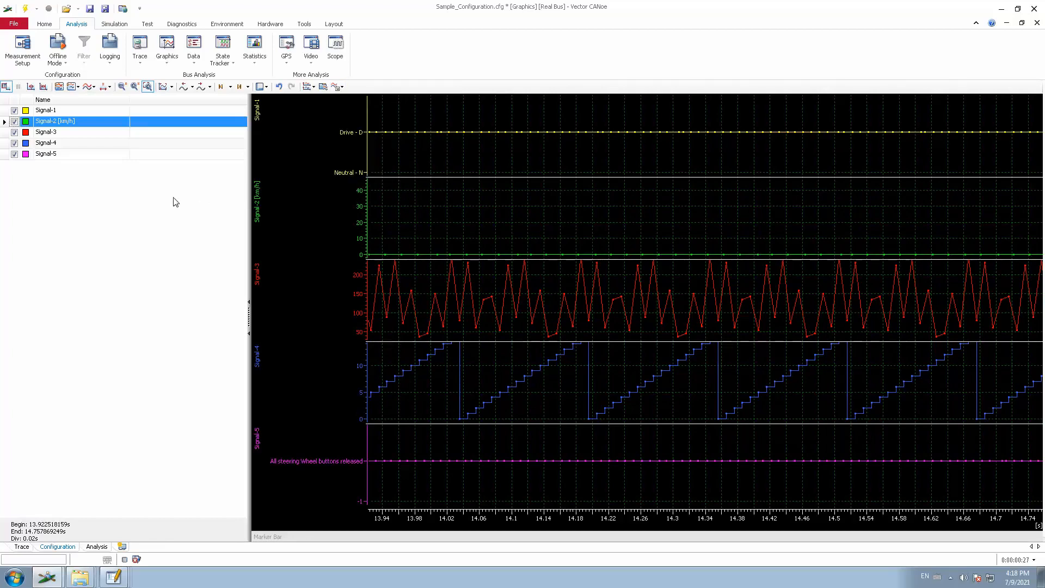
{"action": "left_click", "coordinate": [24, 47]}
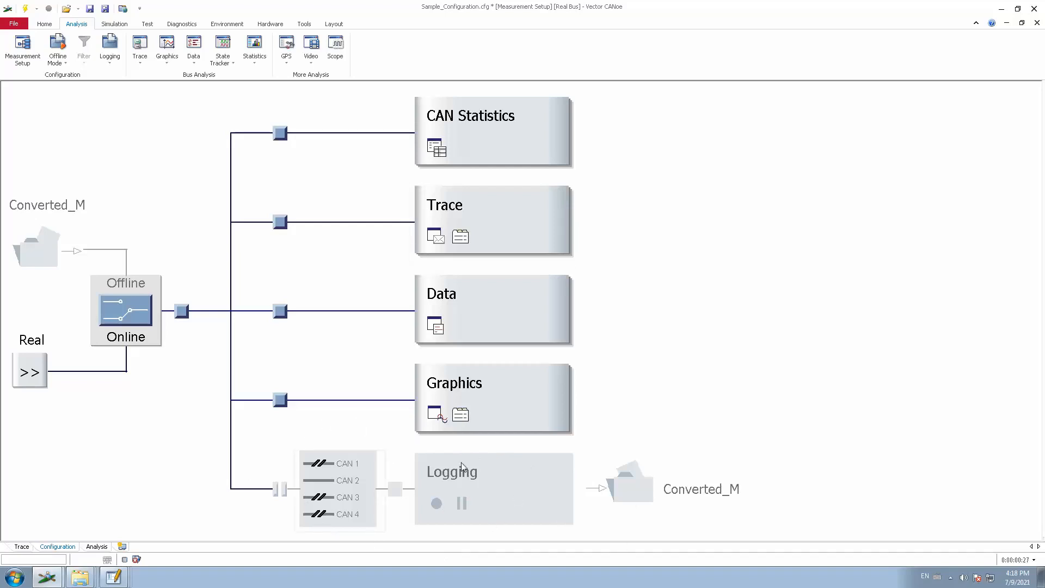
{"action": "left_click", "coordinate": [438, 413]}
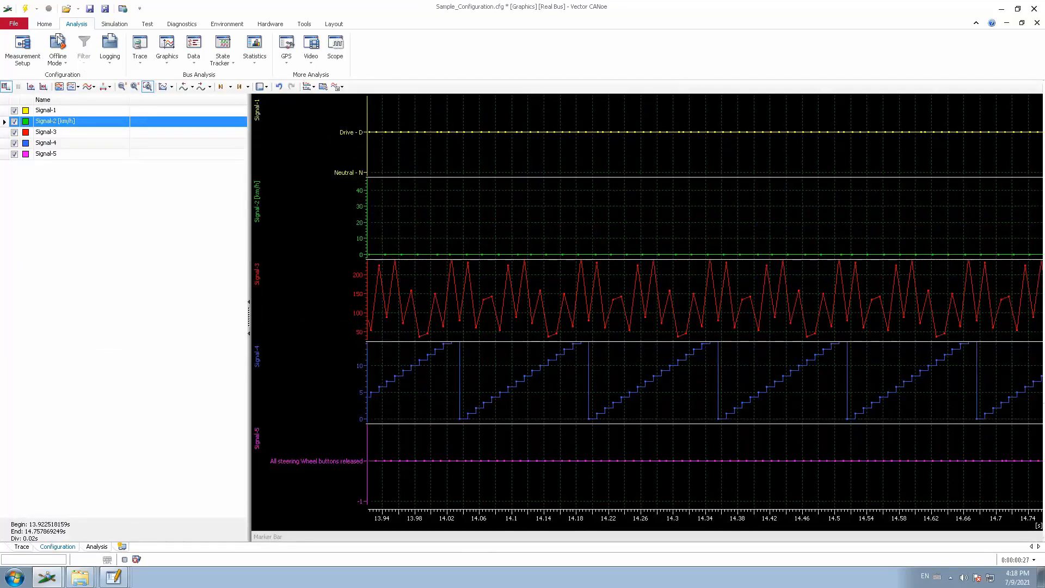
Step: Open the Signal Logging Configuration and accept the destination file Sample in MDF Signal Logging format
{"action": "left_click", "coordinate": [343, 87]}
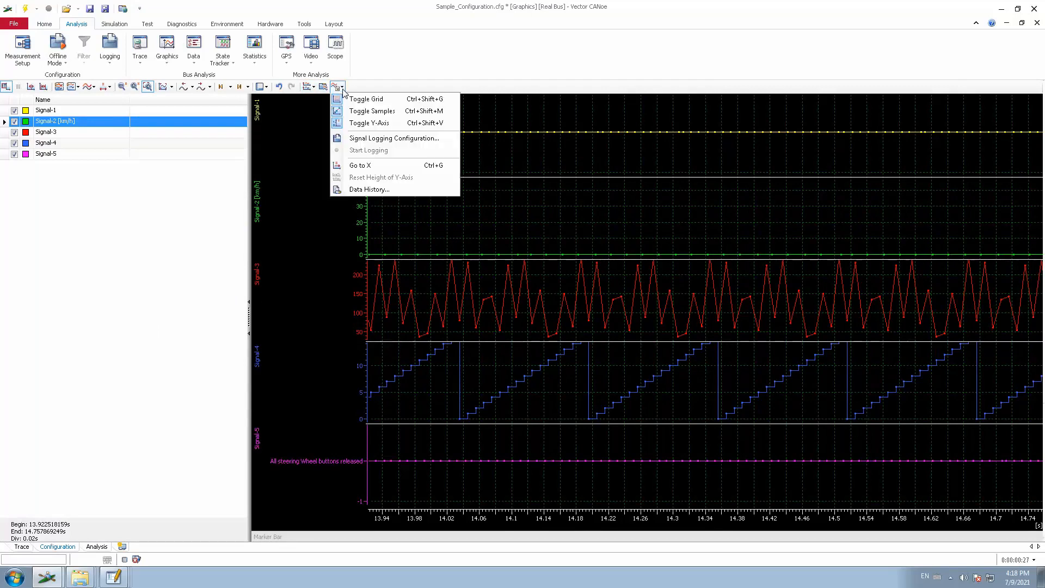
{"action": "left_click", "coordinate": [370, 144]}
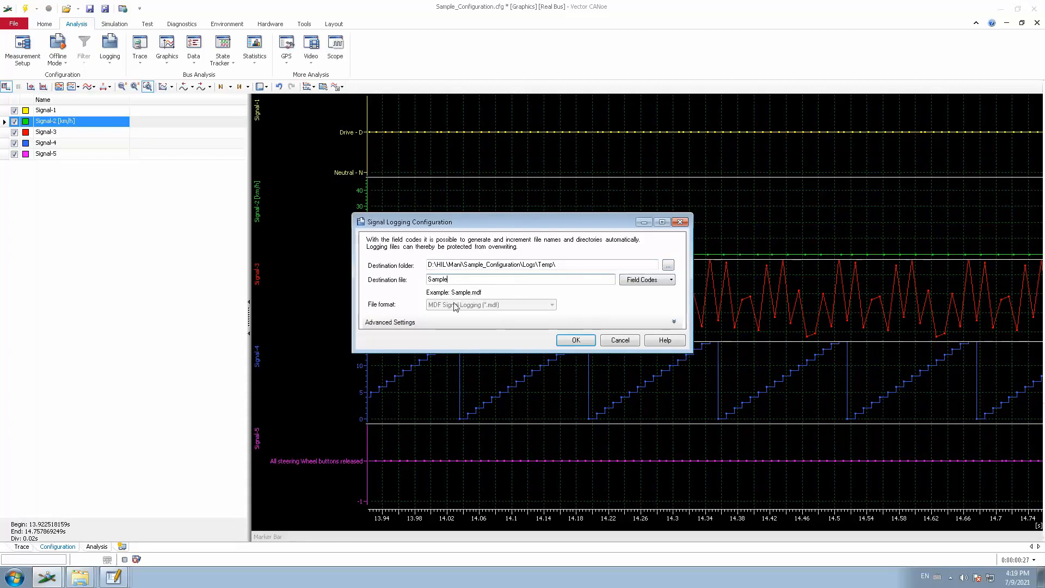
{"action": "left_click", "coordinate": [577, 341]}
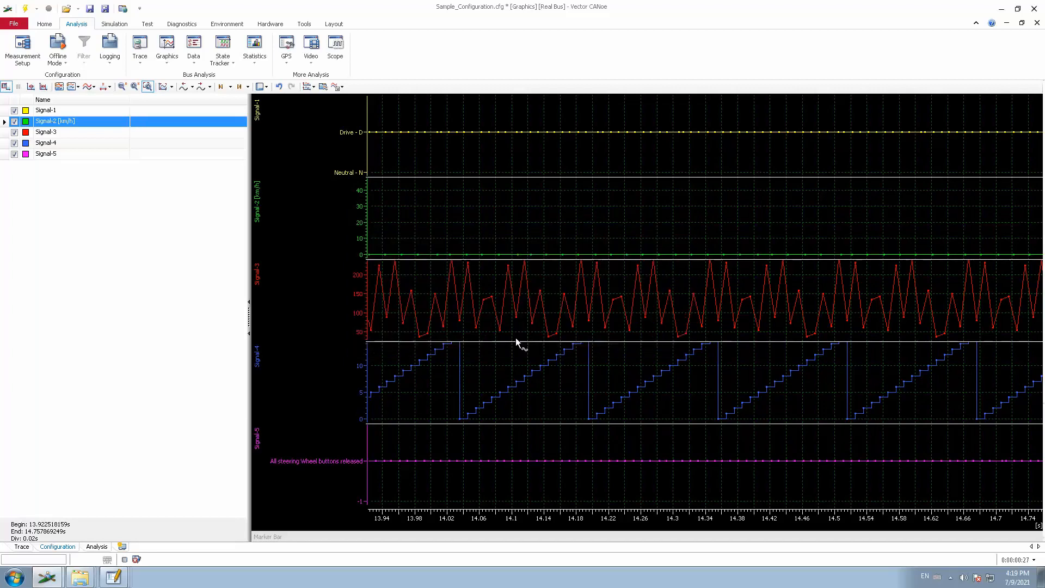
Step: Start the measurement and check the Start Logging command among the other graphics options
{"action": "left_click", "coordinate": [341, 87]}
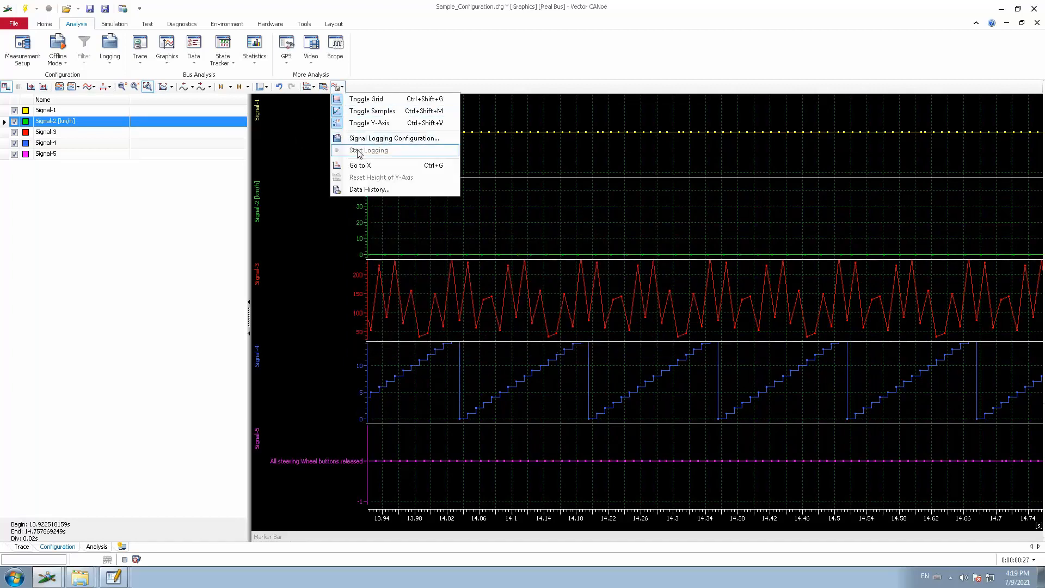
{"action": "left_click", "coordinate": [124, 222]}
{"action": "left_click", "coordinate": [341, 87]}
{"action": "left_click", "coordinate": [188, 209]}
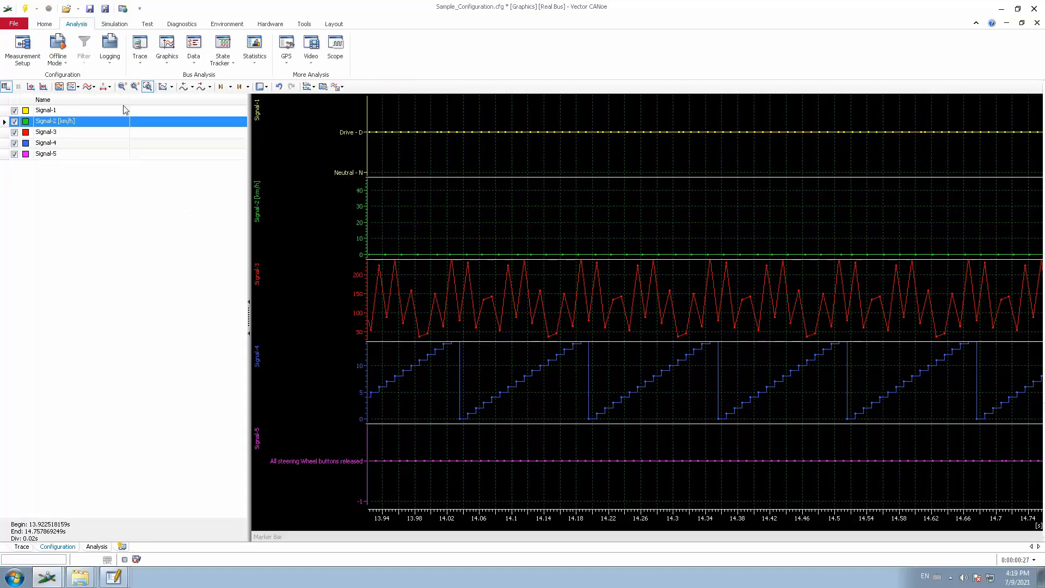
{"action": "left_click", "coordinate": [25, 9]}
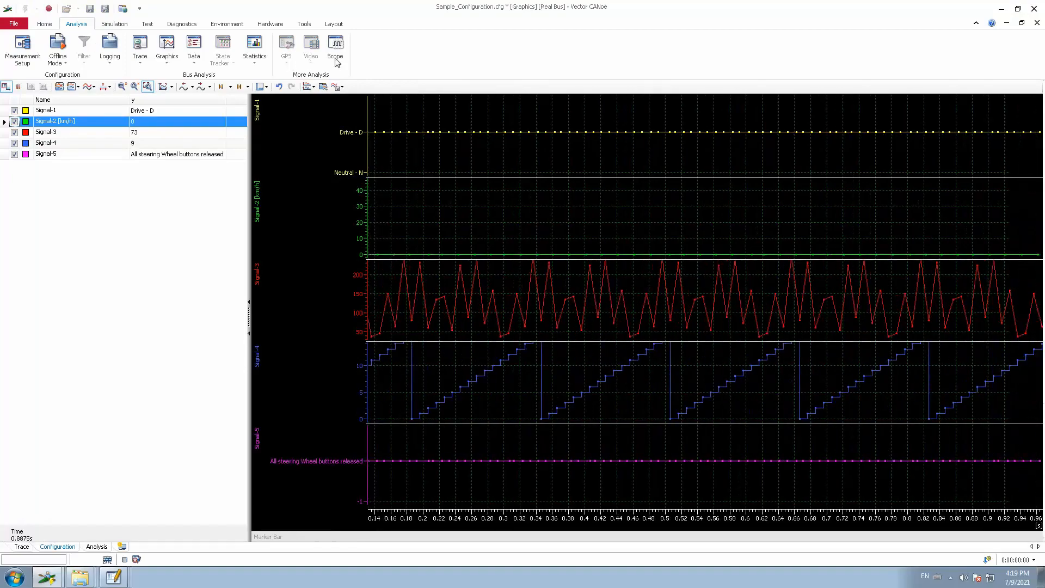
{"action": "left_click", "coordinate": [340, 87]}
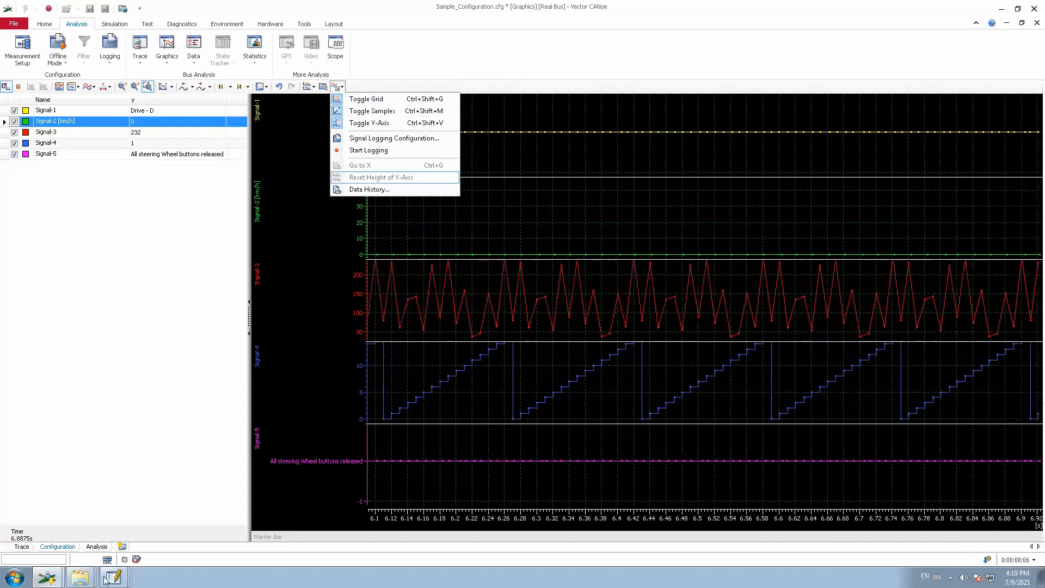
Step: Switch to Windows Explorer, delete Sample.mdf from the Logs\Temp folder, and return to CANoe
{"action": "left_click", "coordinate": [80, 577]}
{"action": "left_click", "coordinate": [76, 510]}
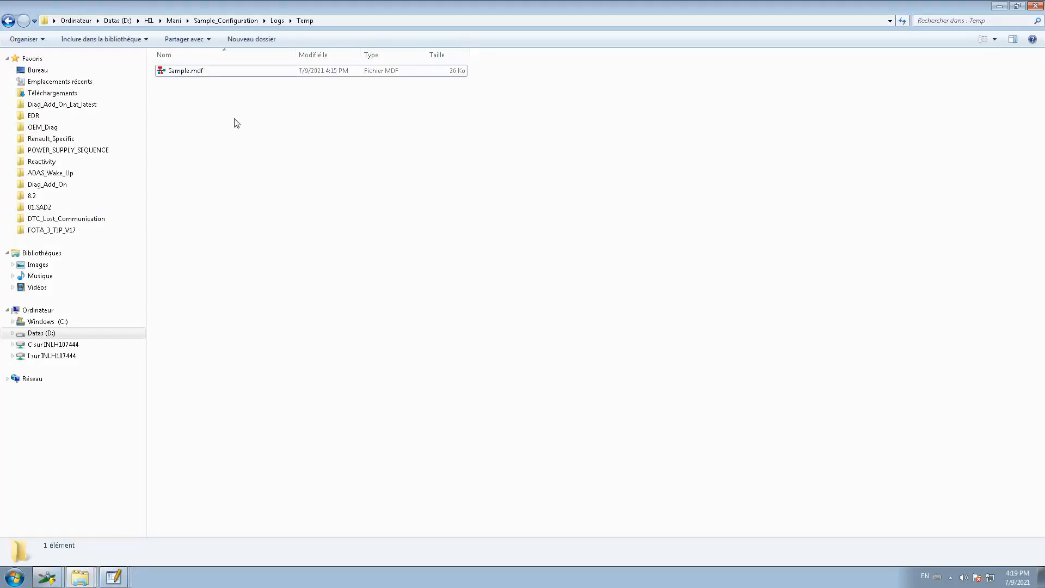
{"action": "left_click", "coordinate": [184, 74]}
{"action": "key", "text": "Delete"}
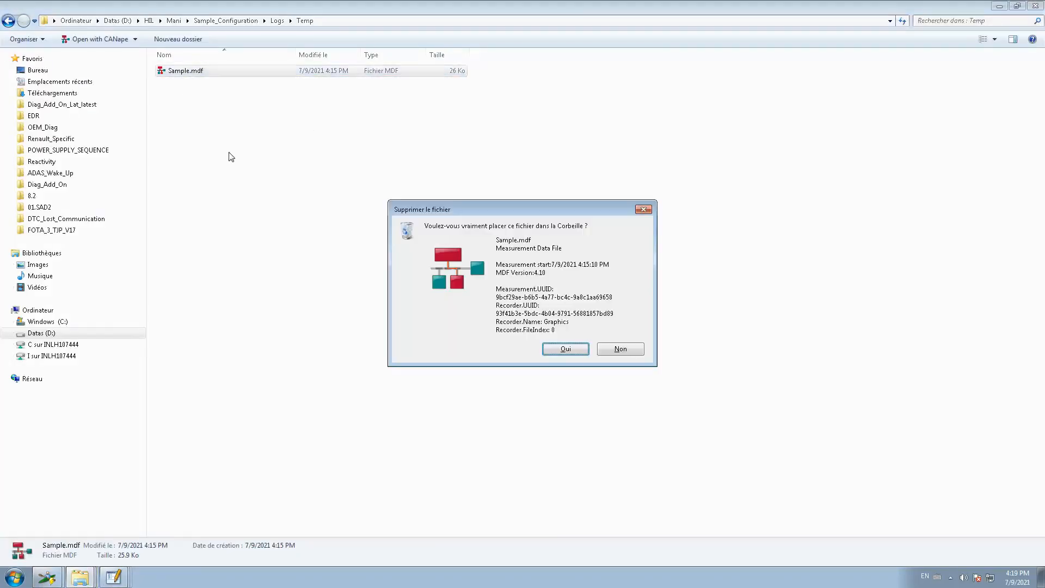
{"action": "key", "text": "Return"}
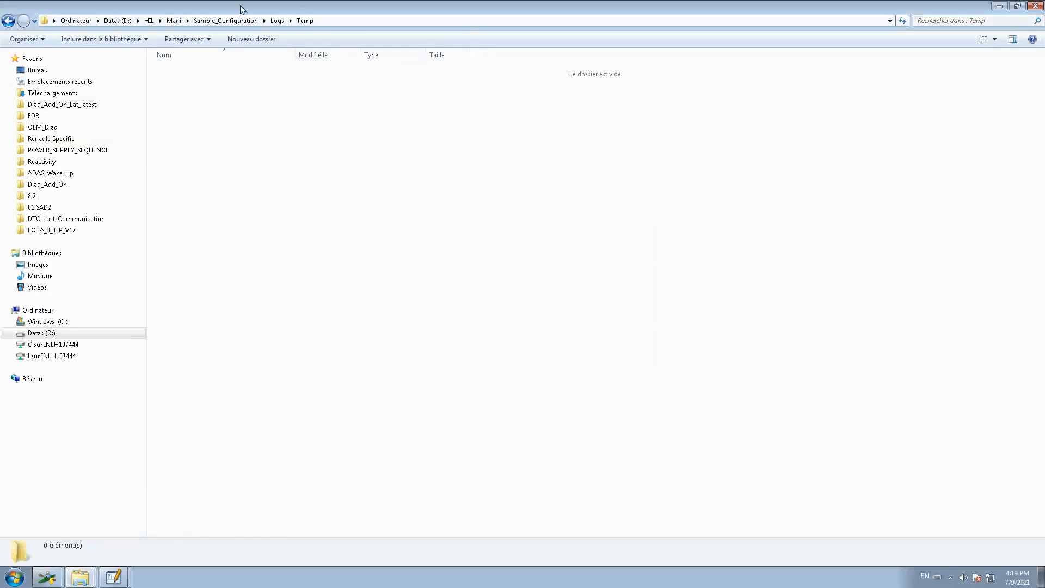
{"action": "left_click", "coordinate": [1000, 6]}
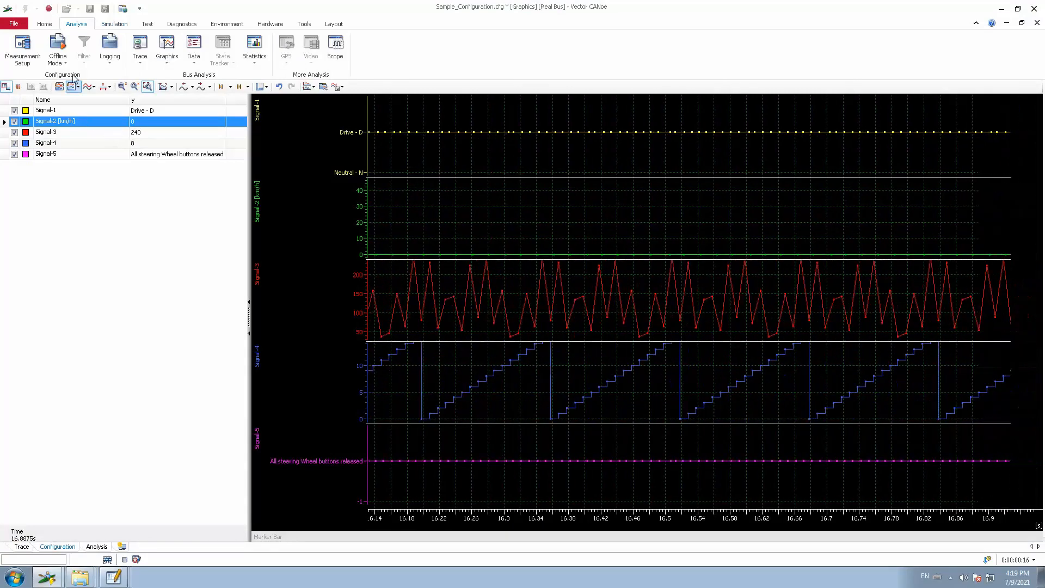
Step: Show the Measurement Setup during the running measurement and reopen the Graphics window from its block
{"action": "left_click", "coordinate": [22, 48]}
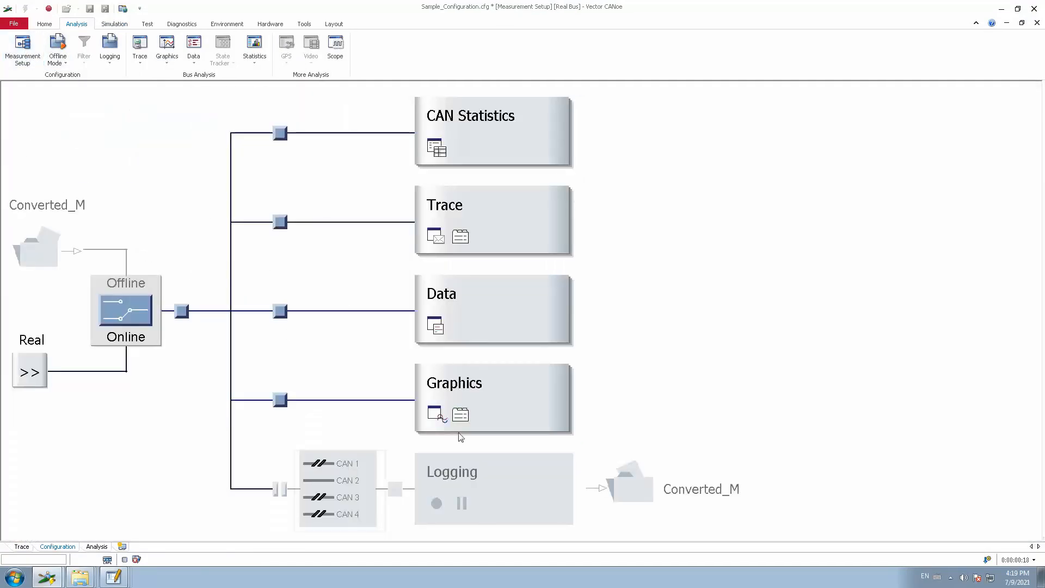
{"action": "left_click", "coordinate": [442, 420]}
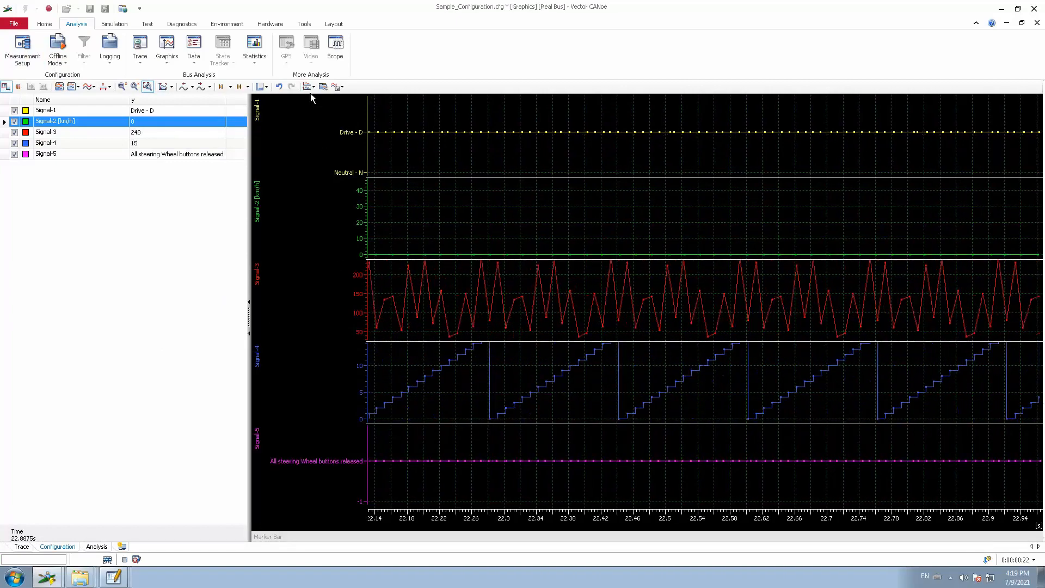
Step: Start signal logging for the Graphics window during the running measurement, then stop the logging after a few seconds
{"action": "left_click", "coordinate": [343, 88]}
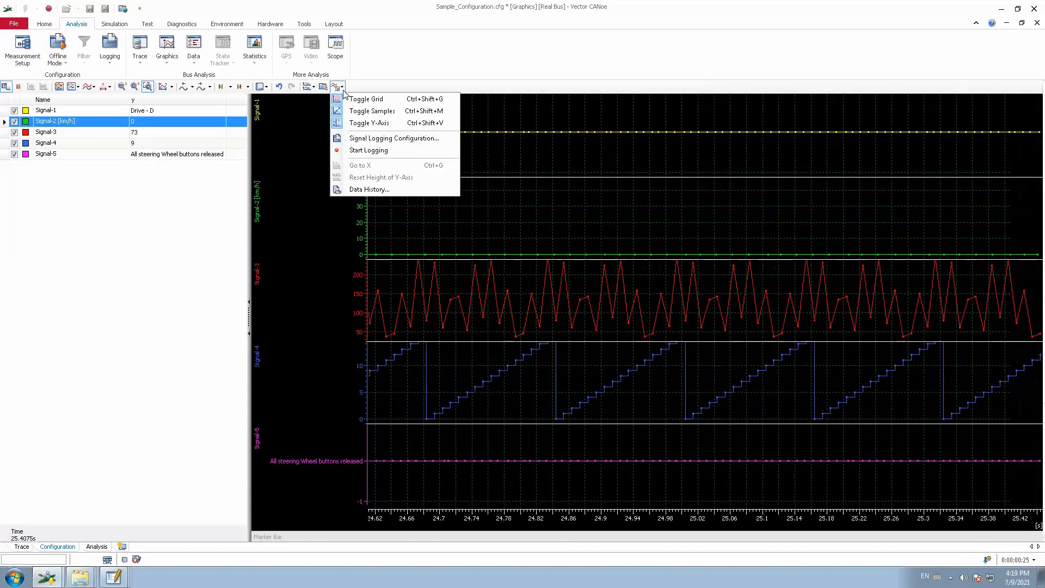
{"action": "left_click", "coordinate": [359, 154]}
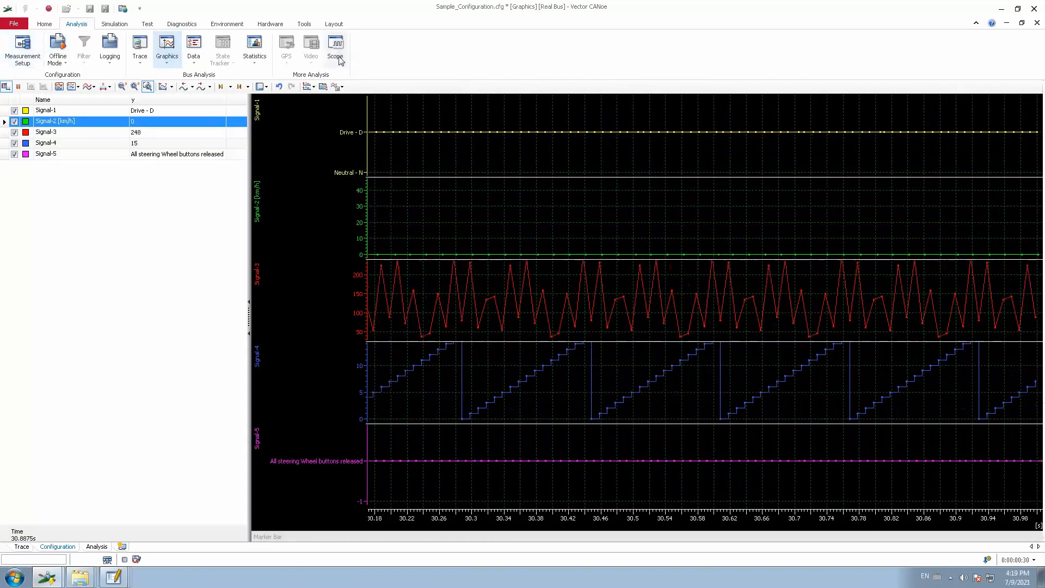
{"action": "left_click", "coordinate": [341, 87]}
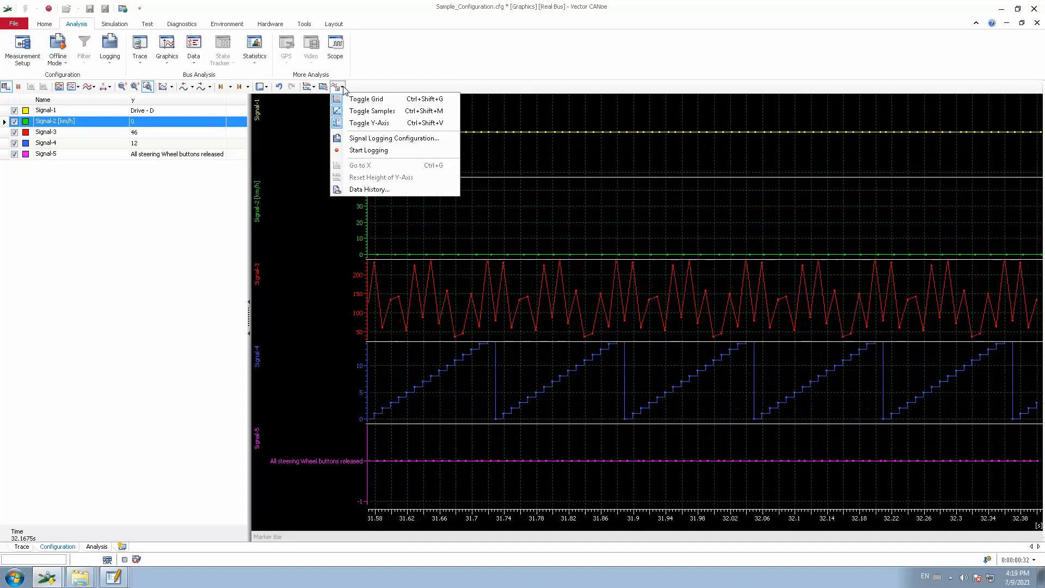
{"action": "left_click", "coordinate": [369, 153]}
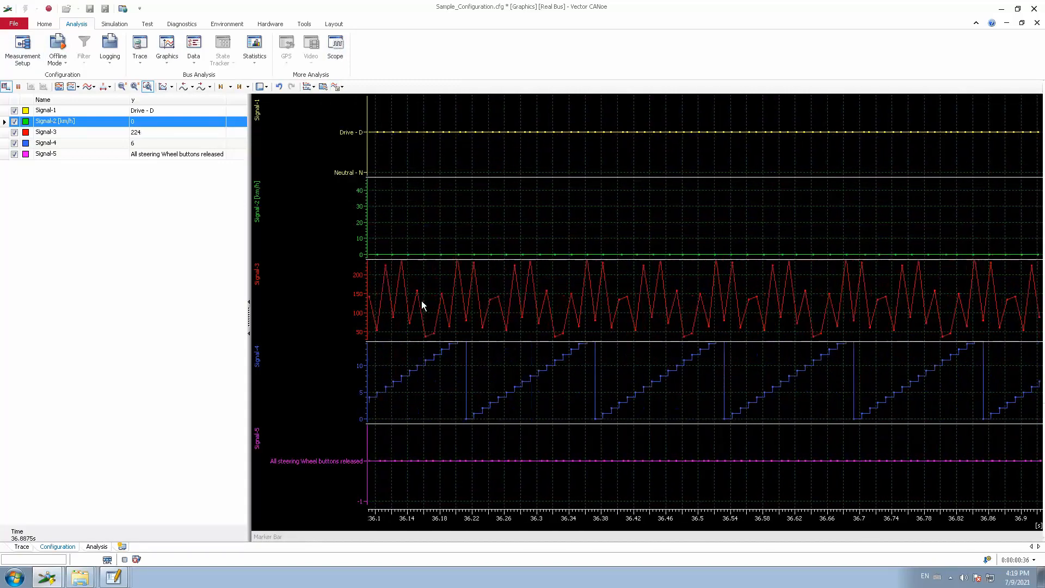
{"action": "left_click", "coordinate": [343, 87]}
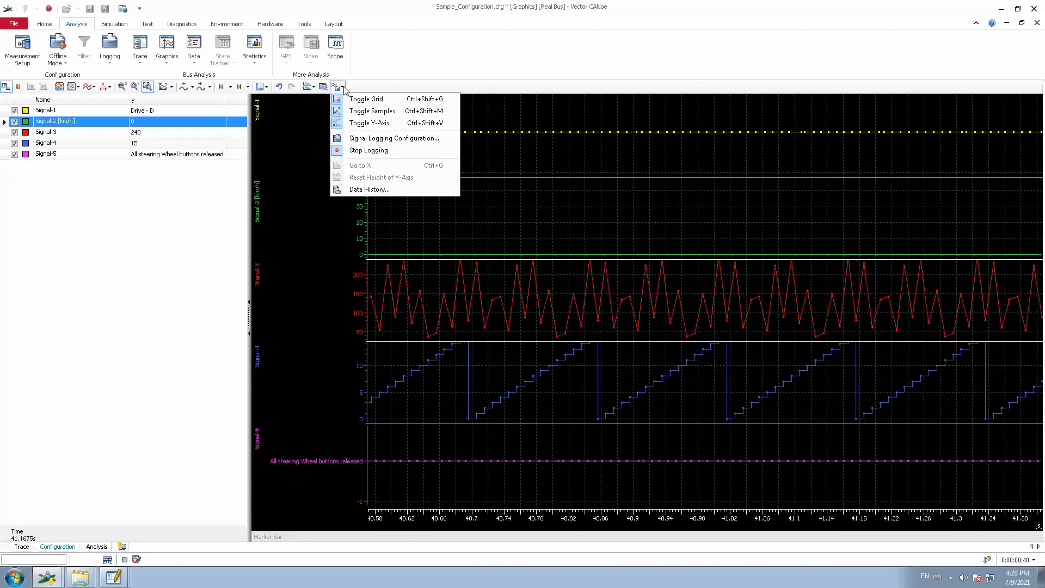
{"action": "left_click", "coordinate": [369, 151]}
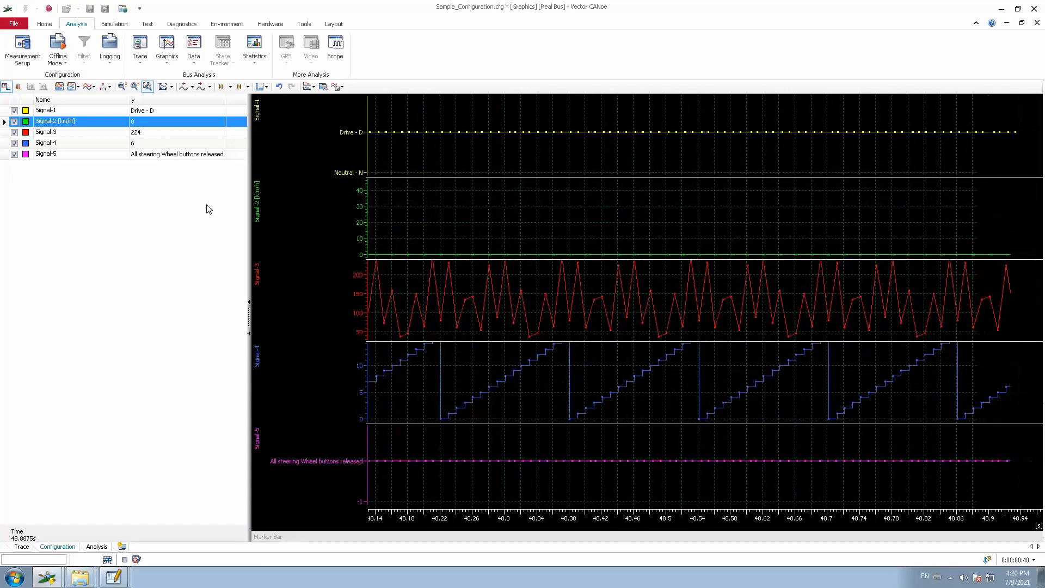
Step: Switch to the Logs\Temp folder in Windows Explorer, check the logged Sample.mdf file, and return to CANoe
{"action": "mouse_move", "coordinate": [87, 578]}
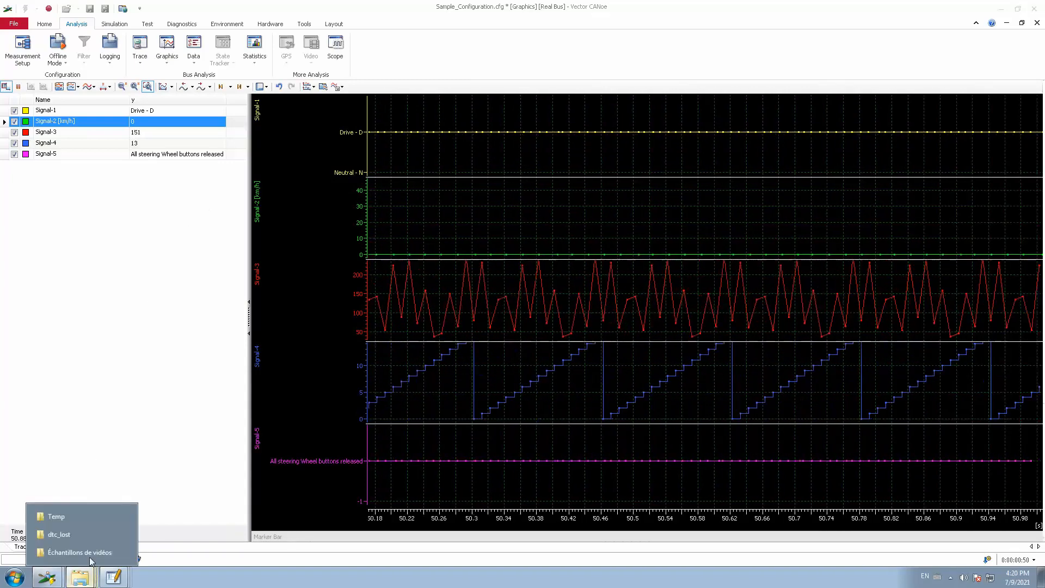
{"action": "left_click", "coordinate": [43, 511]}
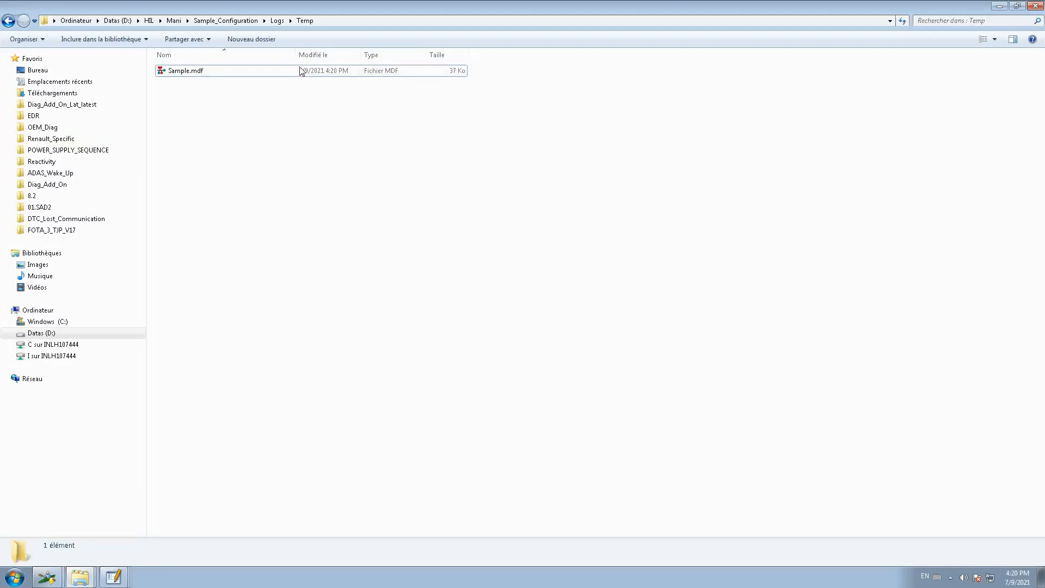
{"action": "left_click_drag", "start_coordinate": [520, 100], "coordinate": [218, 60]}
{"action": "left_click", "coordinate": [202, 92]}
{"action": "left_click", "coordinate": [1000, 6]}
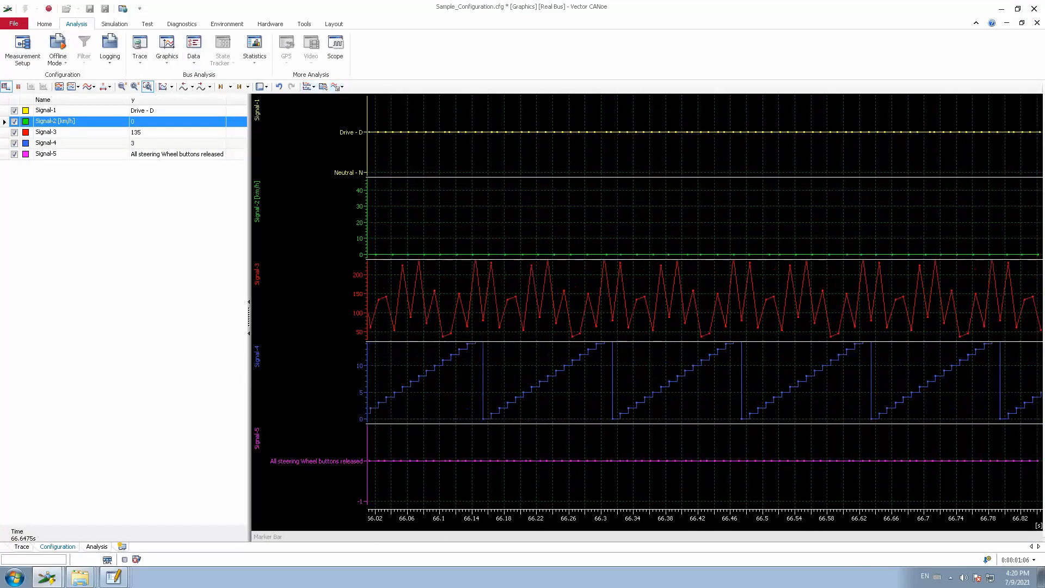
Step: Stop the running measurement and check the availability of the logging and Go to X commands
{"action": "left_click", "coordinate": [338, 87]}
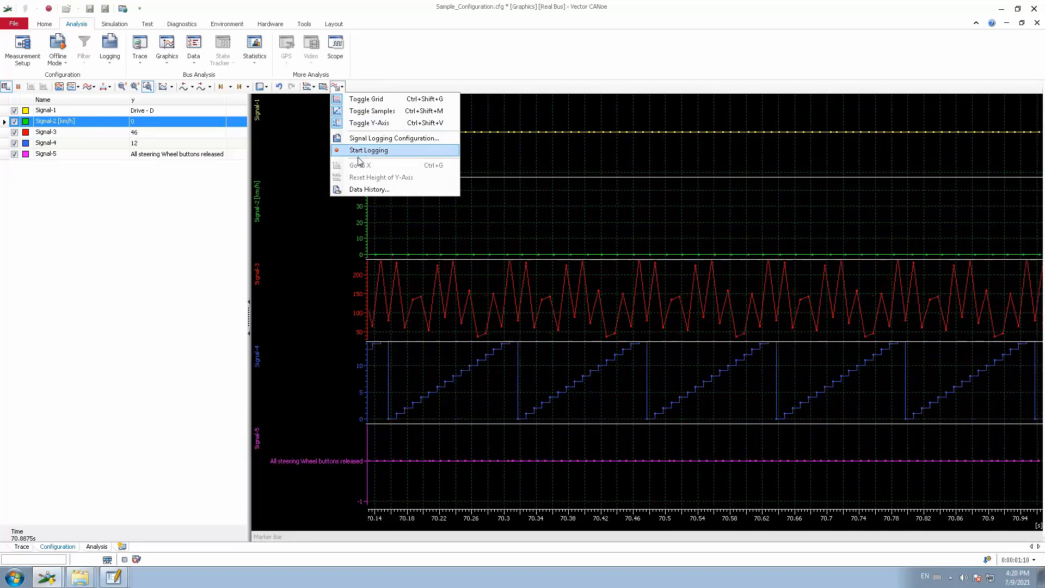
{"action": "left_click", "coordinate": [48, 10]}
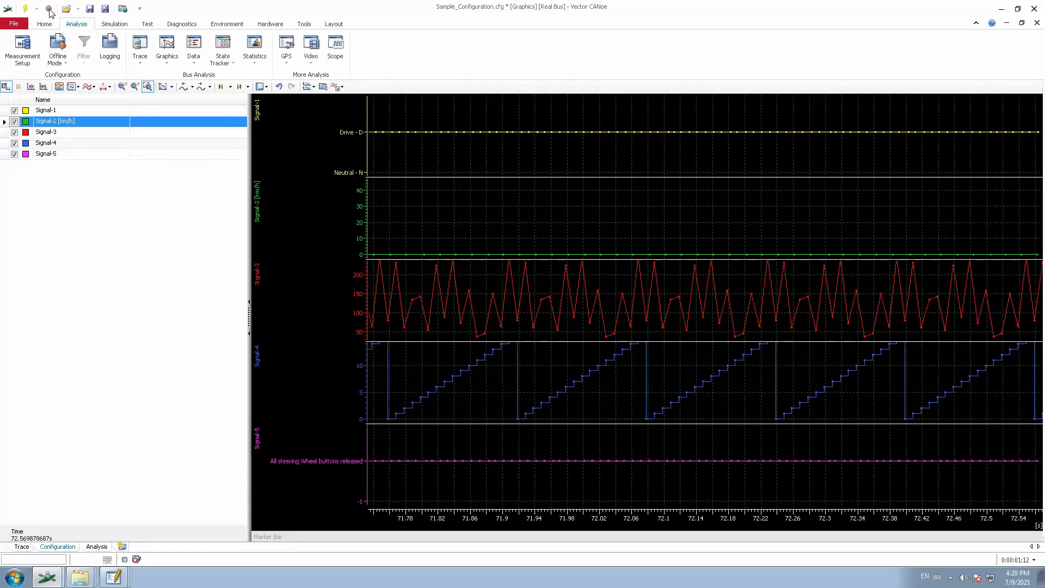
{"action": "left_click", "coordinate": [338, 87]}
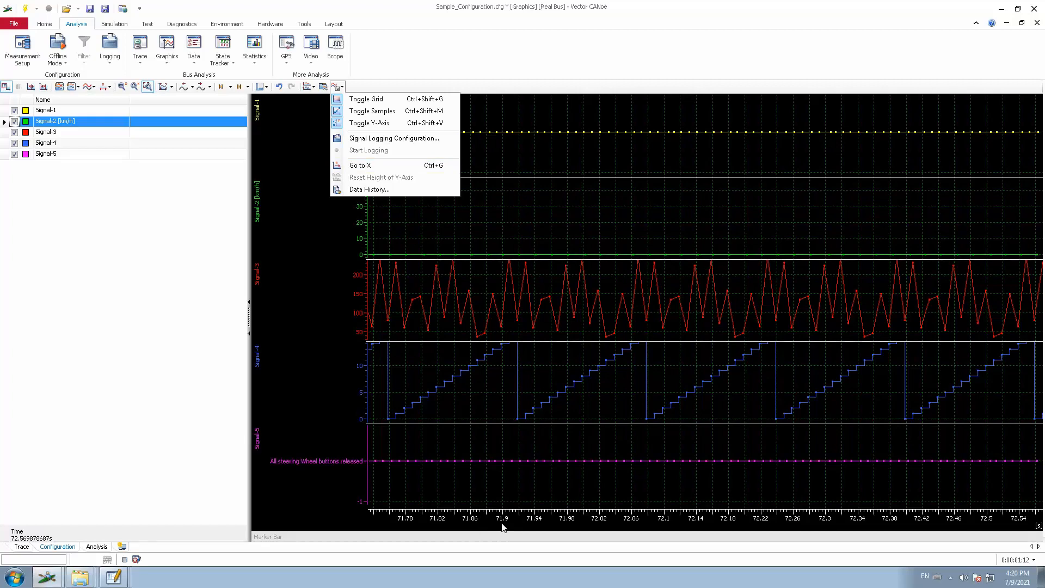
{"action": "left_click", "coordinate": [167, 287]}
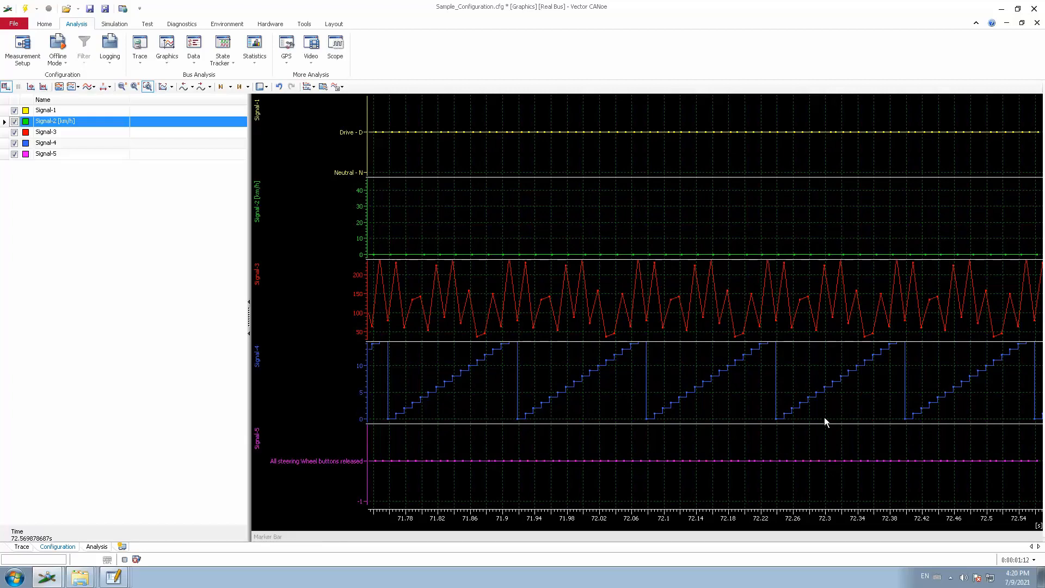
Step: Open Go to X and move the graph to the 5 s point of time
{"action": "left_click", "coordinate": [337, 86]}
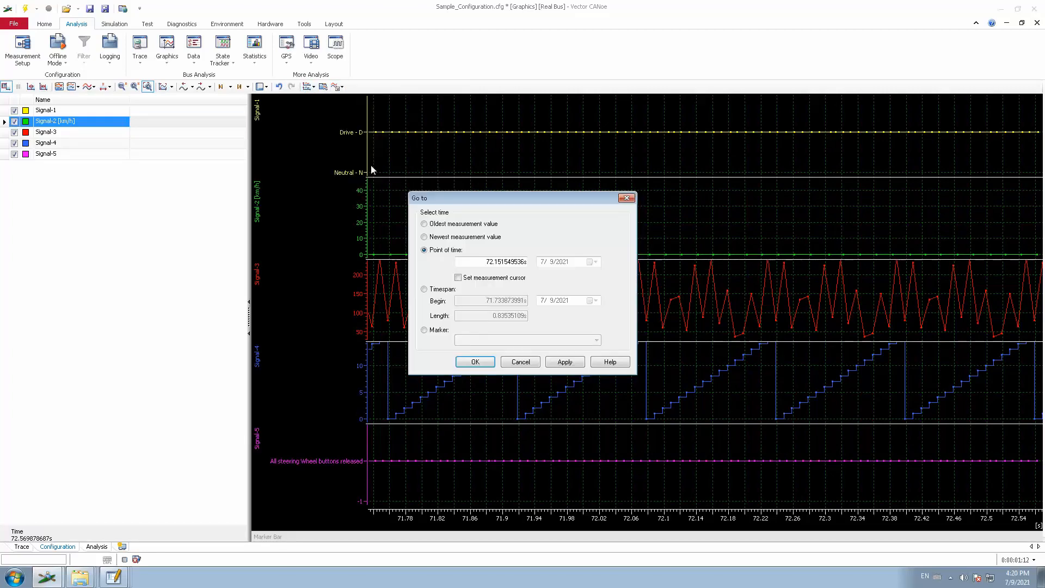
{"action": "left_click", "coordinate": [375, 166]}
{"action": "left_click_drag", "start_coordinate": [484, 265], "coordinate": [552, 260]}
{"action": "key", "text": "BackSpace"}
{"action": "type", "text": "5"}
{"action": "left_click", "coordinate": [564, 362]}
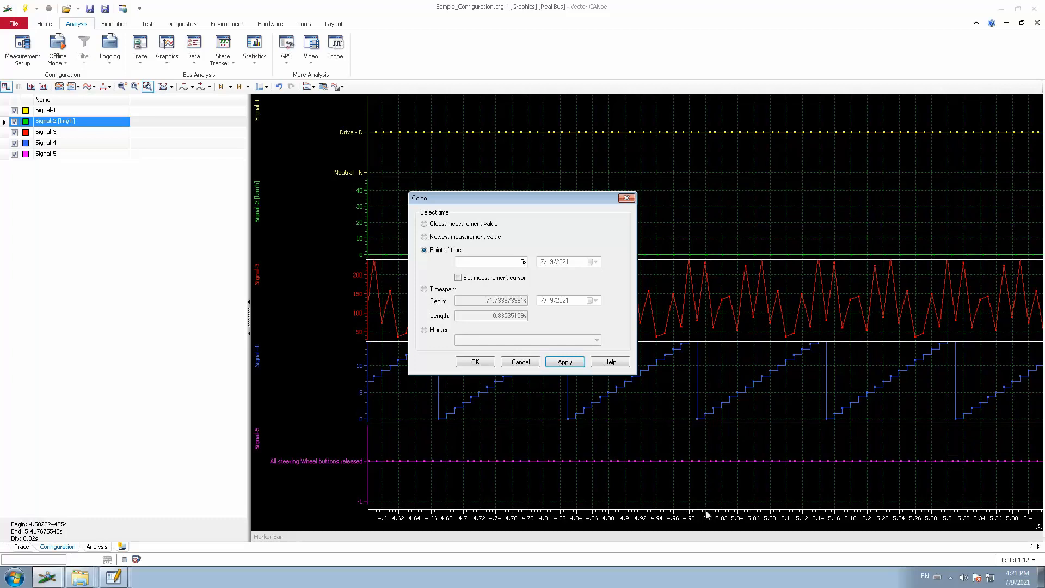
Step: Set the Go to point of time to 40 s and apply it to the graph
{"action": "left_click_drag", "start_coordinate": [507, 262], "coordinate": [543, 264]}
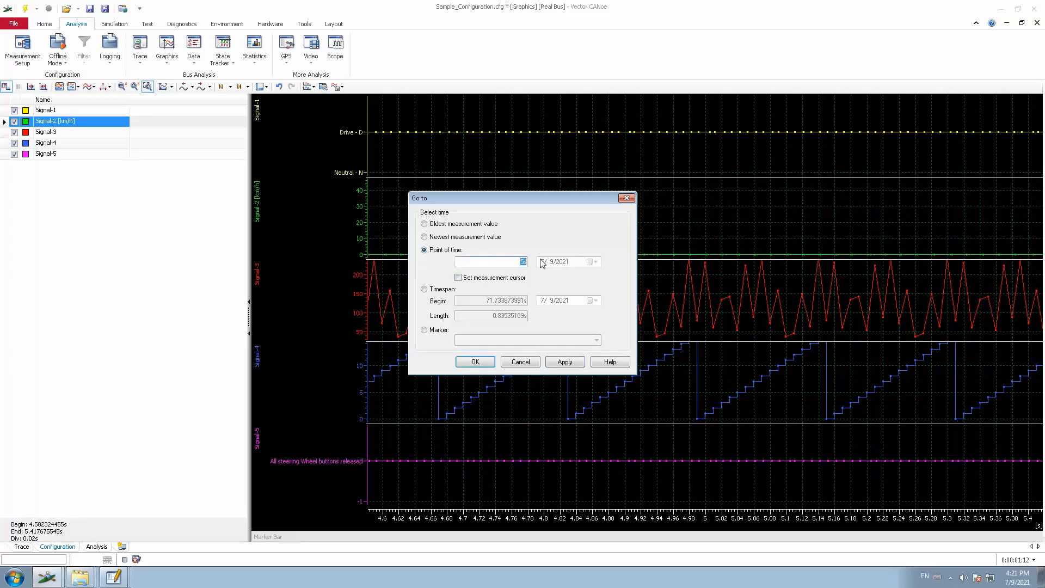
{"action": "type", "text": "40"}
{"action": "left_click", "coordinate": [565, 361]}
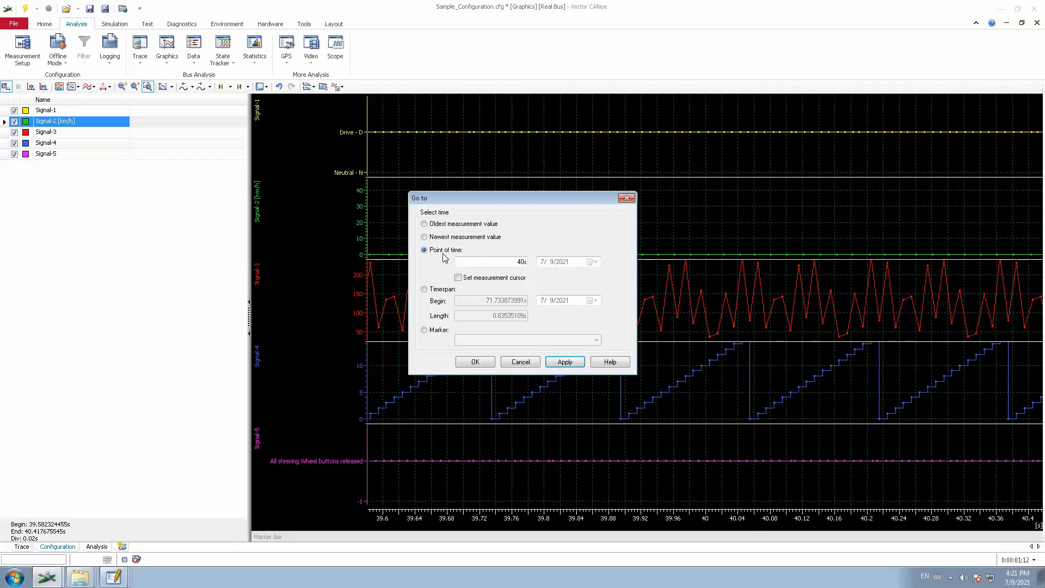
Step: Show a timespan in the graph that begins at 10 s and has a length of 15 s
{"action": "left_click", "coordinate": [425, 292]}
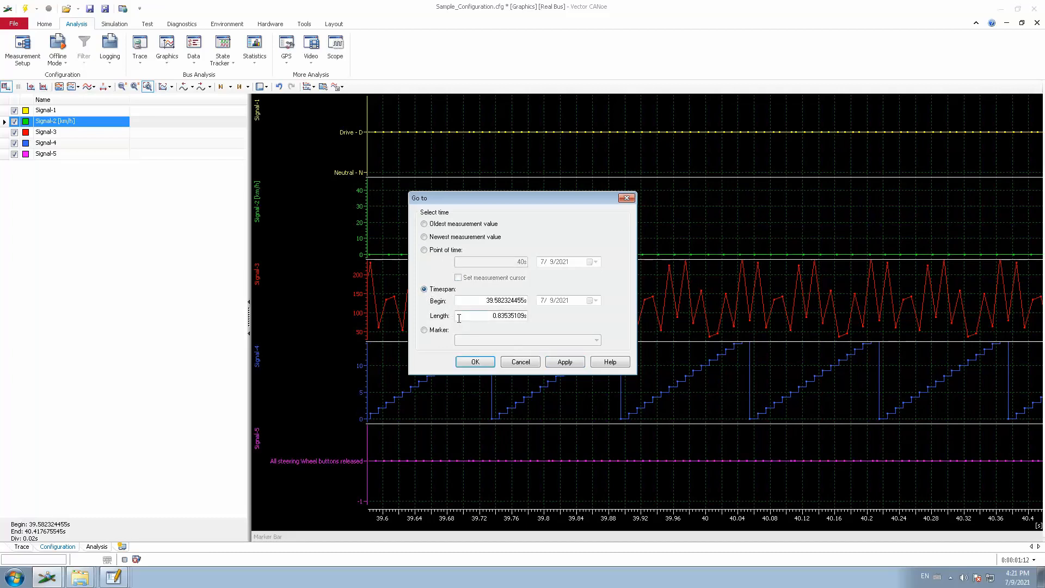
{"action": "double_click", "coordinate": [483, 303]}
{"action": "type", "text": "10"}
{"action": "left_click_drag", "start_coordinate": [490, 316], "coordinate": [547, 315]}
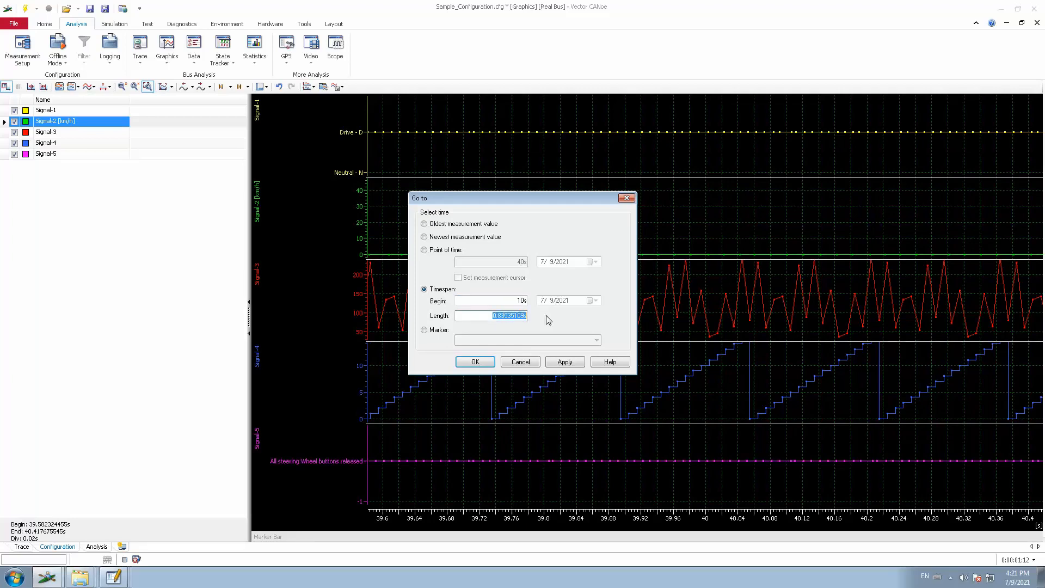
{"action": "type", "text": "15"}
{"action": "left_click", "coordinate": [566, 363]}
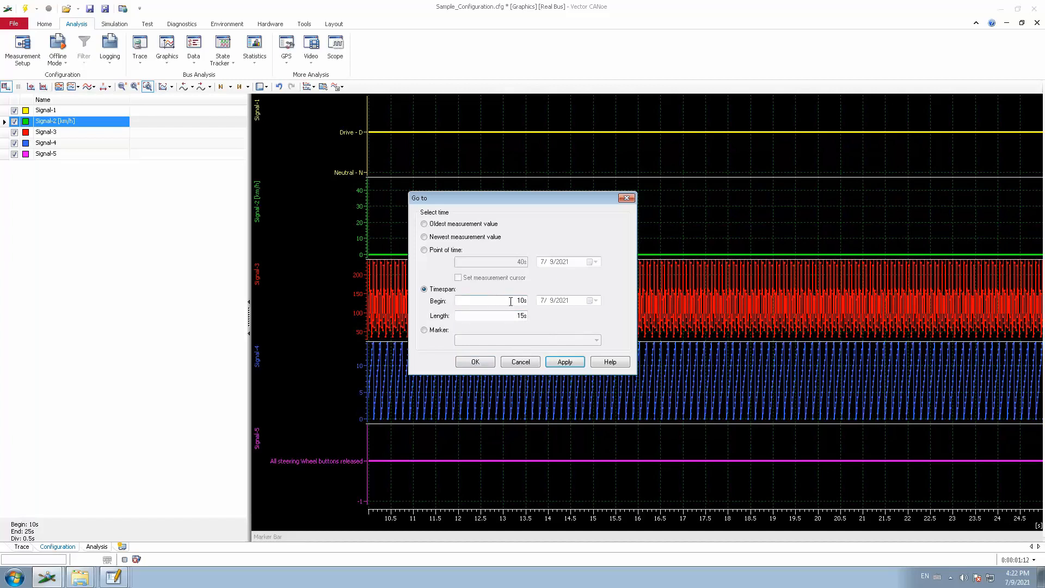
Step: Change the displayed timespan to begin at 20 s with a length of 5 s, apply it, and close the Go to dialog
{"action": "left_click_drag", "start_coordinate": [514, 300], "coordinate": [540, 305]}
{"action": "type", "text": "20"}
{"action": "left_click", "coordinate": [508, 314]}
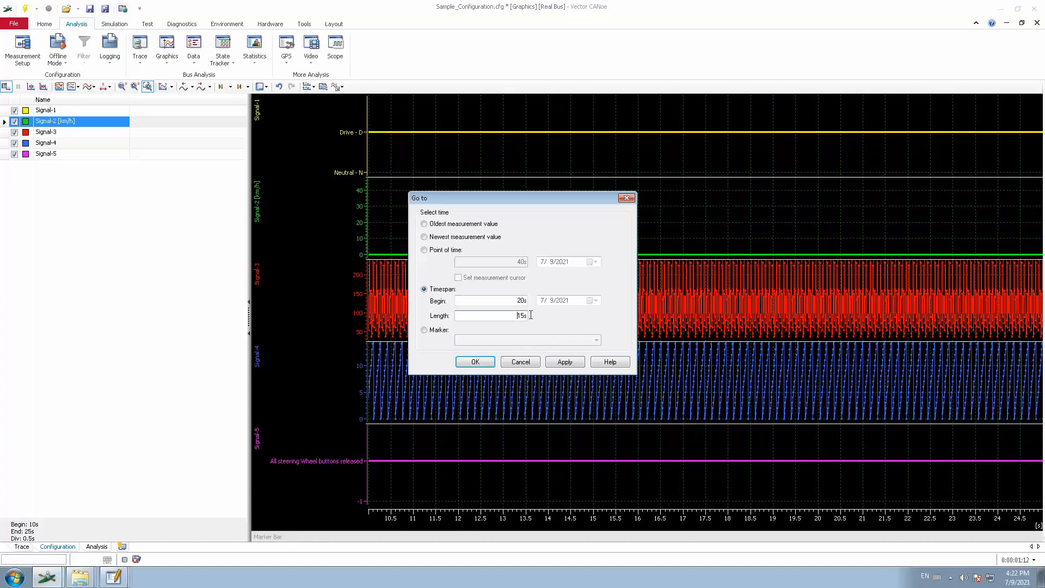
{"action": "double_click", "coordinate": [531, 315]}
{"action": "type", "text": "5"}
{"action": "left_click", "coordinate": [565, 362]}
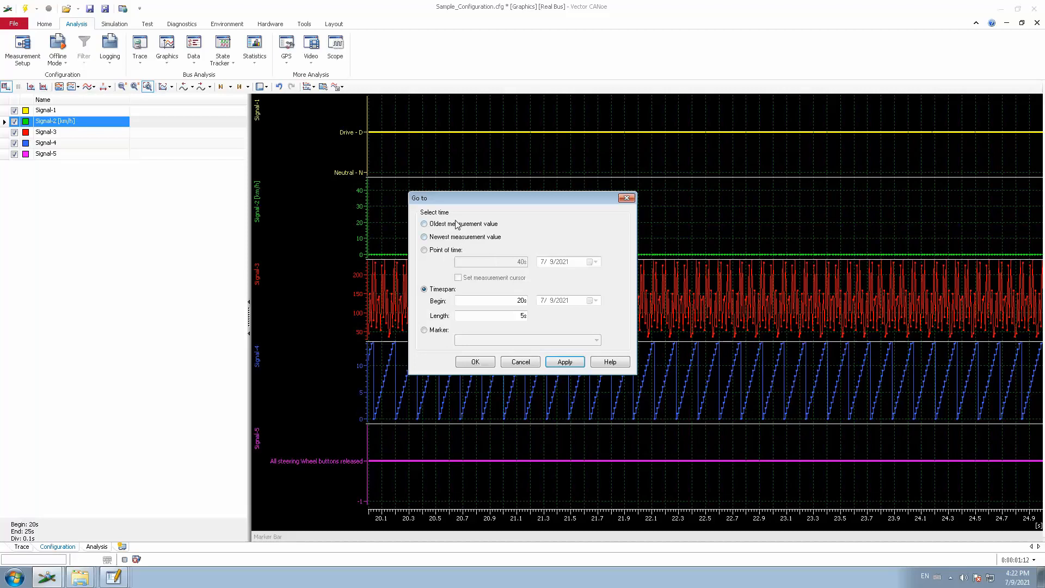
{"action": "left_click", "coordinate": [520, 362]}
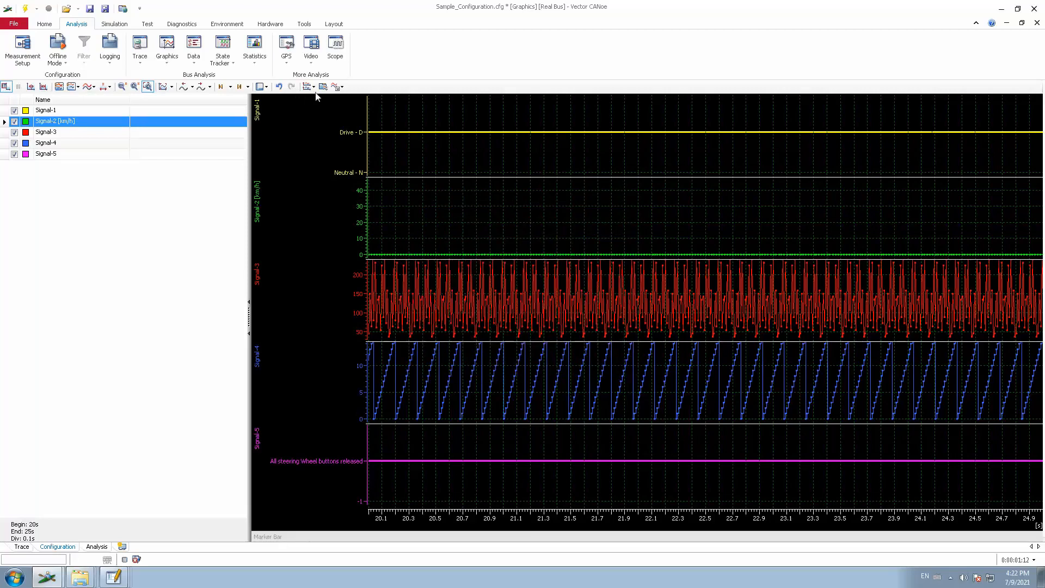
{"action": "left_click", "coordinate": [341, 87]}
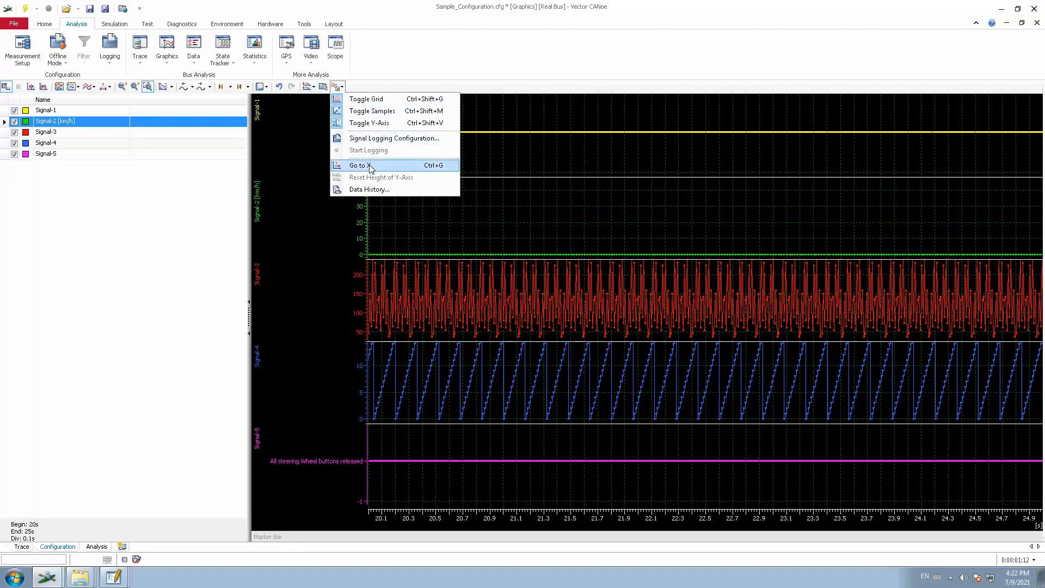
{"action": "left_click", "coordinate": [118, 228]}
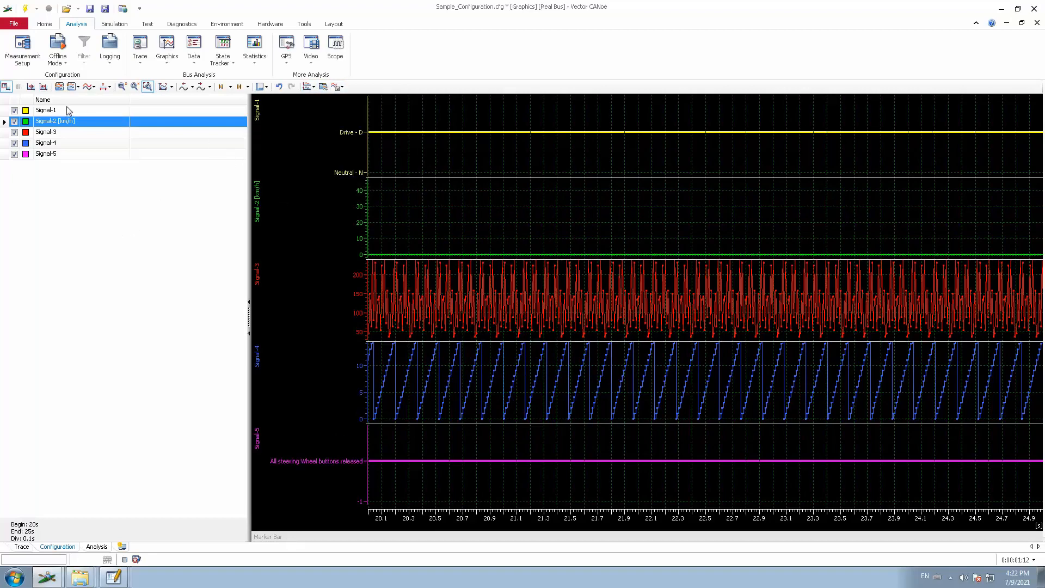